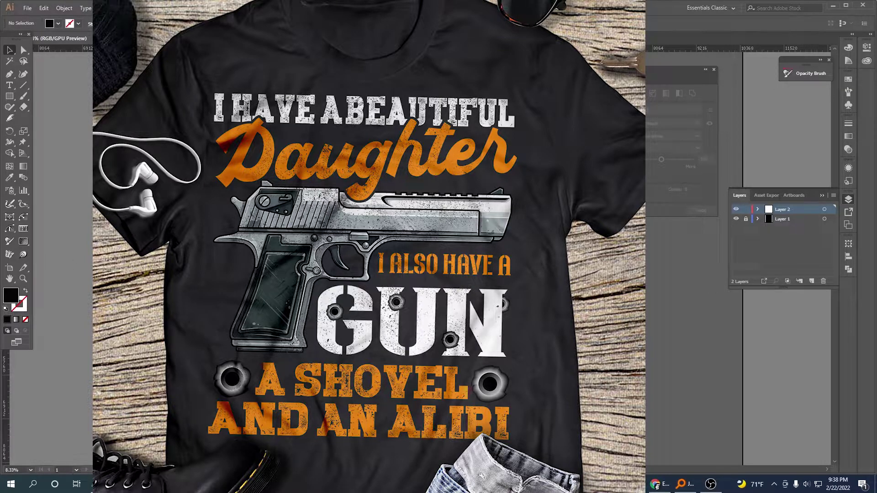
Return to the Selection tool with the black artboard and its two vertical guides in view
left_click(9, 85)
key("v")
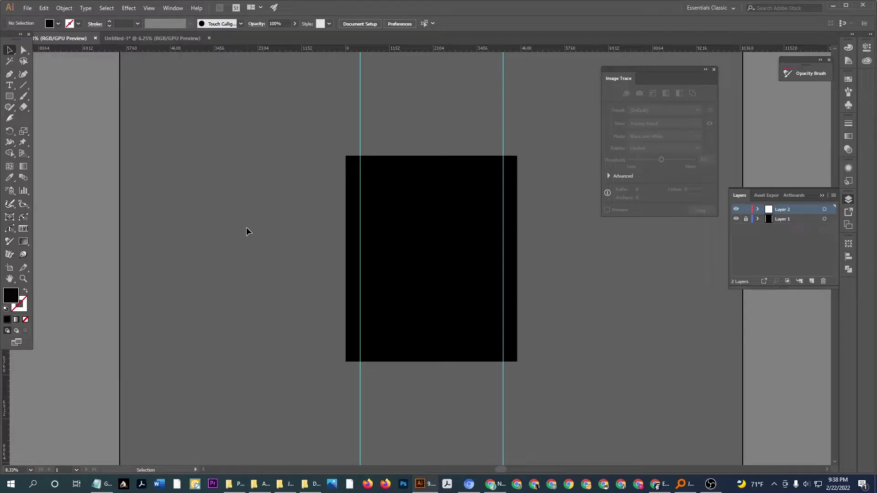
Paste the slogan text pieces beside the artboard and nudge Daughter to the right
key("ctrl+v")
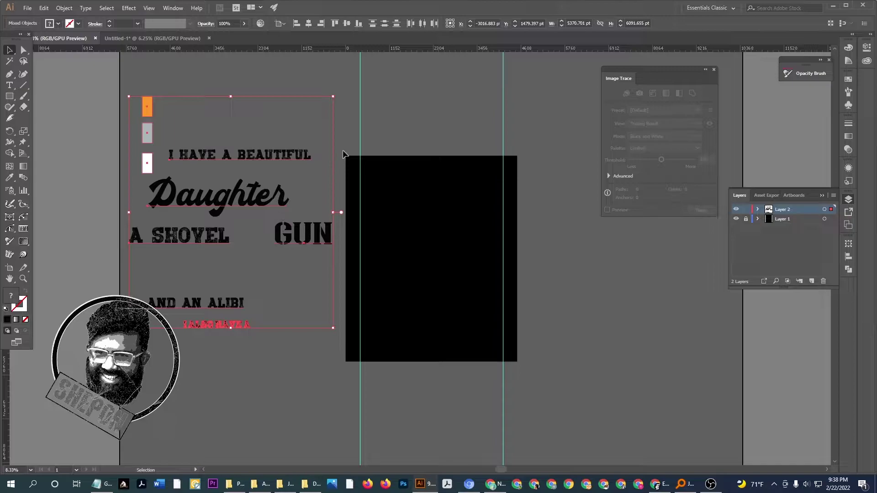
left_click(349, 135)
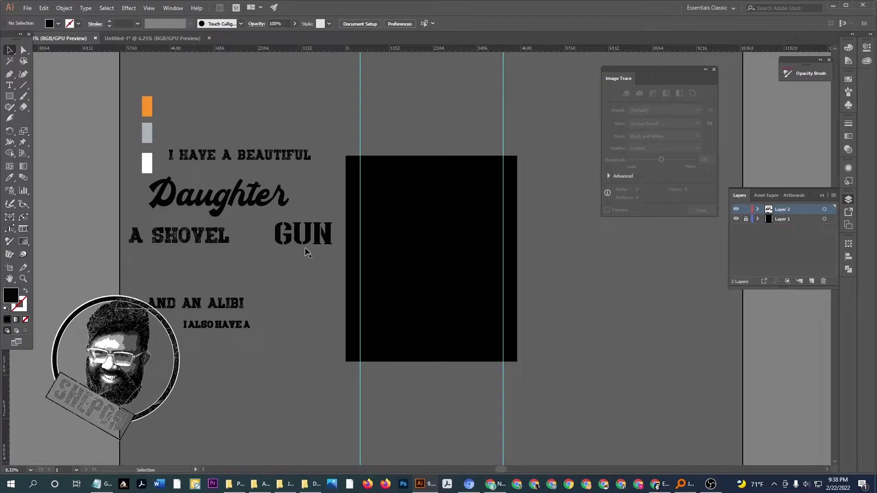
left_click(232, 204)
left_click_drag(231, 204, 246, 202)
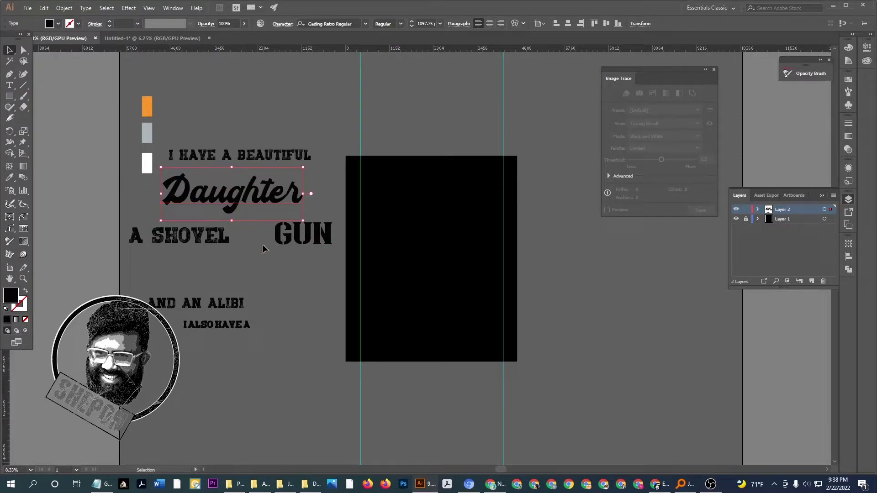
left_click(284, 282)
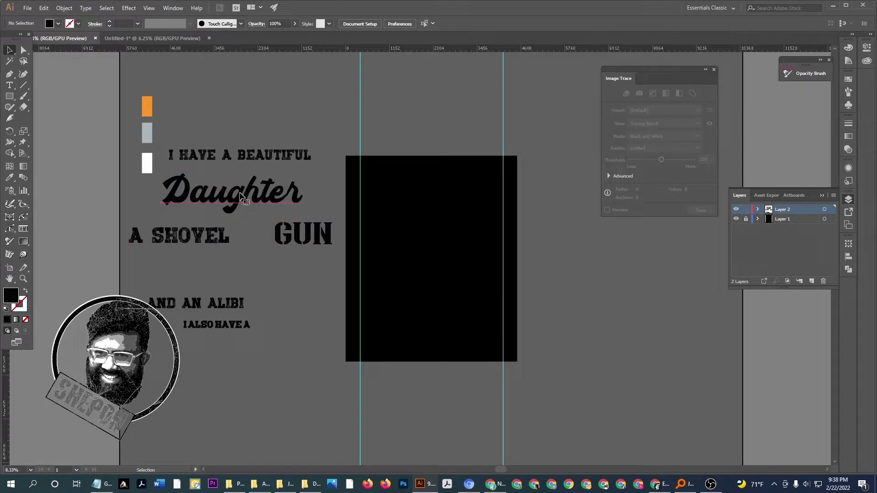
Move GUN left and slightly down, then select all the text pieces
left_click(317, 242)
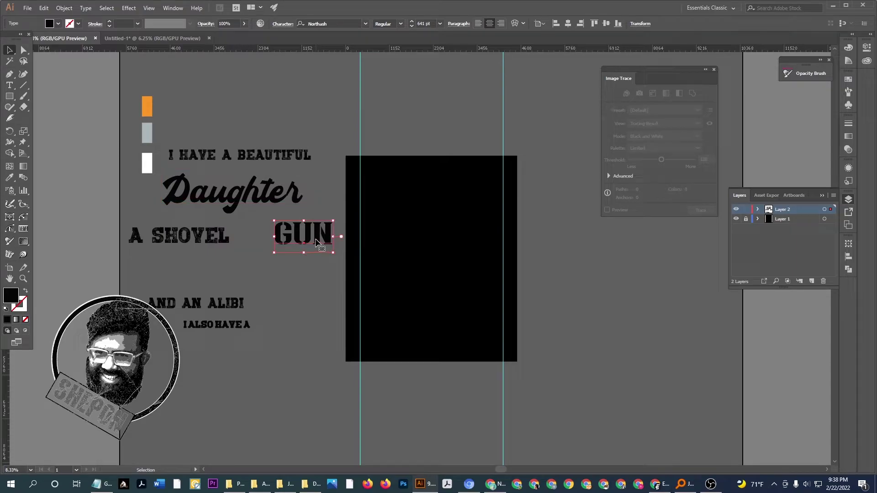
left_click_drag(317, 242, 298, 251)
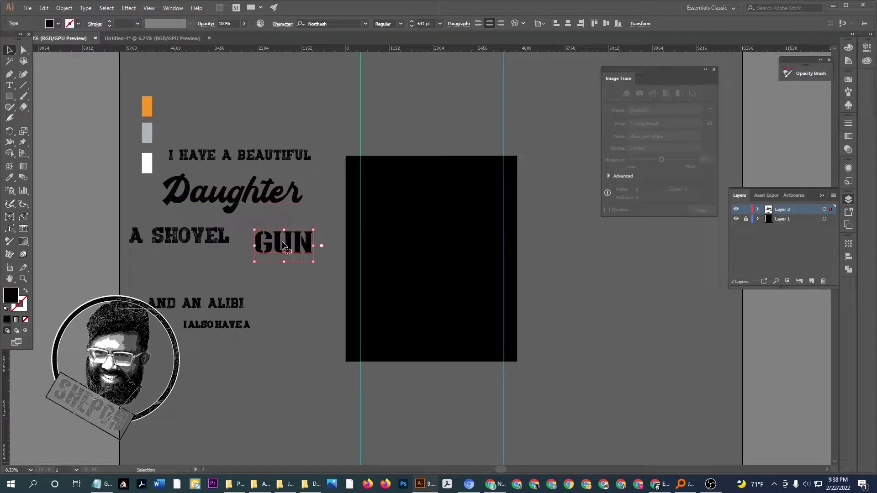
left_click(290, 372)
left_click(241, 205)
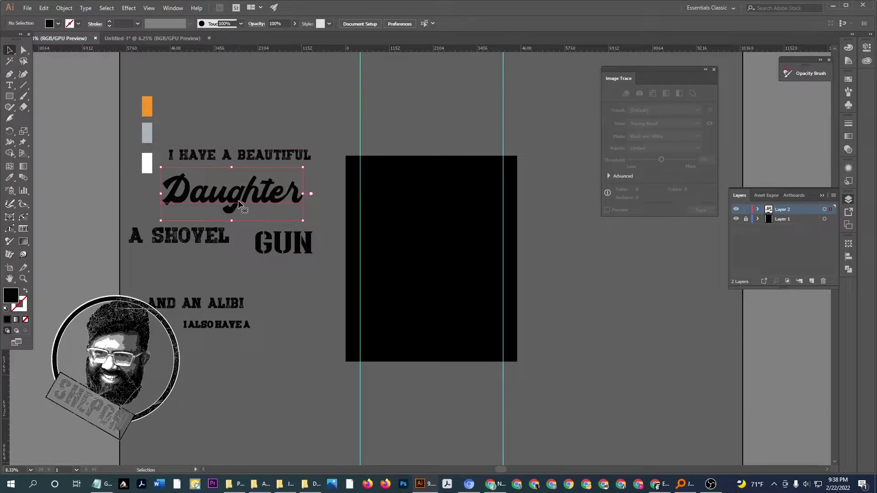
left_click(251, 121)
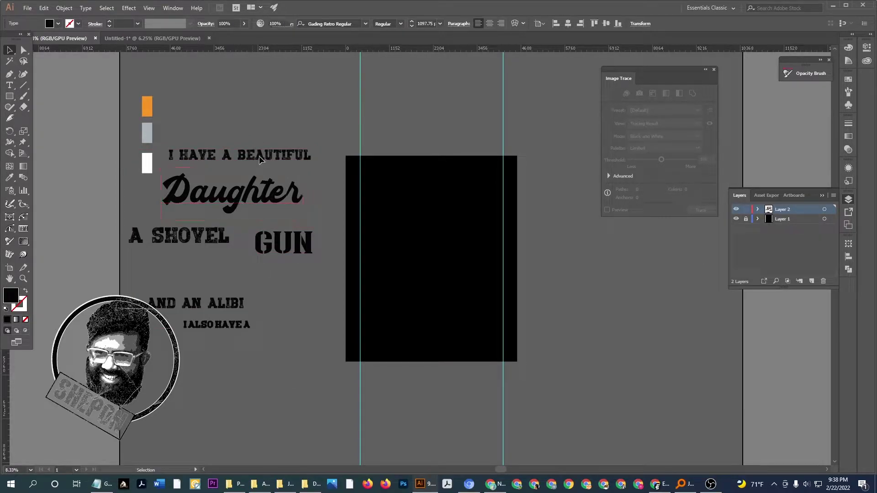
left_click(285, 253)
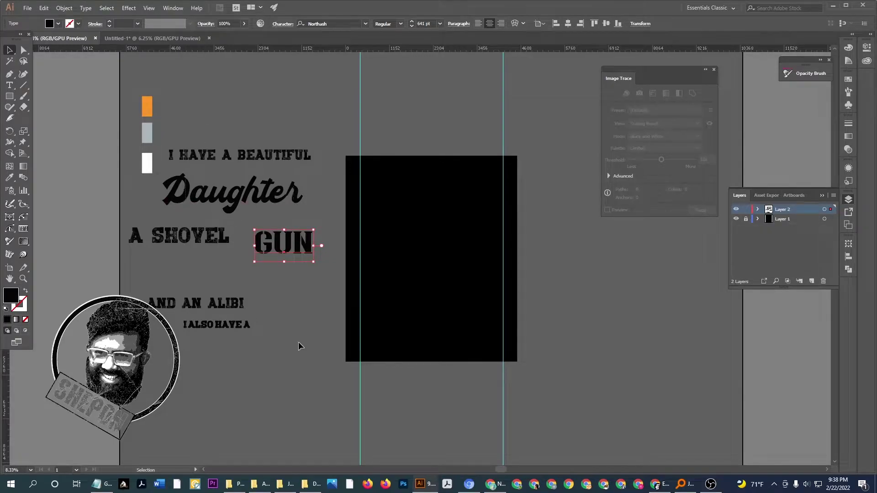
key("ctrl+a")
left_click(300, 373)
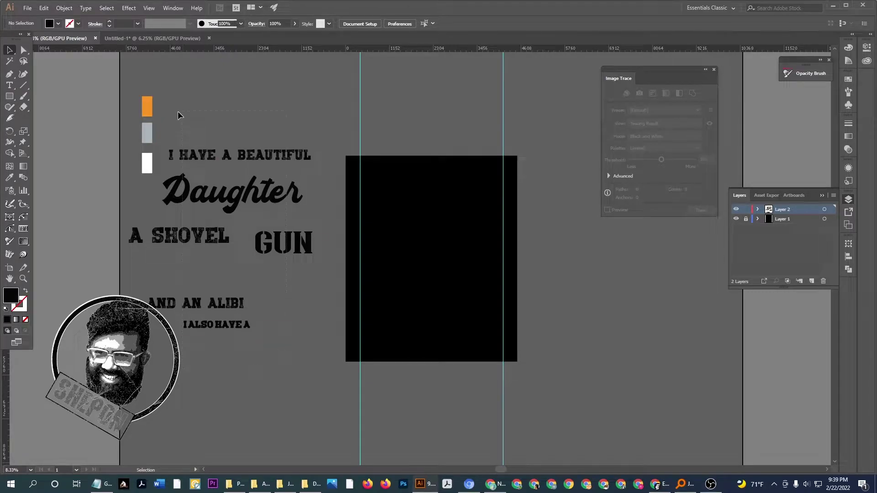
key("ctrl+a")
Colour all slogan text white from the white swatch, then move I HAVE A BEAUTIFUL to the artboard top
left_click(58, 23)
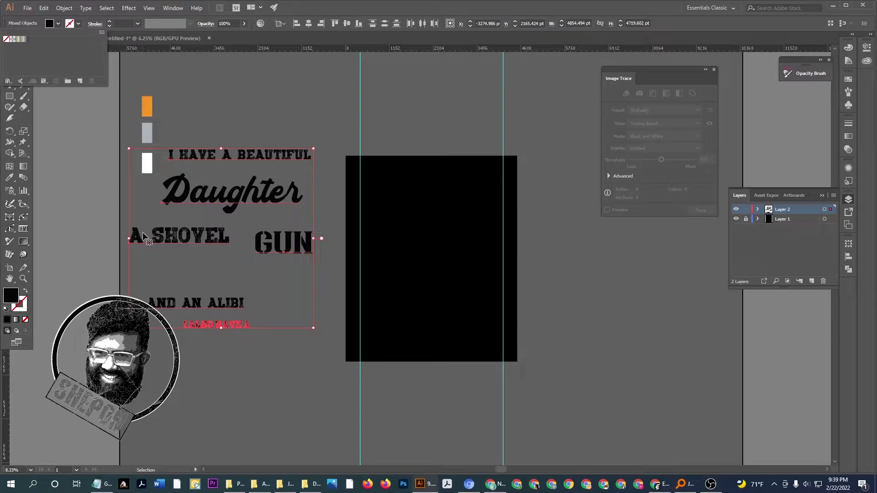
key("i")
left_click(147, 163)
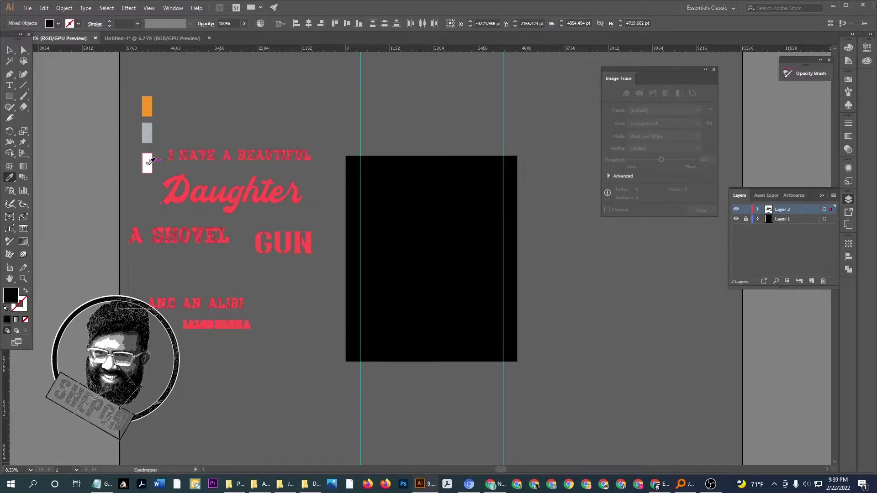
key("v")
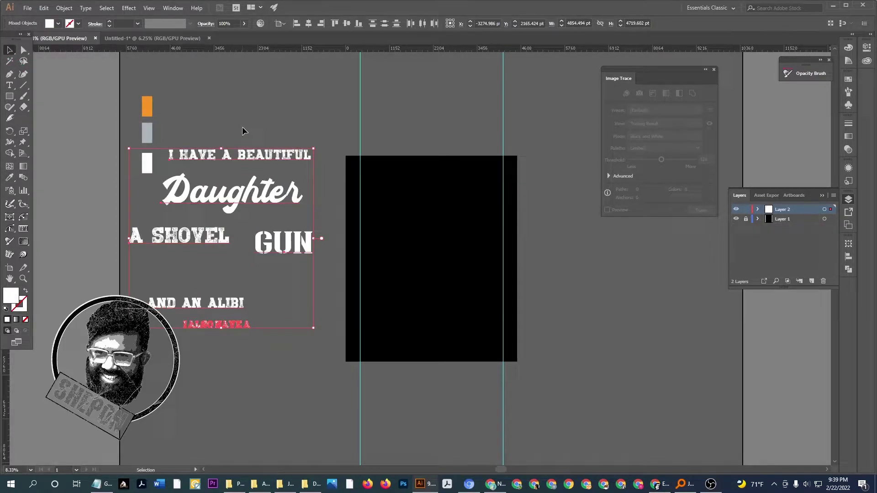
left_click(240, 129)
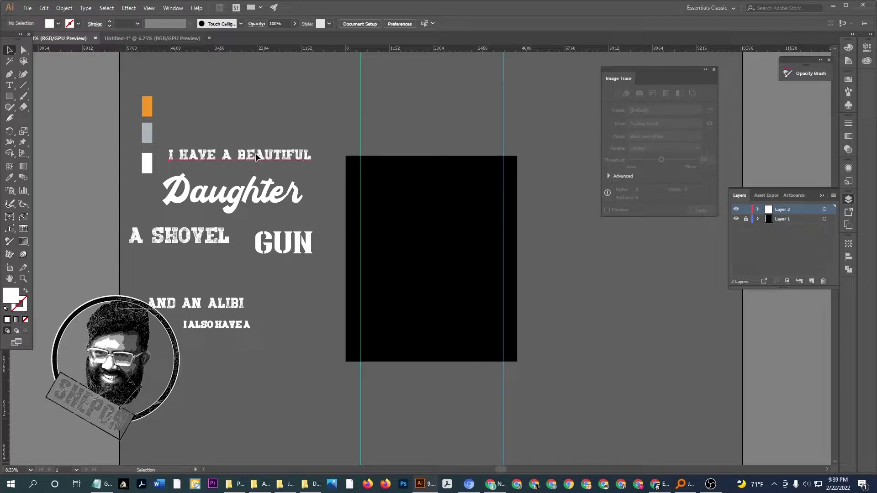
left_click_drag(257, 157, 447, 170)
Place Daughter under I HAVE A BEAUTIFUL and I ALSO HAVE A beneath it
left_click(582, 220)
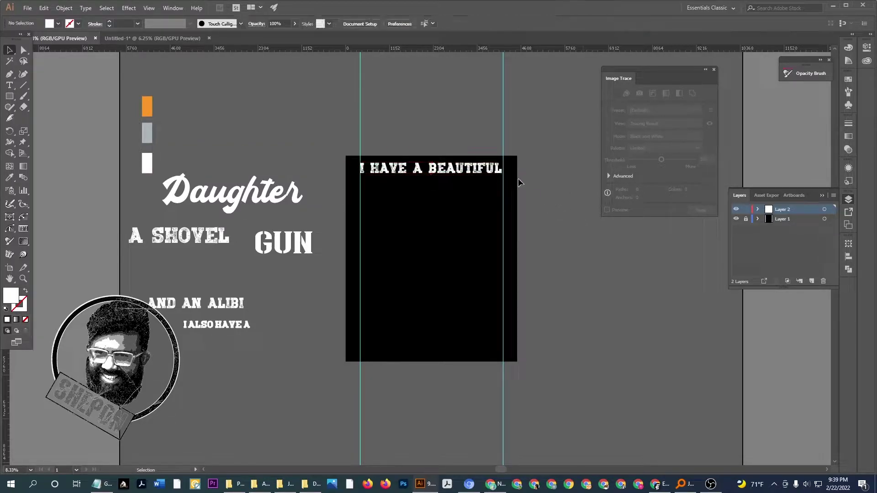
scroll(520, 183, "up", 2)
scroll(378, 200, "down", 2)
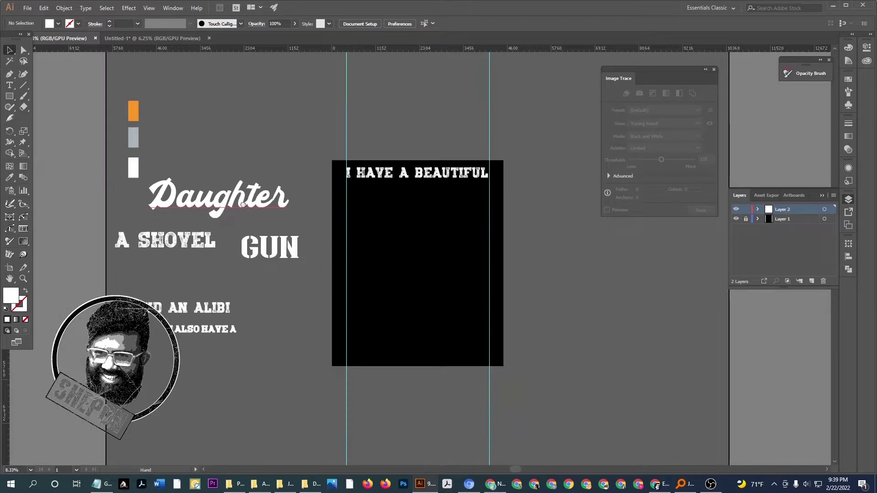
scroll(238, 222, "down", 1)
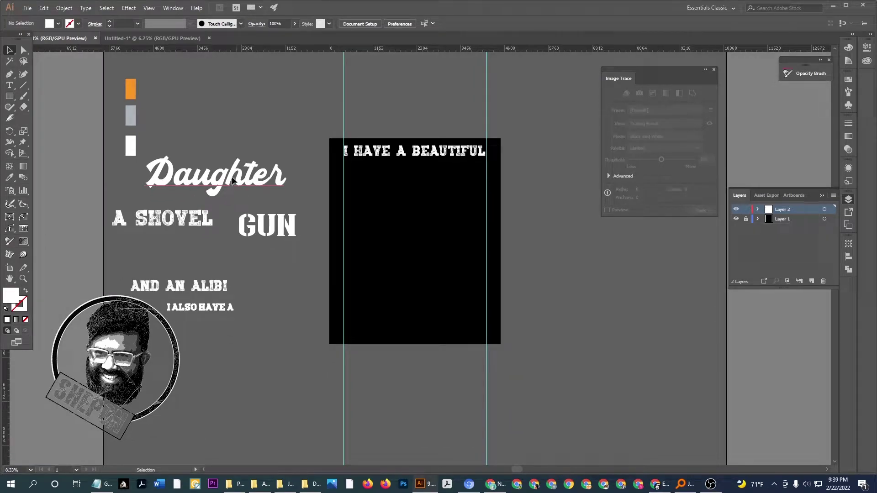
left_click_drag(236, 191, 433, 183)
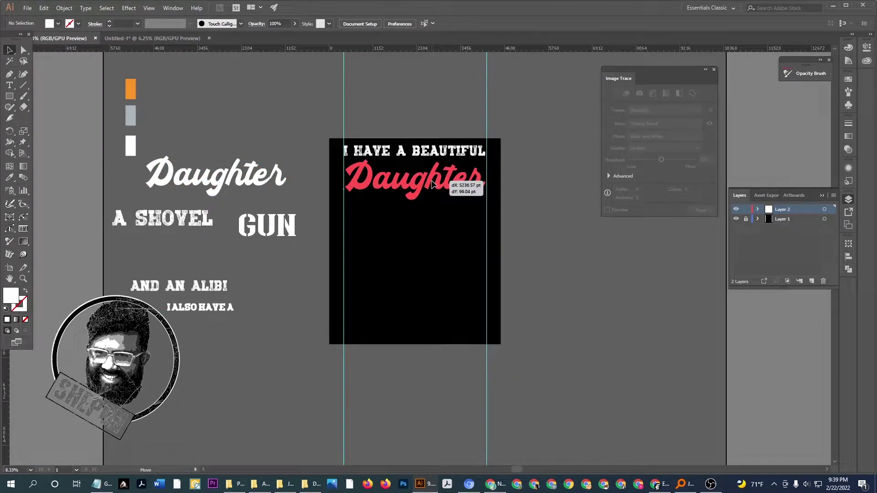
left_click_drag(433, 183, 433, 183)
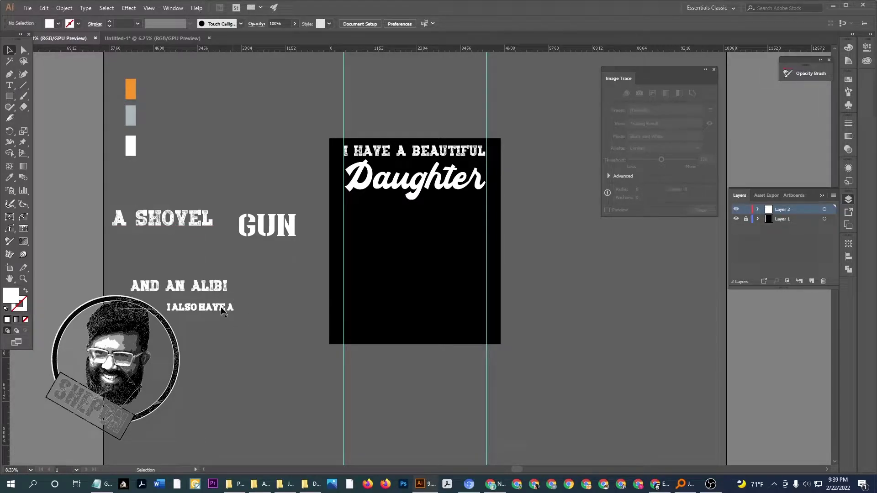
left_click_drag(221, 310, 458, 211)
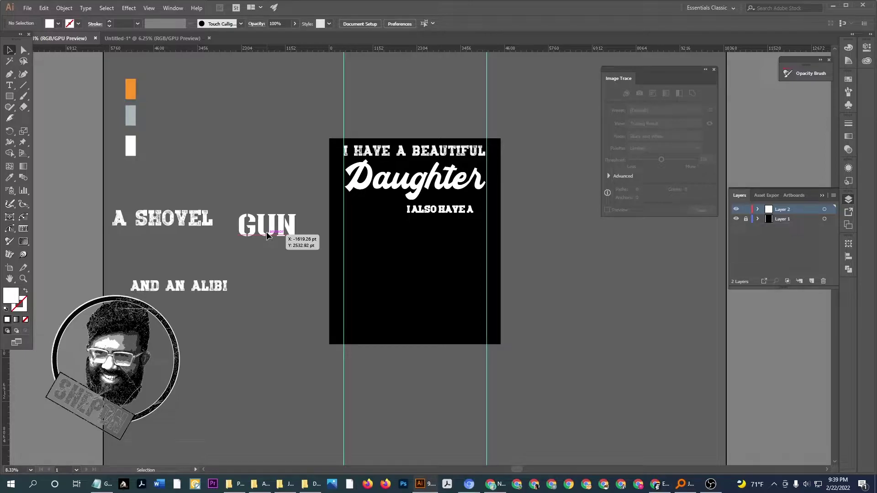
Stack GUN, A SHOVEL and AND AN ALIBI below, enlarging AND AN ALIBI to the artboard width
left_click_drag(267, 235, 399, 253)
left_click_drag(172, 229, 434, 267)
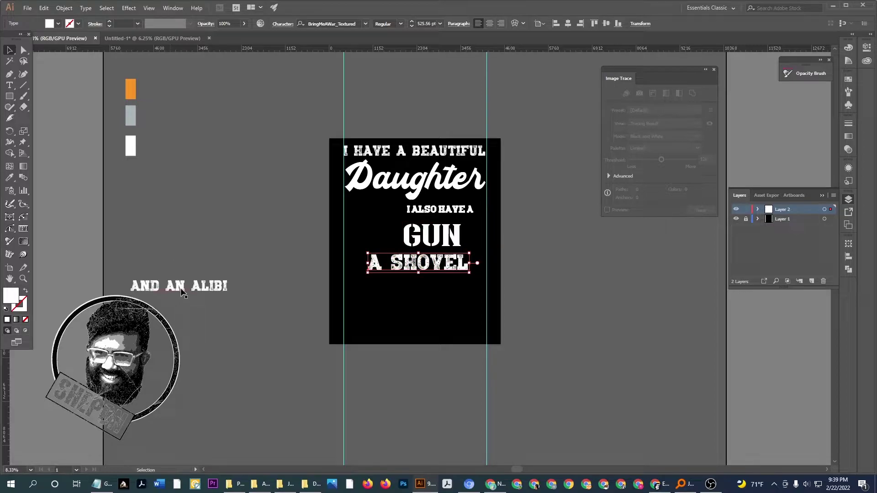
left_click_drag(181, 293, 408, 320)
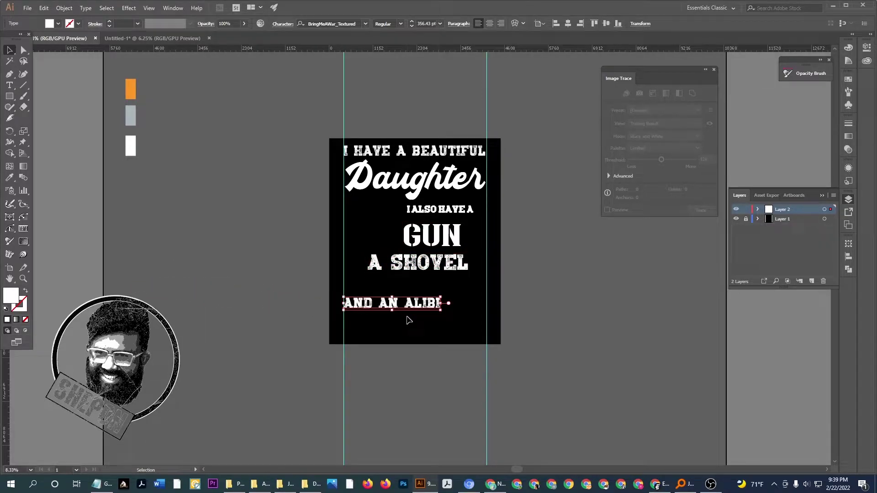
left_click_drag(442, 312, 486, 334)
left_click(558, 347)
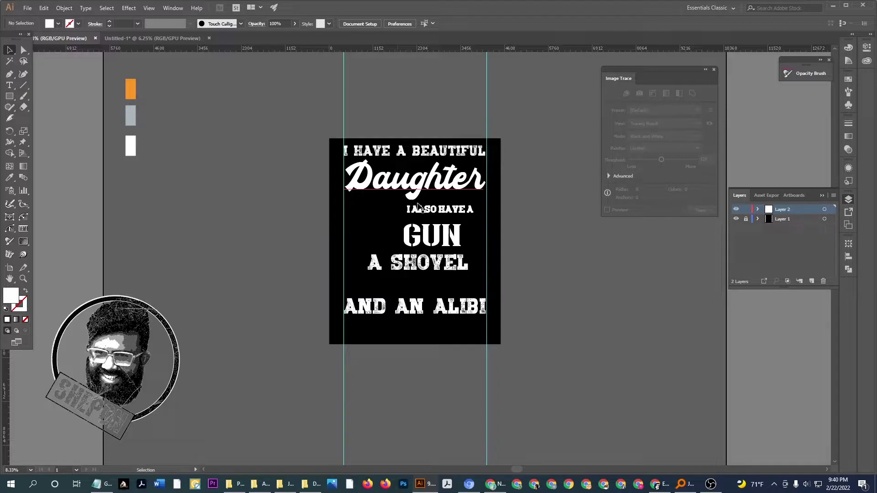
Raise I HAVE A BEAUTIFUL near the top and enlarge Daughter beneath it to fill the width
scroll(431, 155, "up", 1)
scroll(432, 155, "up", 2)
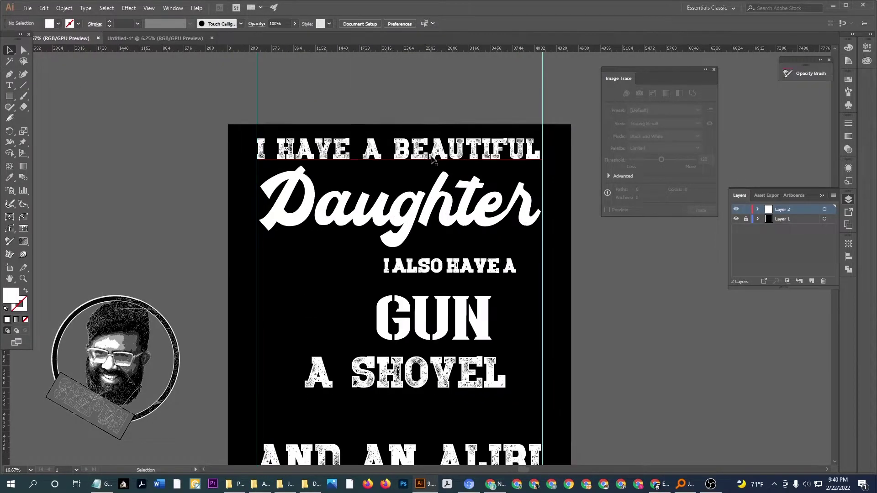
left_click_drag(435, 156, 437, 179)
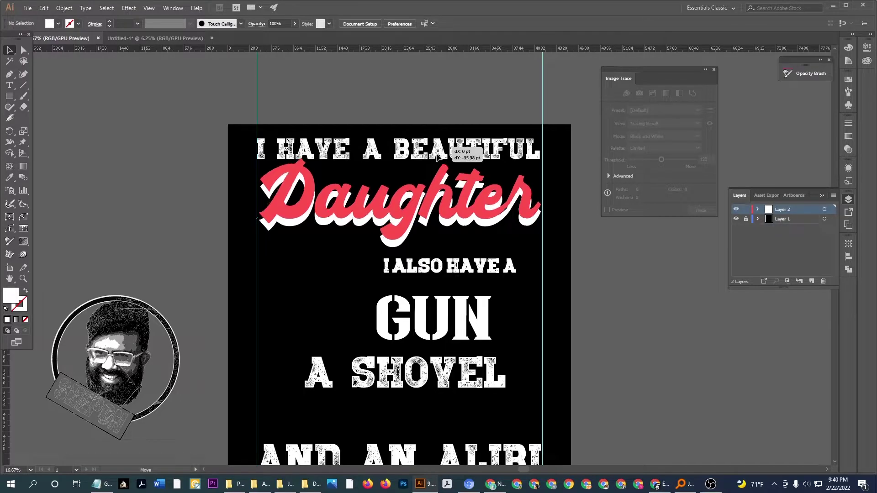
left_click_drag(442, 147, 442, 138)
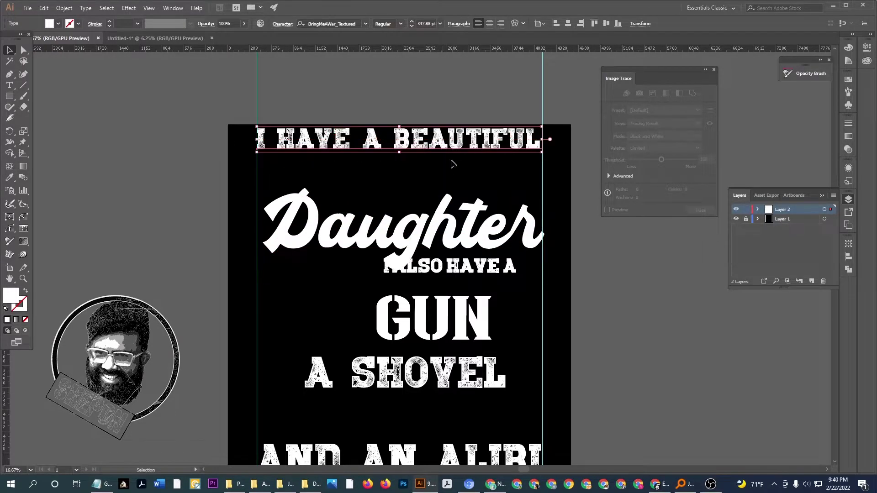
left_click_drag(454, 232, 443, 197)
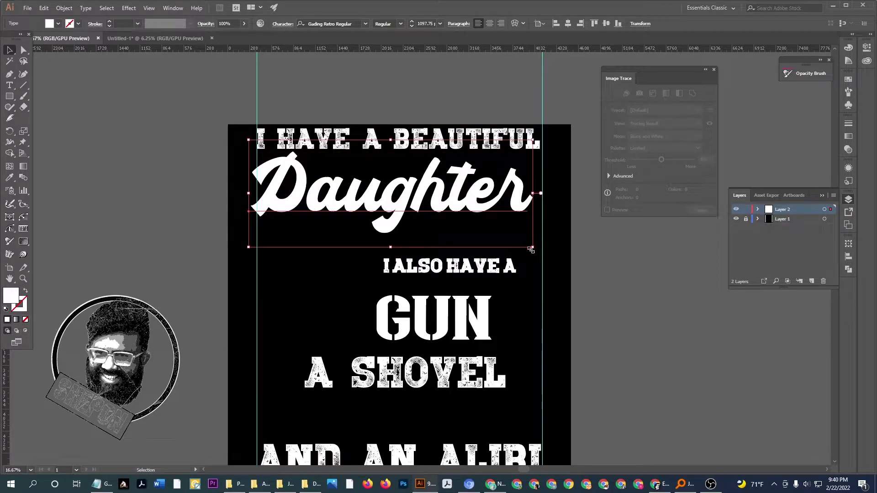
left_click_drag(531, 248, 548, 253)
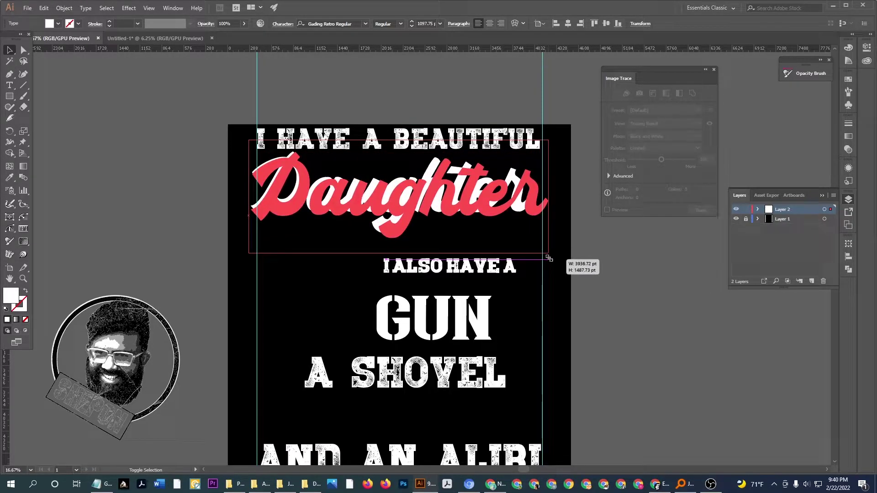
Shift Daughter slightly left and check the GUN text's placement
left_click_drag(473, 199, 466, 200)
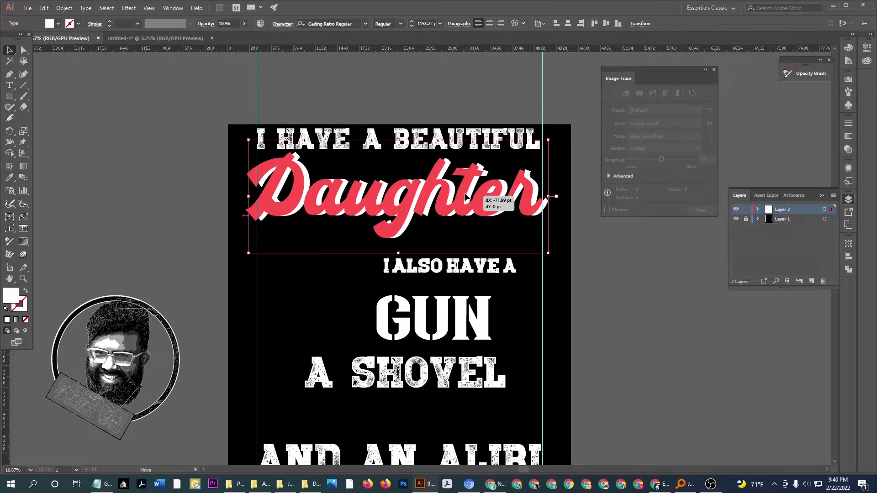
left_click_drag(466, 200, 466, 200)
left_click(567, 299)
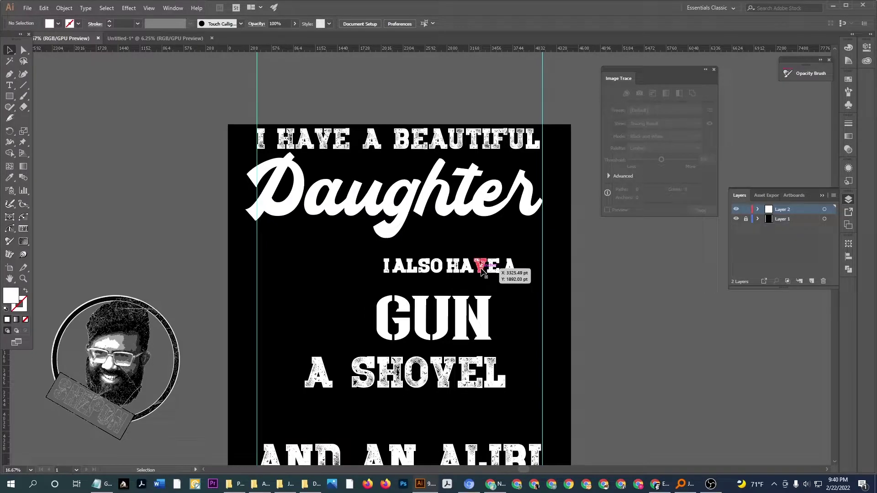
left_click(473, 331)
left_click(600, 337)
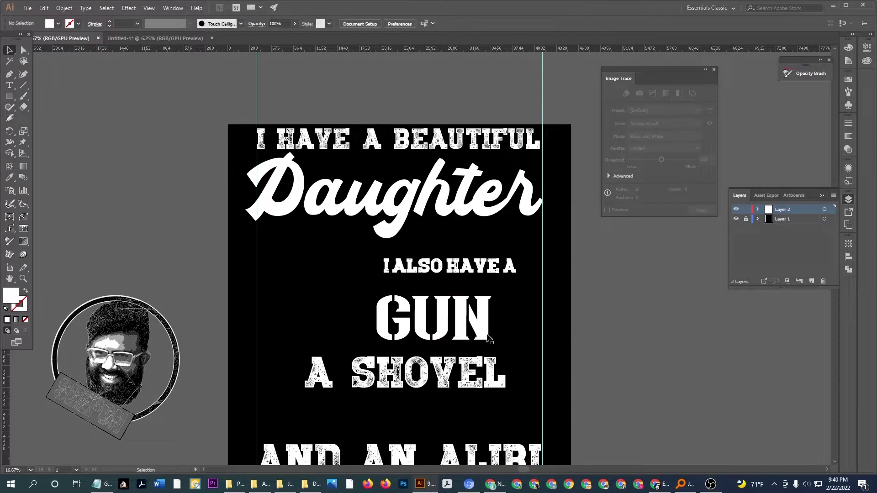
scroll(434, 365, "down", 1)
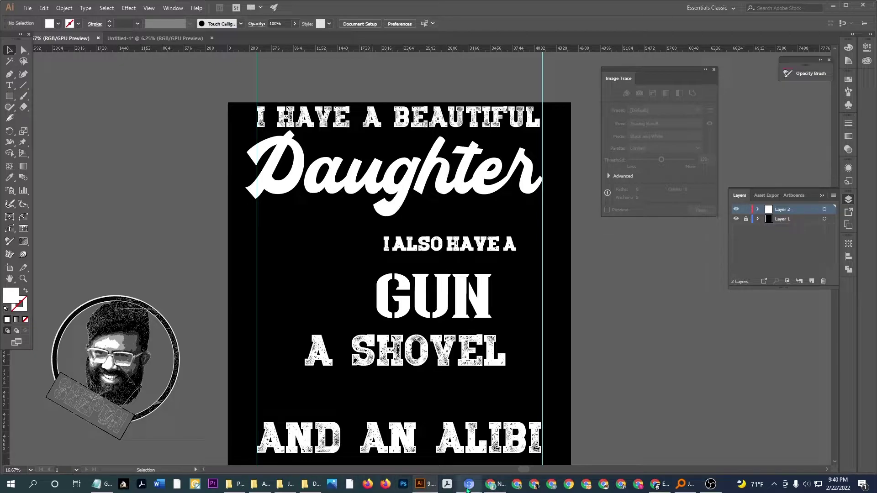
Search Google Images for 'gun elements vector' and browse the results
left_click(469, 484)
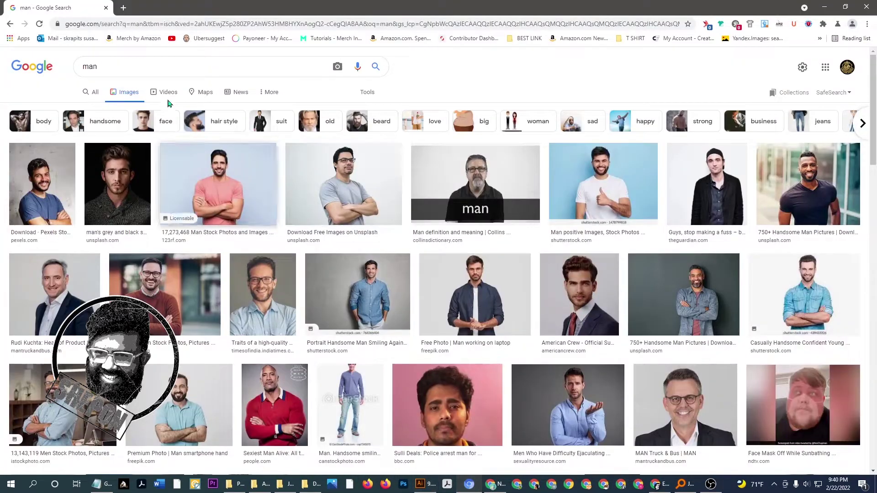
left_click(125, 67)
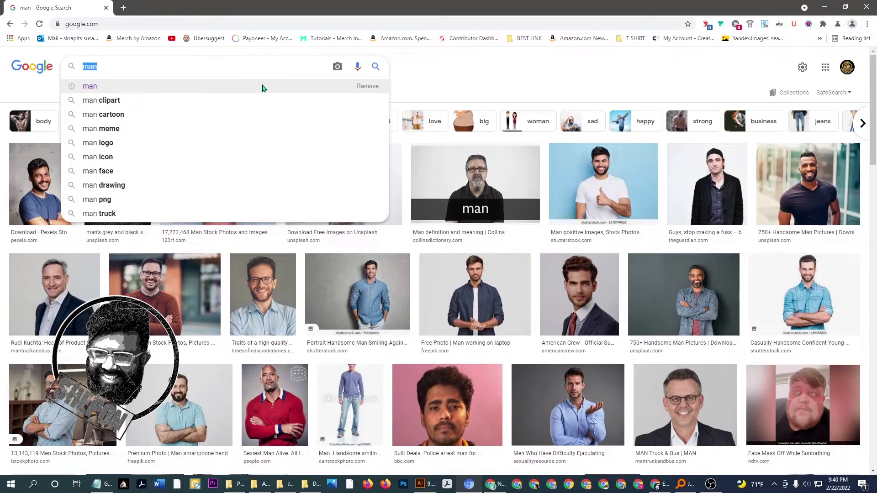
type("gun")
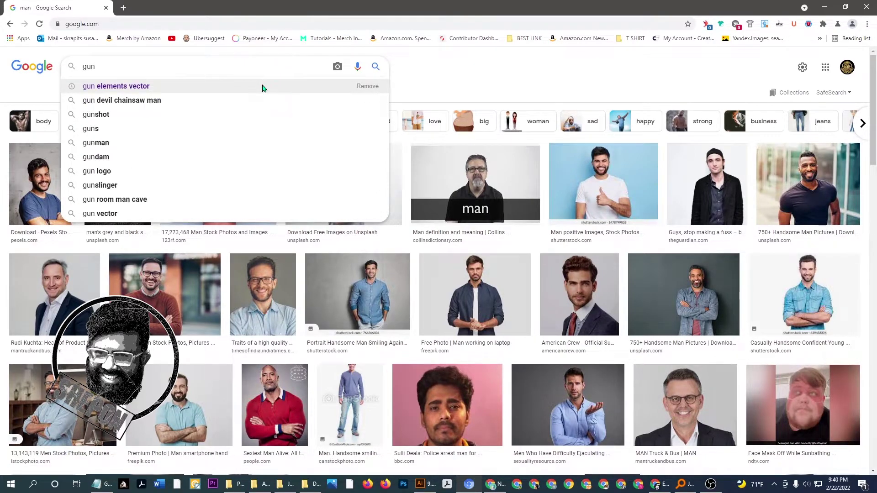
left_click(144, 87)
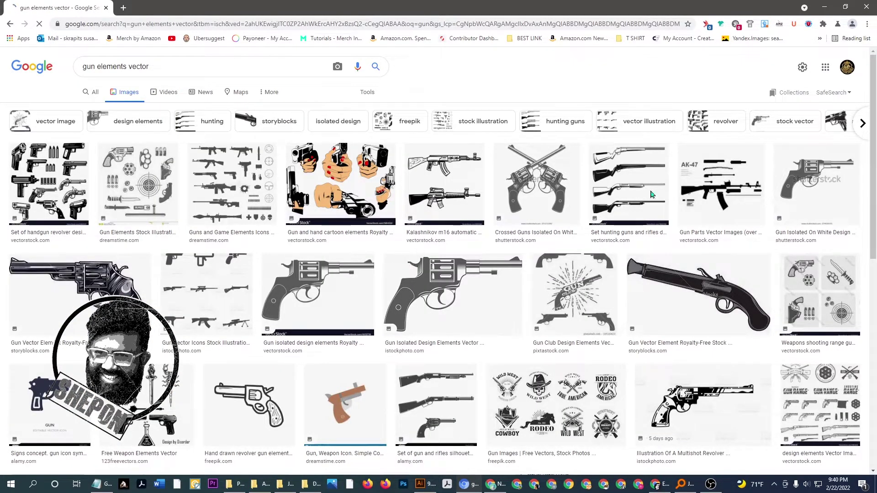
scroll(563, 311, "down", 3)
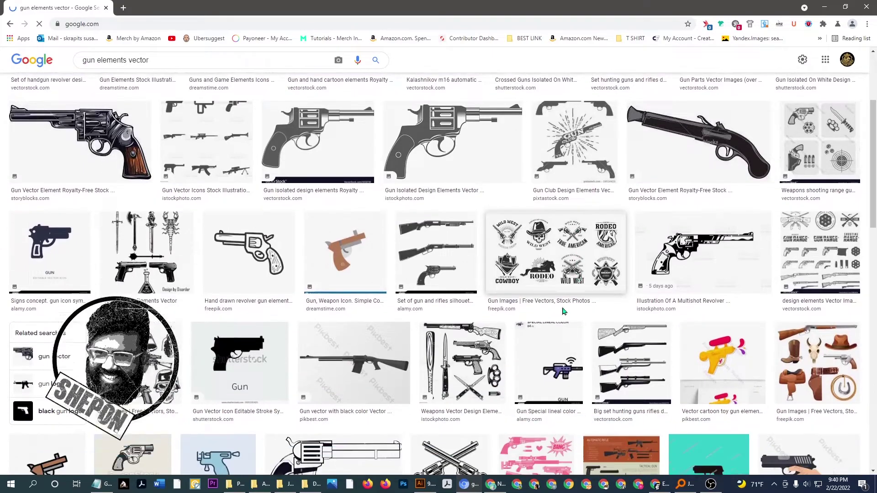
scroll(563, 310, "down", 1)
scroll(563, 310, "down", 2)
scroll(563, 310, "down", 2)
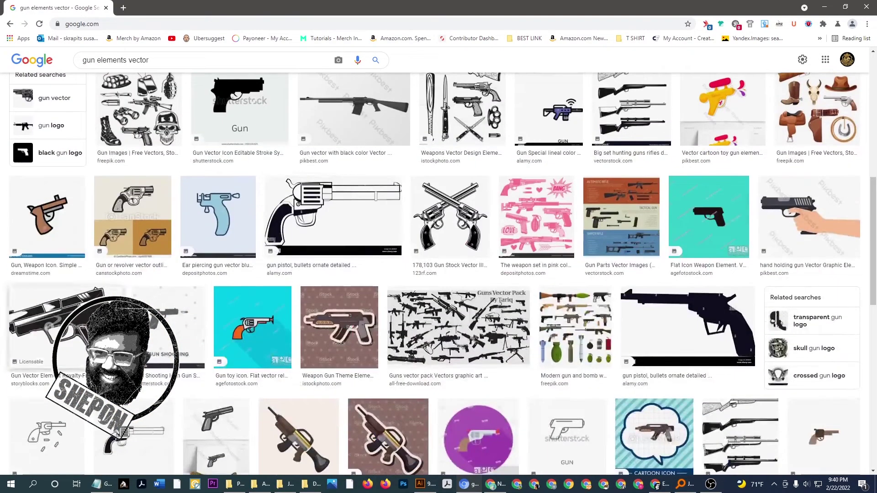
scroll(650, 318, "down", 4)
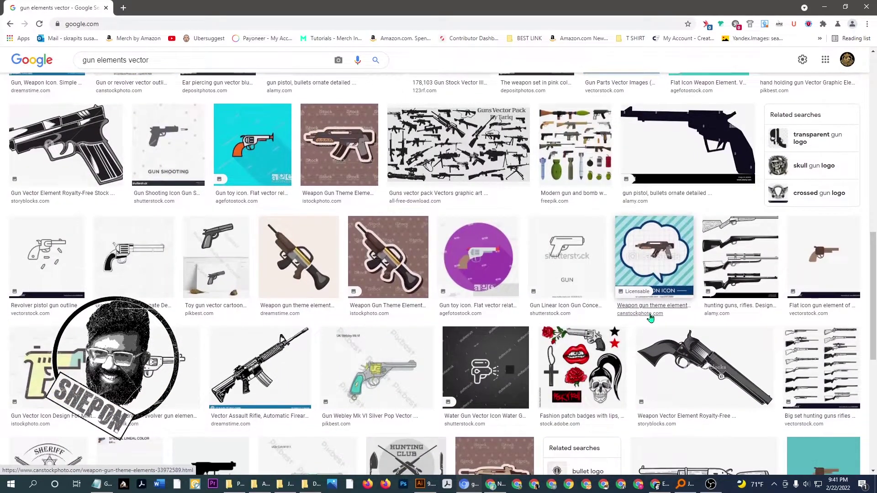
scroll(676, 360, "down", 2)
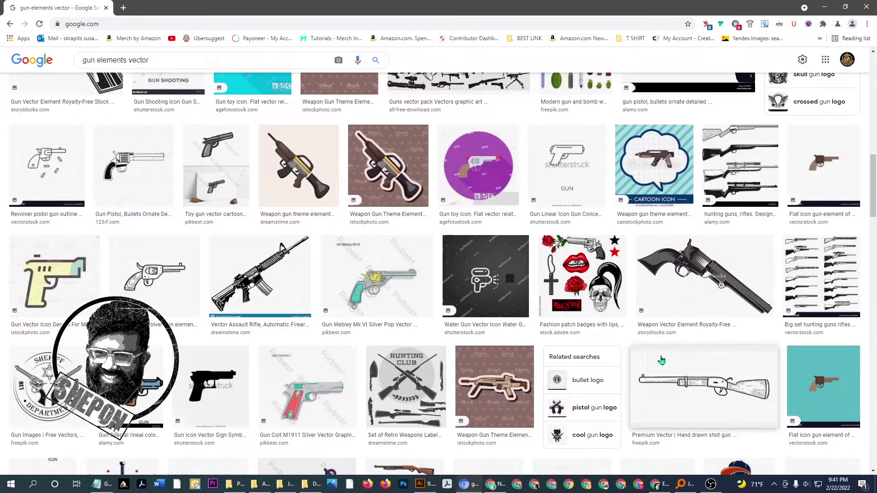
scroll(661, 360, "down", 3)
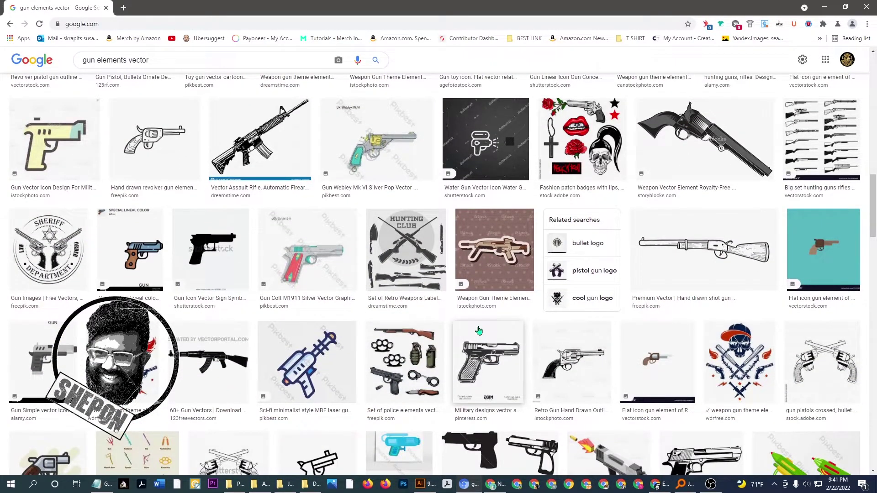
scroll(478, 330, "down", 2)
scroll(477, 325, "down", 1)
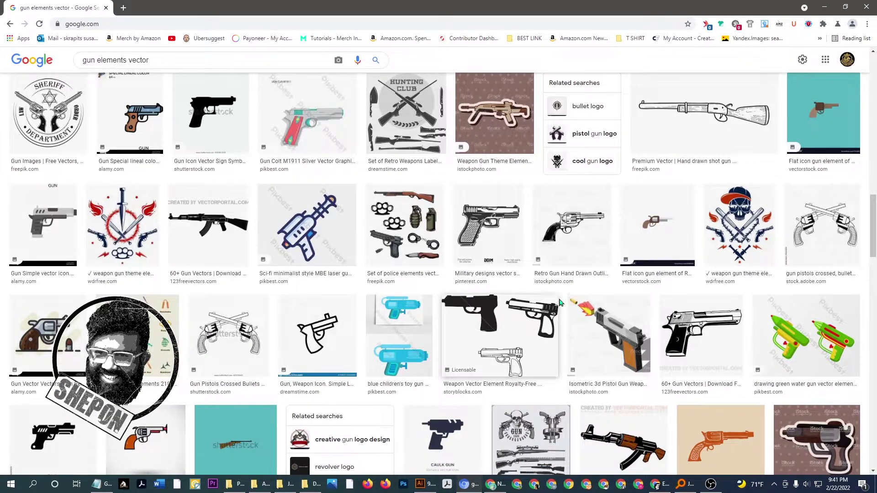
scroll(560, 303, "down", 2)
scroll(557, 306, "down", 2)
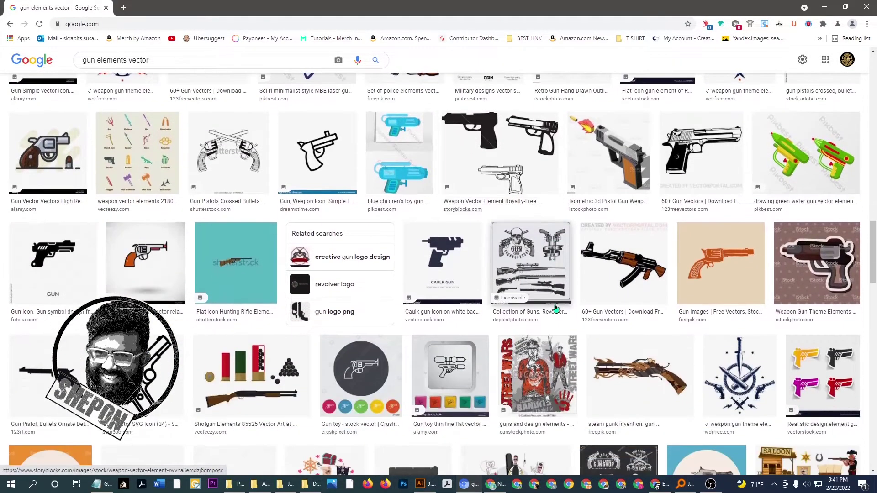
scroll(556, 309, "down", 1)
scroll(553, 296, "down", 2)
scroll(546, 278, "down", 3)
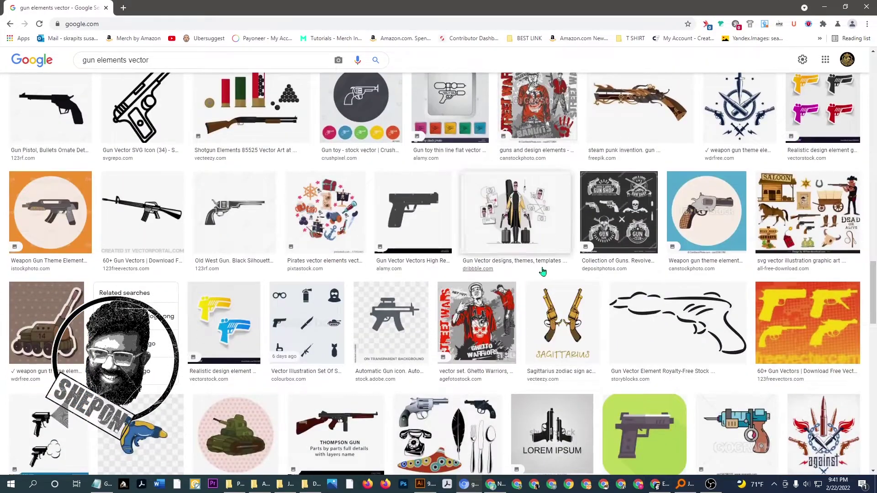
scroll(570, 310, "down", 2)
scroll(607, 342, "down", 1)
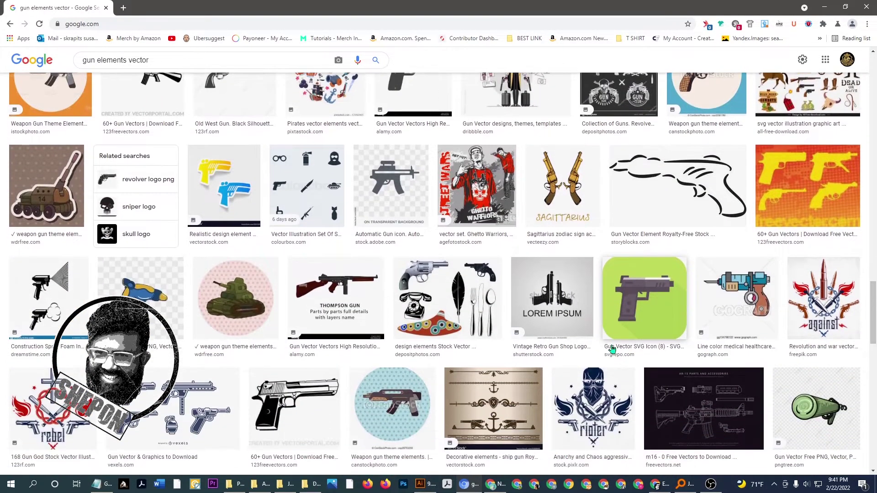
scroll(612, 349, "down", 1)
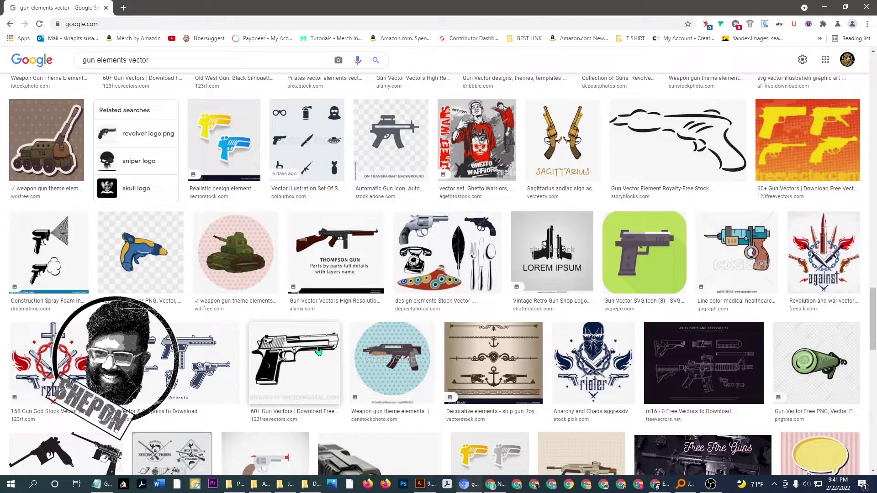
scroll(318, 351, "up", 5)
scroll(318, 351, "up", 5)
scroll(318, 351, "up", 5)
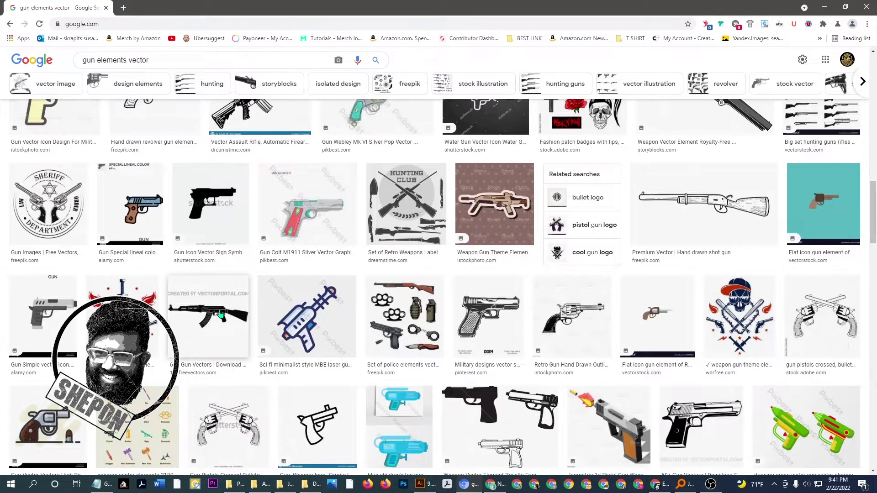
scroll(210, 357, "up", 5)
scroll(163, 158, "up", 2)
Search 'bullet vector' filtered to clipart and preview a bullets-and-bullet-holes illustration
left_click(161, 60)
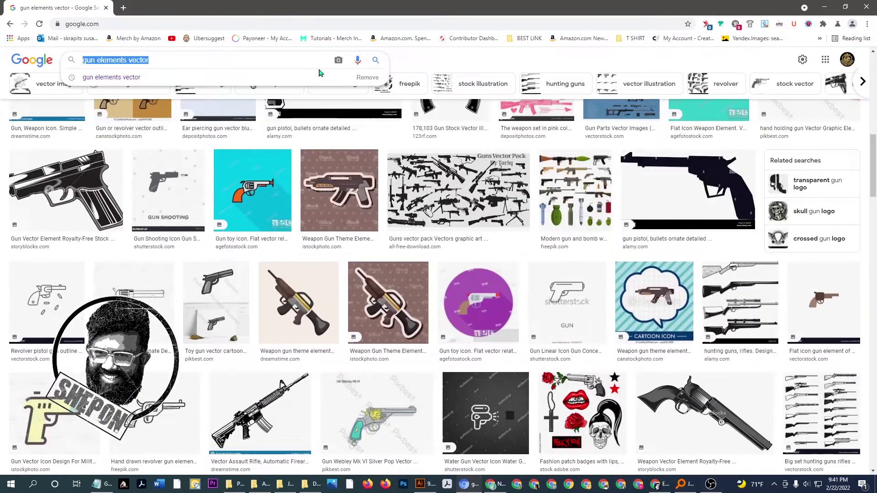
type("g")
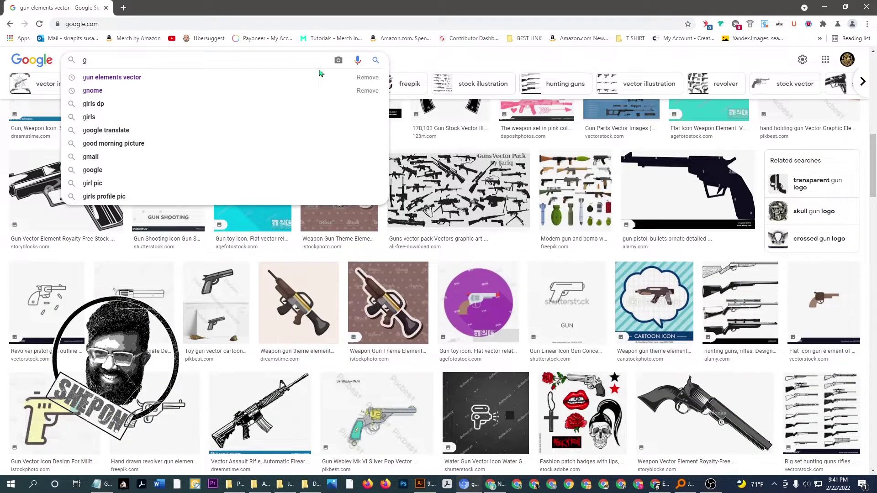
key("BackSpace")
type("bu")
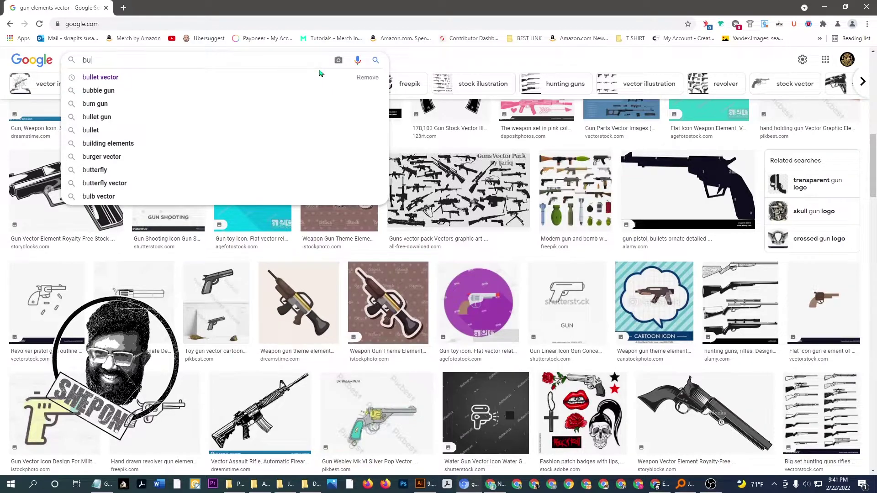
left_click(125, 80)
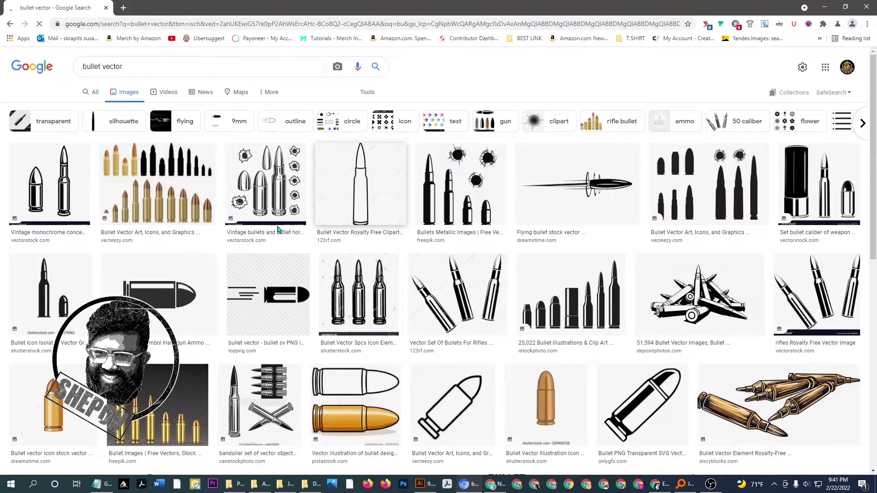
left_click(532, 126)
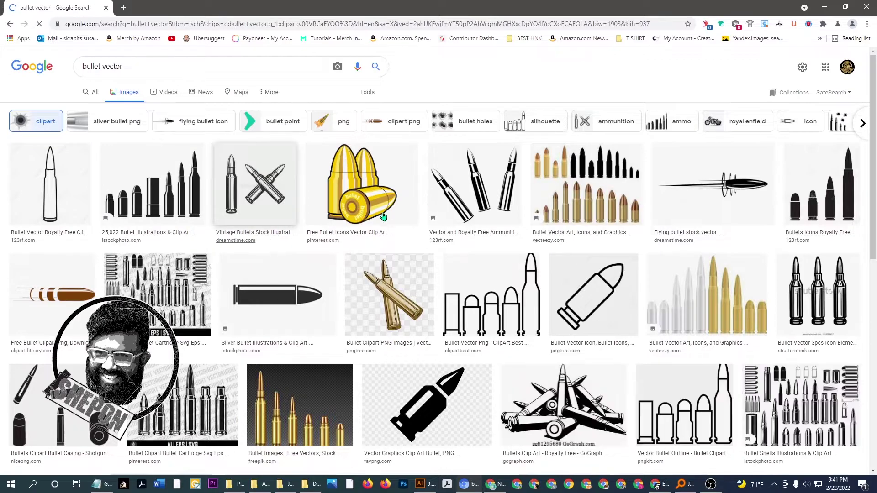
scroll(357, 256, "down", 6)
scroll(358, 257, "down", 1)
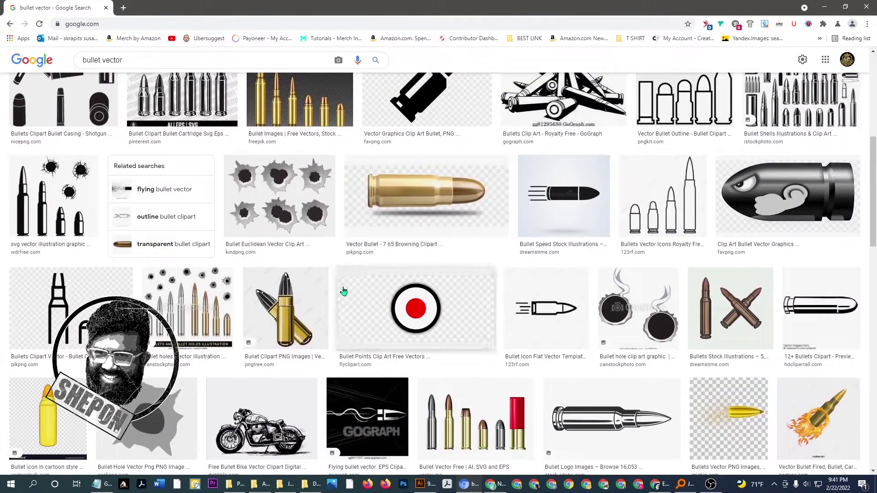
left_click(169, 279)
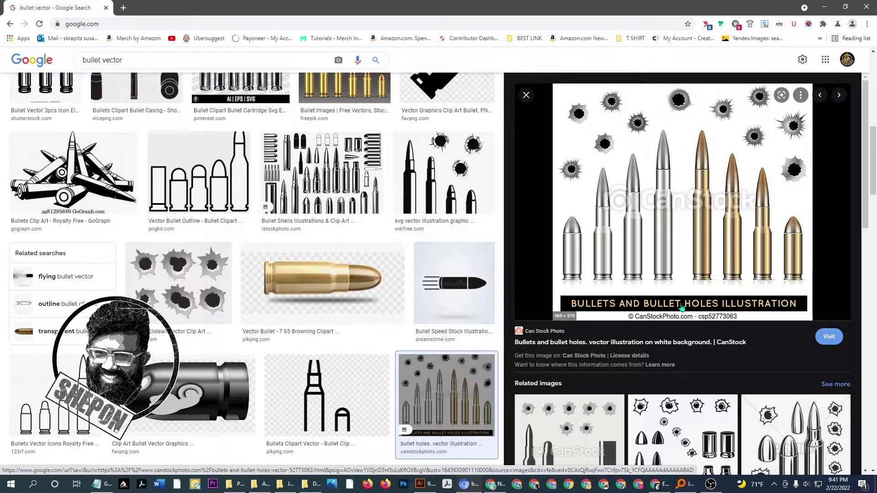
scroll(681, 306, "down", 3)
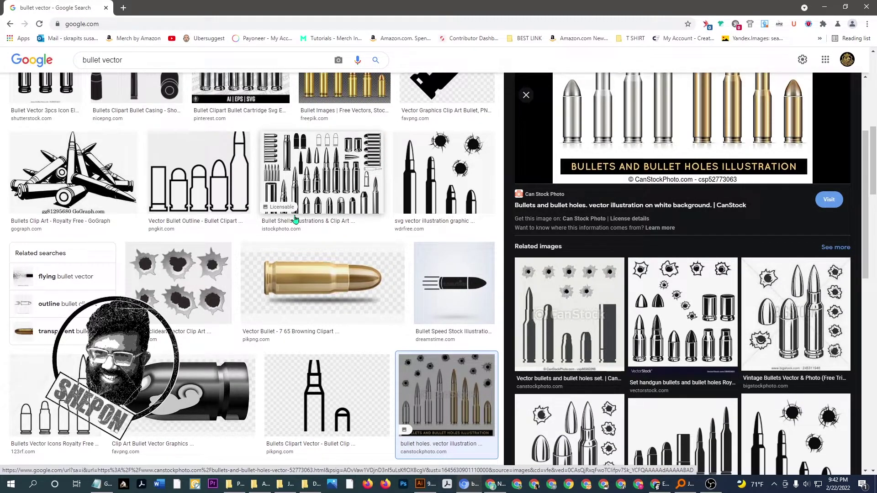
left_click(423, 484)
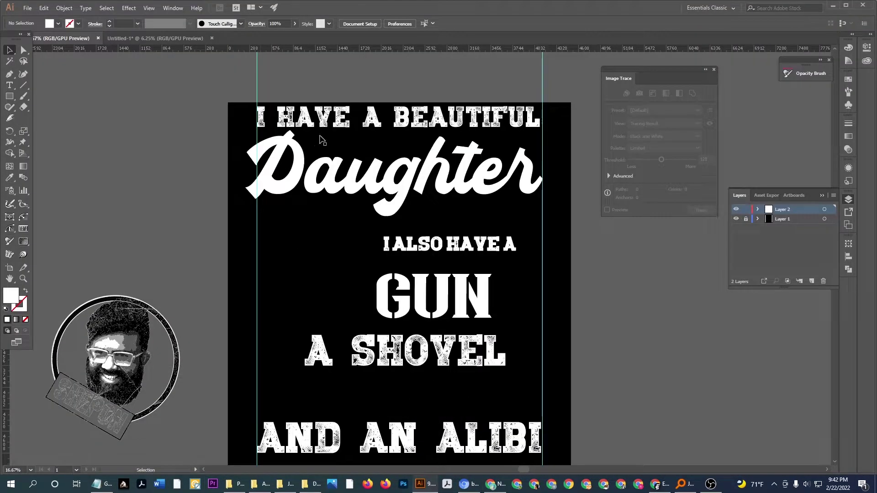
Carry the pistol artwork from Untitled-1 onto the t-shirt design
left_click(156, 38)
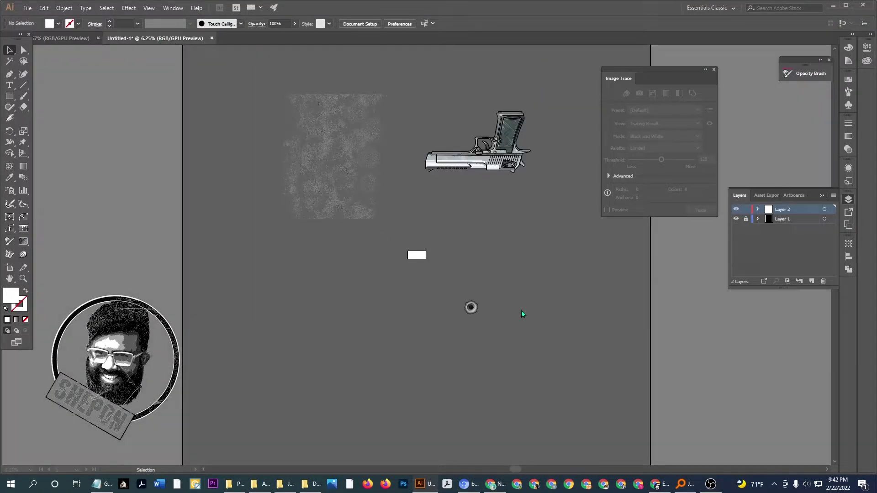
left_click_drag(272, 62, 401, 299)
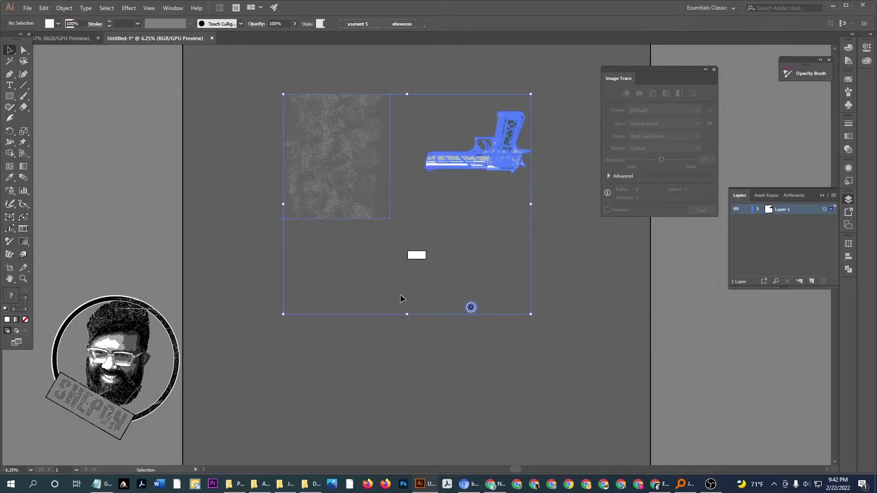
left_click(500, 379)
left_click(492, 168)
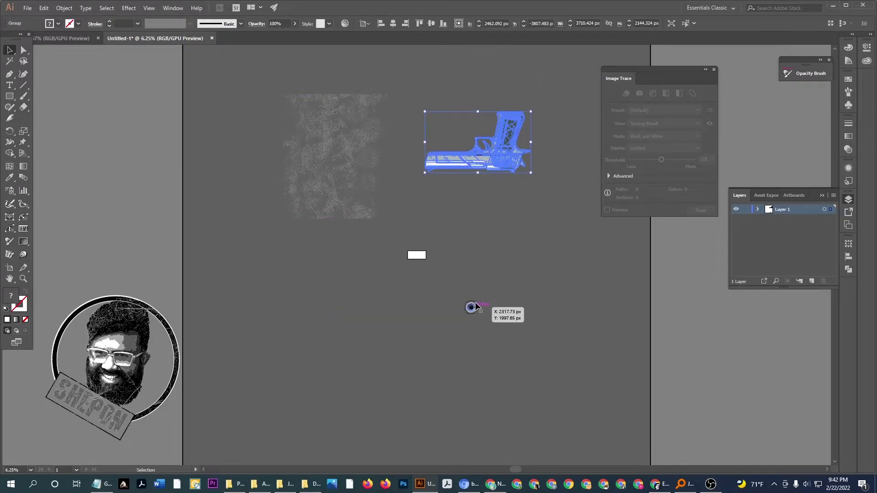
mouse_move(488, 163)
left_mouse_down()
mouse_move(80, 39)
mouse_move(455, 316)
left_mouse_up()
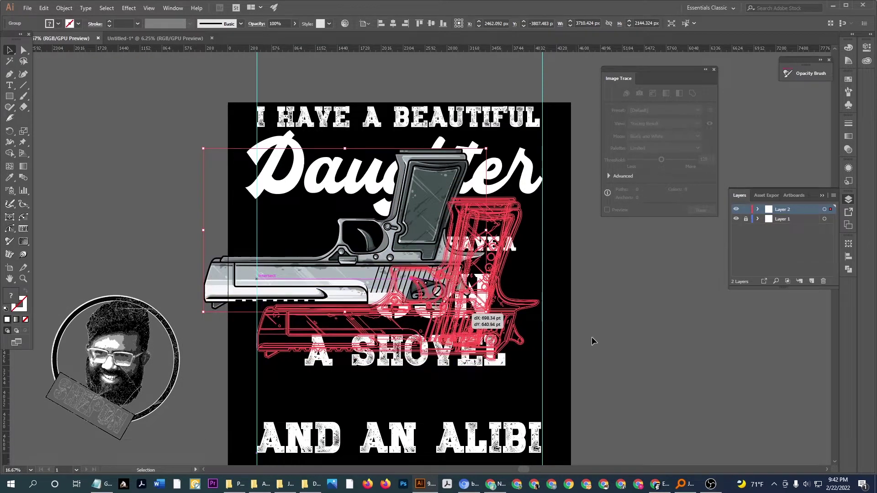
left_click_drag(593, 341, 592, 341)
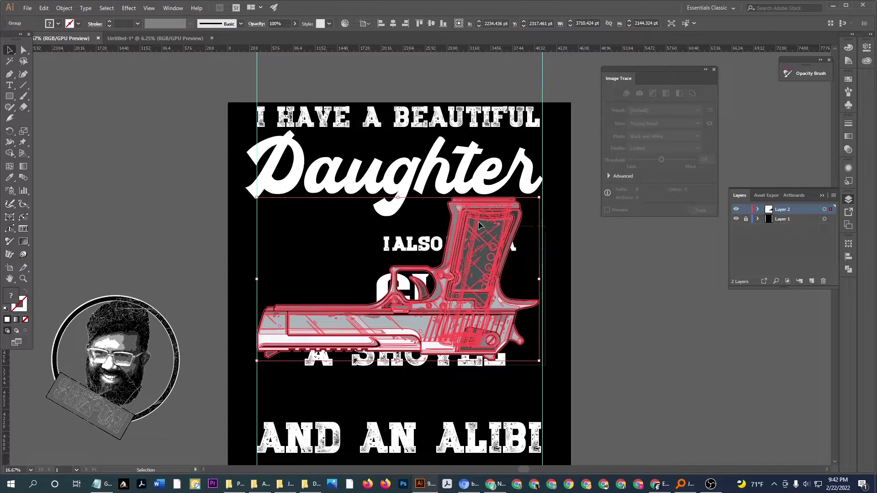
Rotate the pistol 180° to point right and place it just below Daughter
left_click(498, 359, "shift")
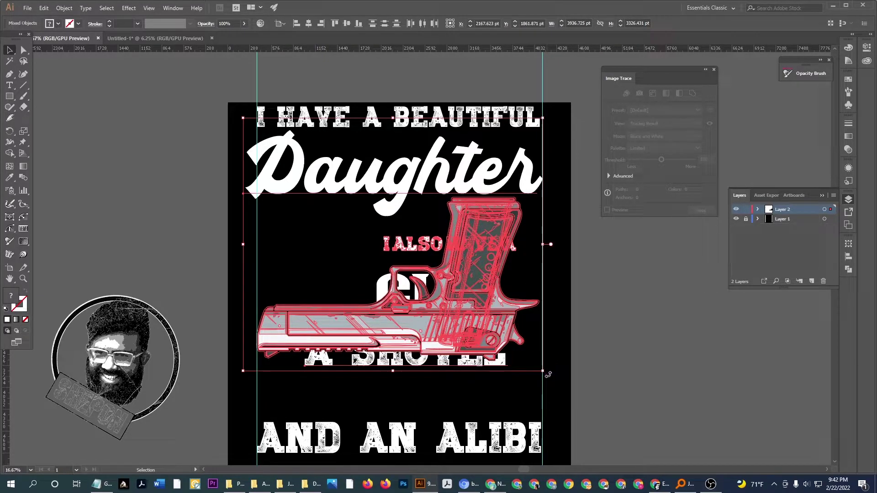
left_click(548, 375)
key("ctrl+z")
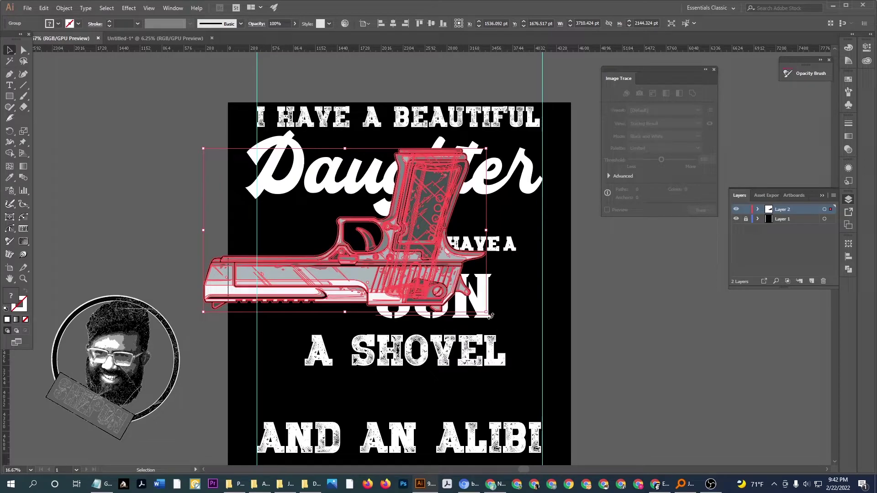
mouse_move(490, 316)
left_mouse_down()
mouse_move(246, 190)
mouse_move(322, 261)
left_mouse_up()
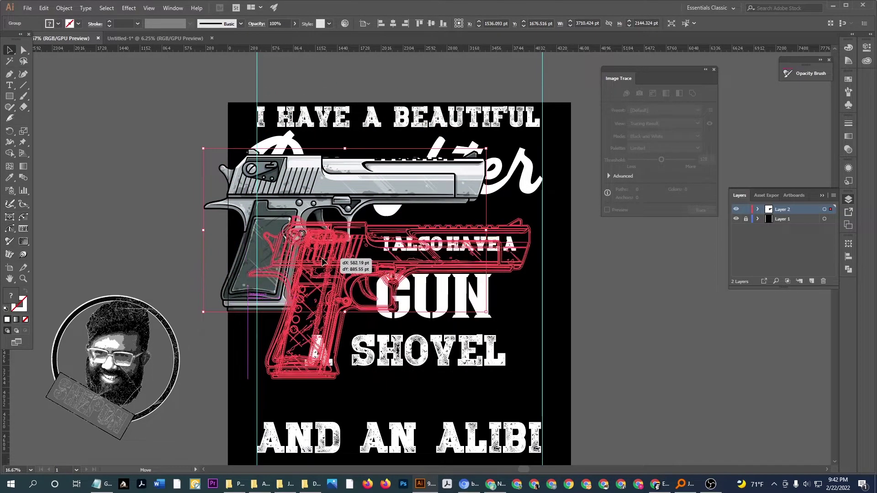
left_click_drag(322, 261, 327, 252)
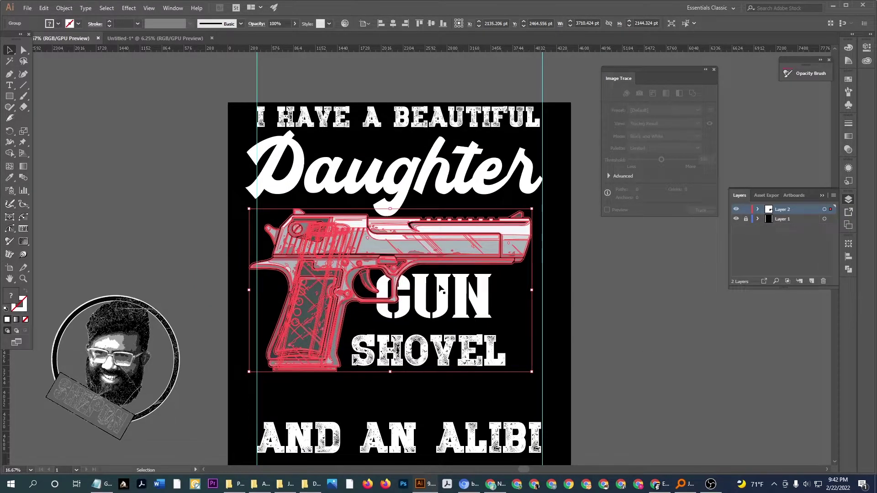
left_click_drag(433, 241, 443, 238)
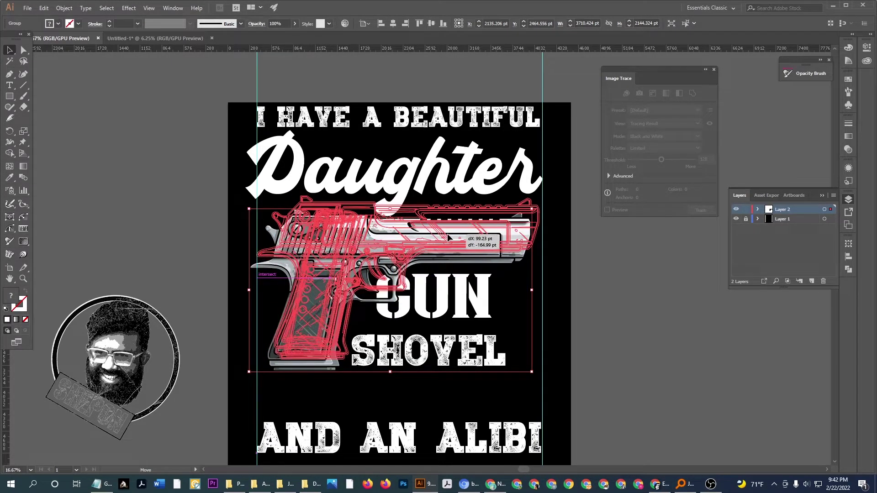
left_click_drag(444, 238, 449, 239)
Centre the pistol horizontally on the artboard
left_click(575, 310)
left_click(511, 228)
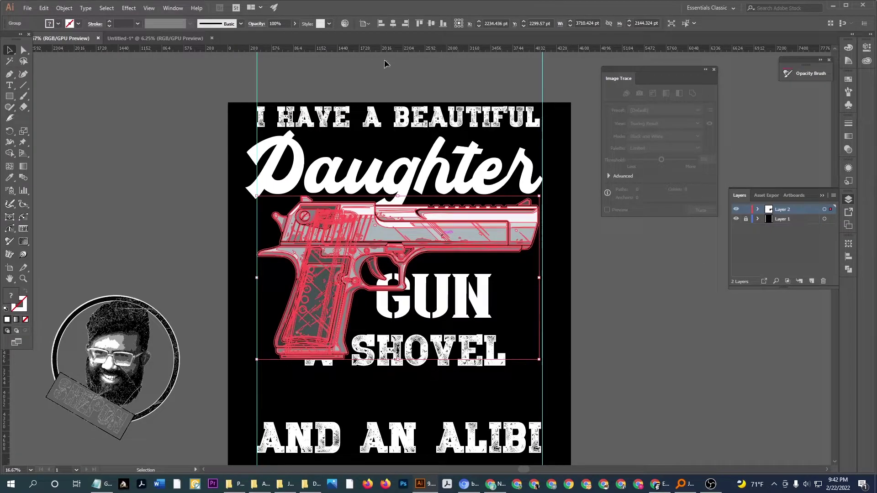
left_click(396, 27)
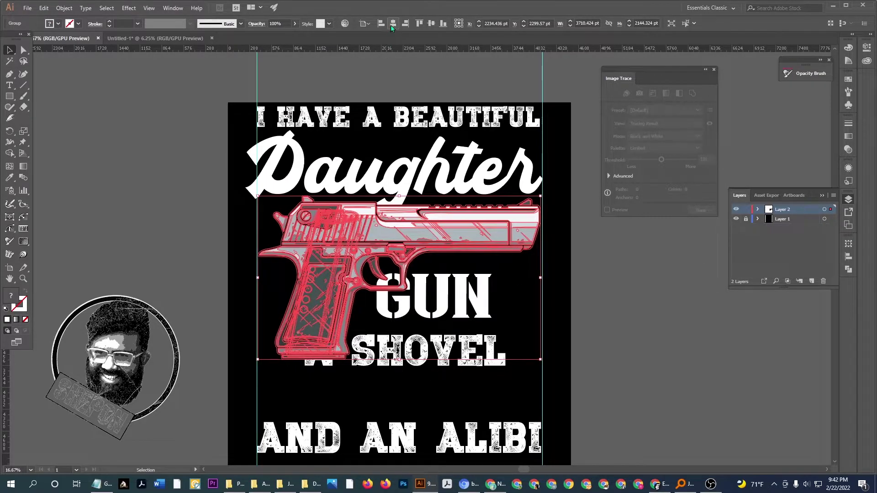
left_click(610, 300)
left_click(267, 142)
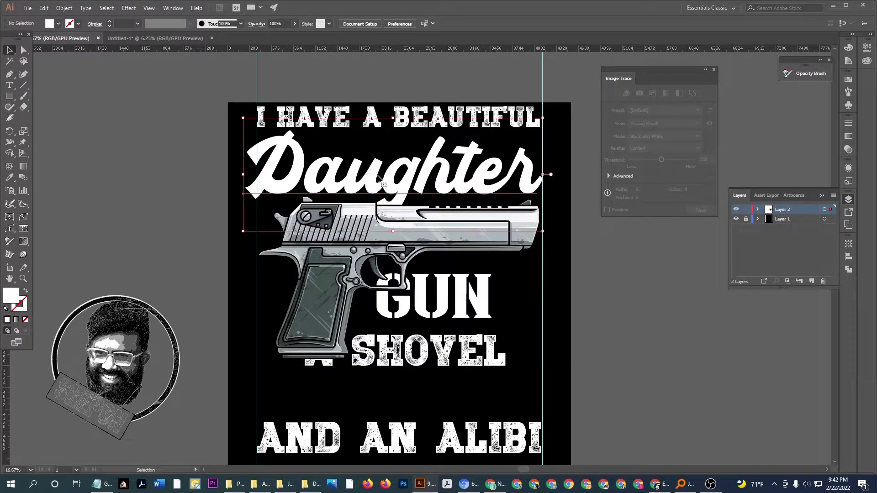
Resize the Daughter title and centre it horizontally on the artboard
scroll(266, 142, "up", 1, "alt")
scroll(267, 142, "up", 1, "alt")
left_click_drag(219, 96, 235, 107)
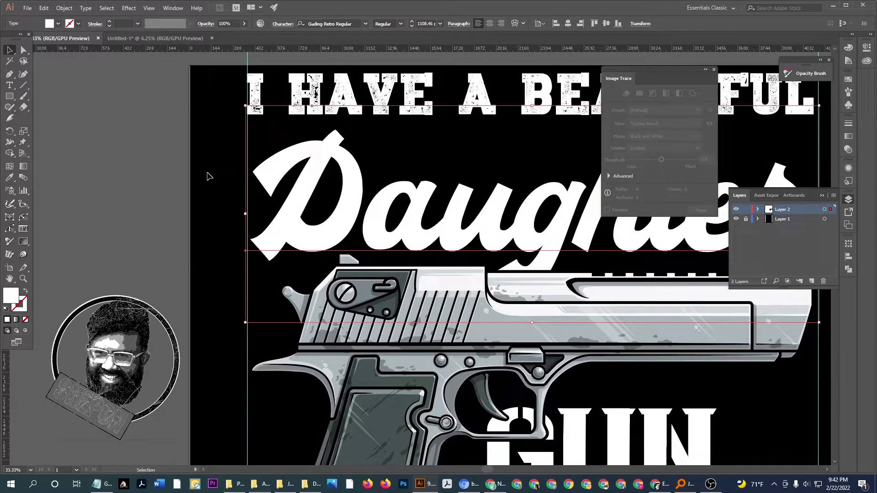
scroll(296, 157, "right", 3)
scroll(274, 155, "right", 2)
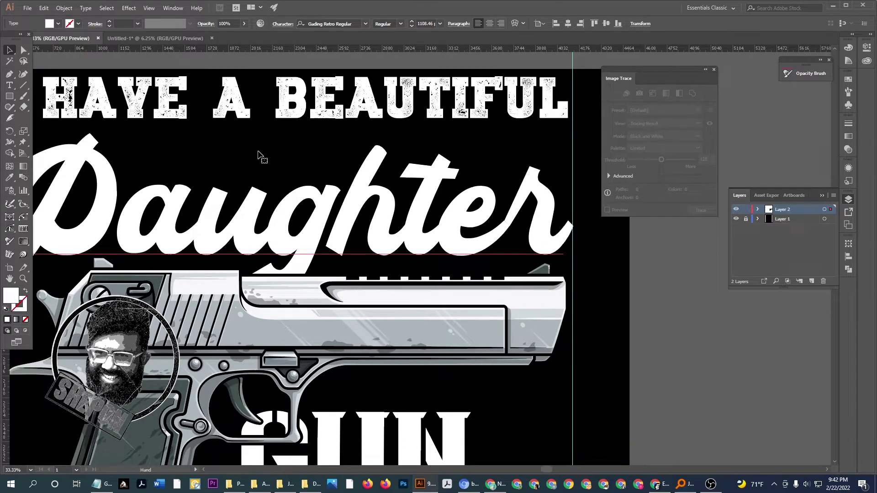
left_click(567, 28)
Move GUN to the right beside the pistol grip and enlarge it
key("ctrl+0")
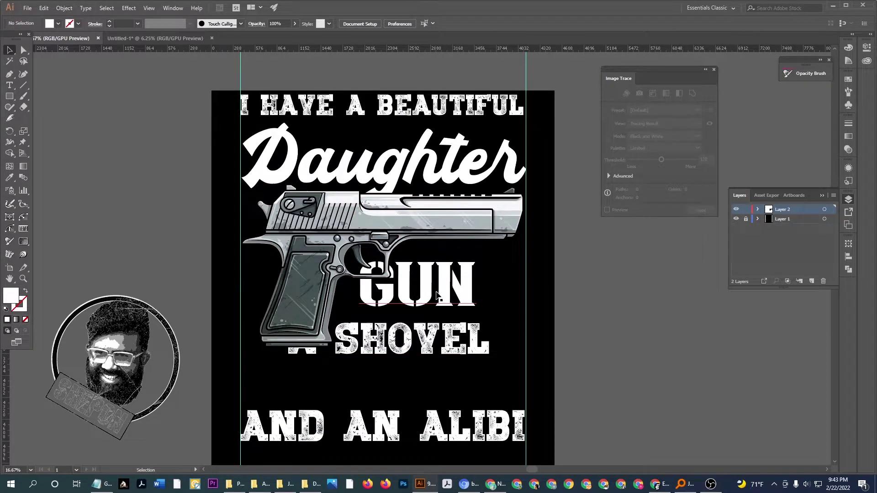
scroll(434, 302, "down", 3)
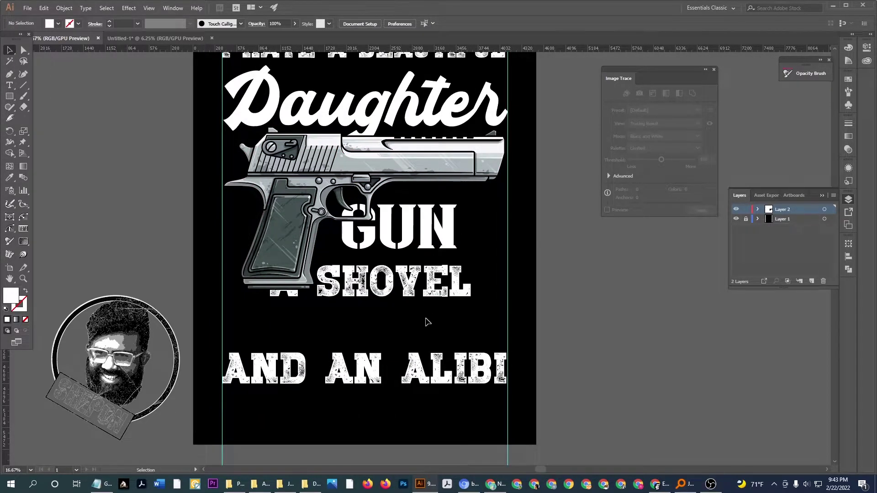
left_click_drag(433, 233, 468, 234)
left_click_drag(498, 265, 507, 270)
left_click(592, 320)
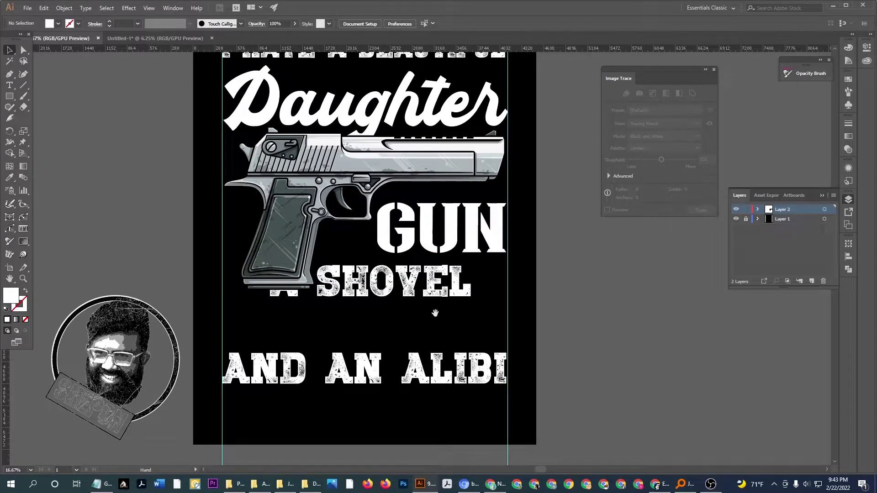
Drop A SHOVEL just above AND AN ALIBI and move GUN down-left, enlarging it
left_click_drag(445, 328, 453, 299)
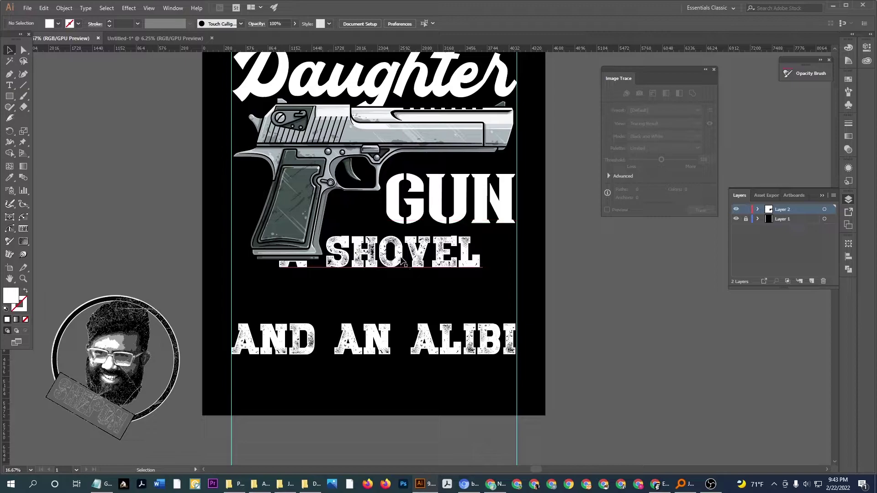
mouse_move(403, 259)
left_mouse_down()
mouse_move(399, 350)
mouse_move(428, 411)
left_mouse_up()
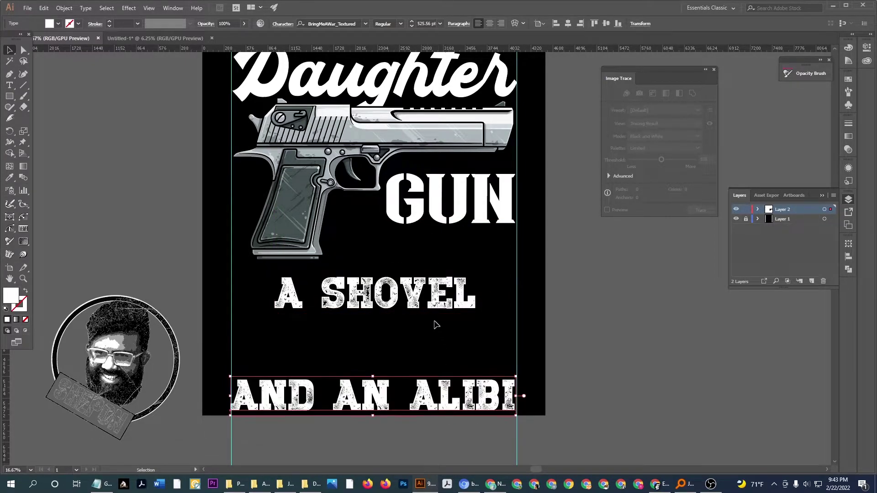
left_click_drag(428, 299, 428, 366)
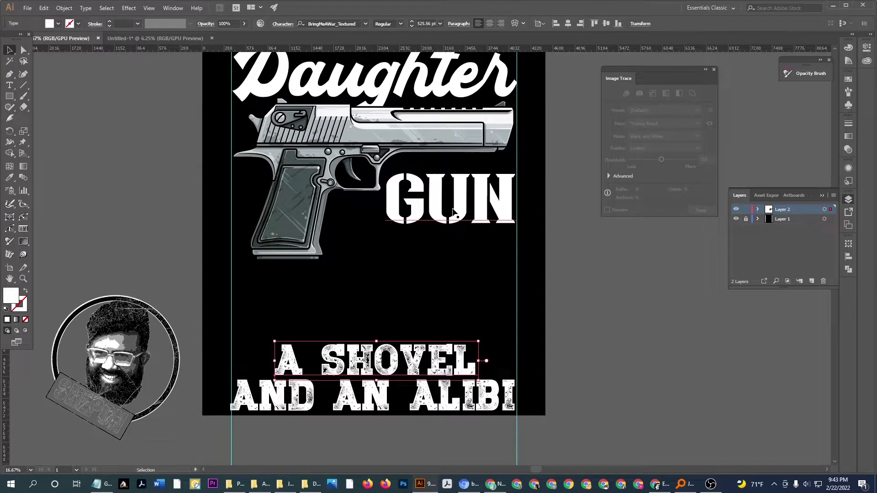
mouse_move(447, 223)
left_mouse_down()
mouse_move(435, 251)
mouse_move(420, 244)
left_mouse_up()
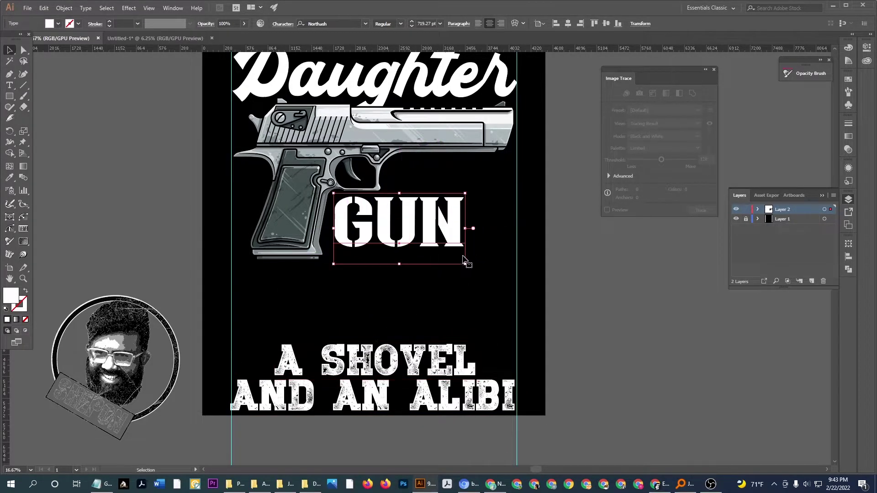
left_click_drag(465, 265, 521, 310)
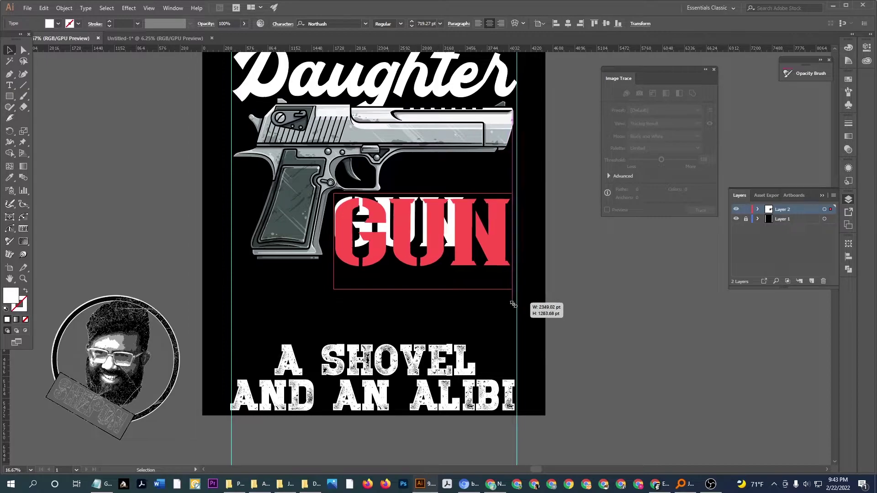
left_click(580, 318)
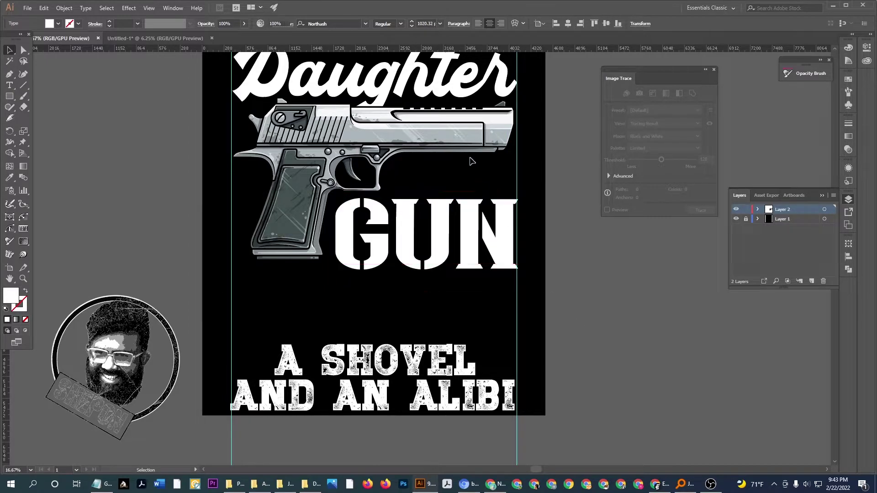
Centre the pistol horizontally and raise it to reveal I ALSO HAVE A beneath
mouse_move(500, 146)
left_mouse_down()
mouse_move(442, 167)
mouse_move(483, 195)
left_mouse_up()
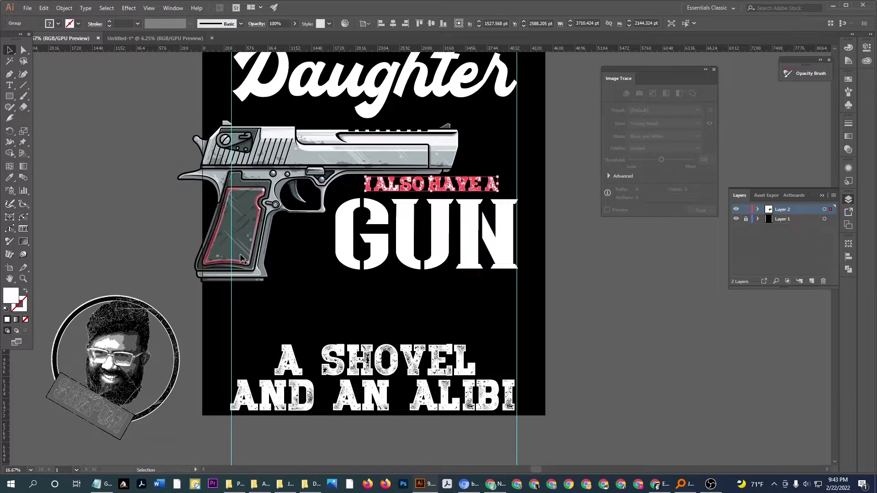
left_click_drag(244, 254, 284, 249)
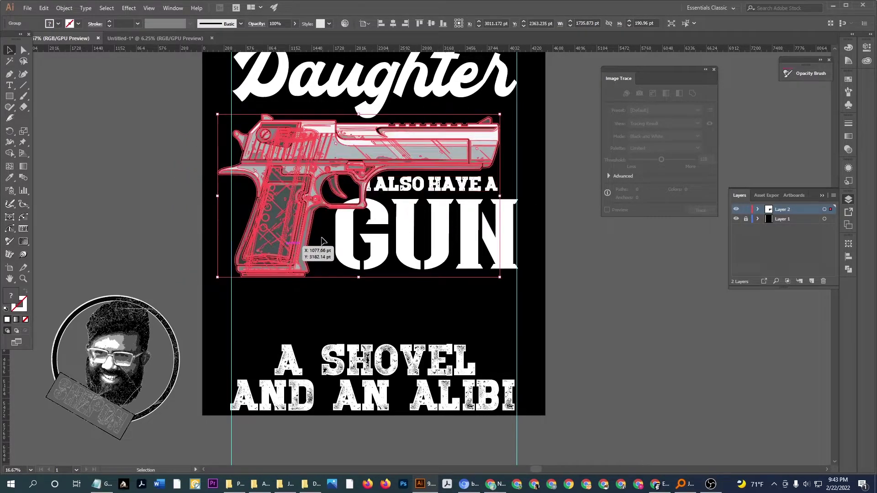
left_click(393, 25)
left_click_drag(392, 151, 392, 136)
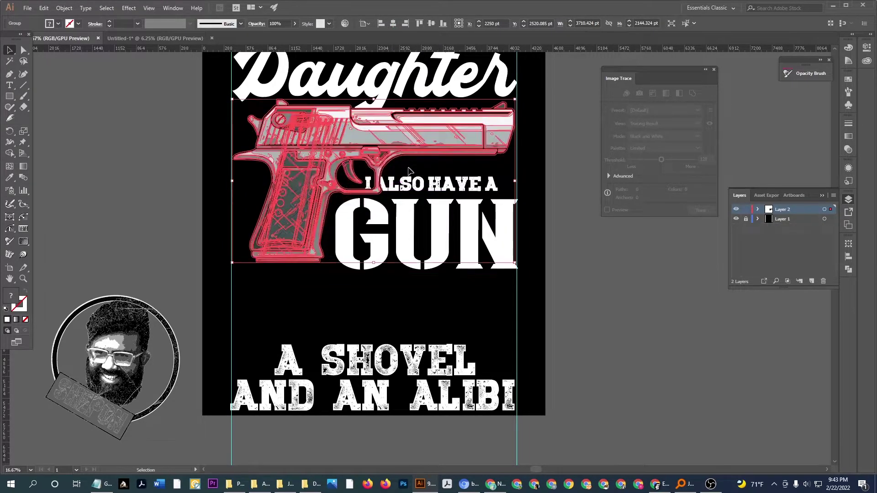
left_click(584, 310)
scroll(569, 286, "up", 1)
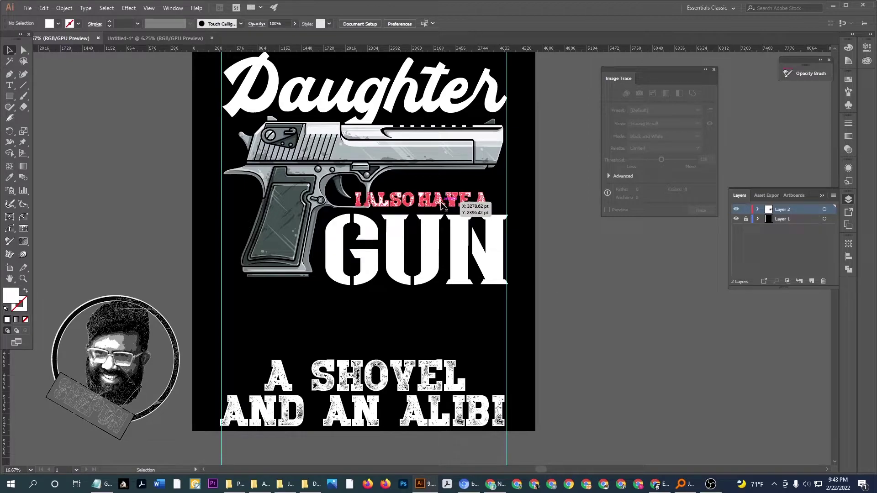
Reposition the I ALSO HAVE A line and stretch it out to the right guide
mouse_move(441, 201)
left_mouse_down()
mouse_move(457, 193)
mouse_move(457, 204)
left_mouse_up()
left_click(562, 287)
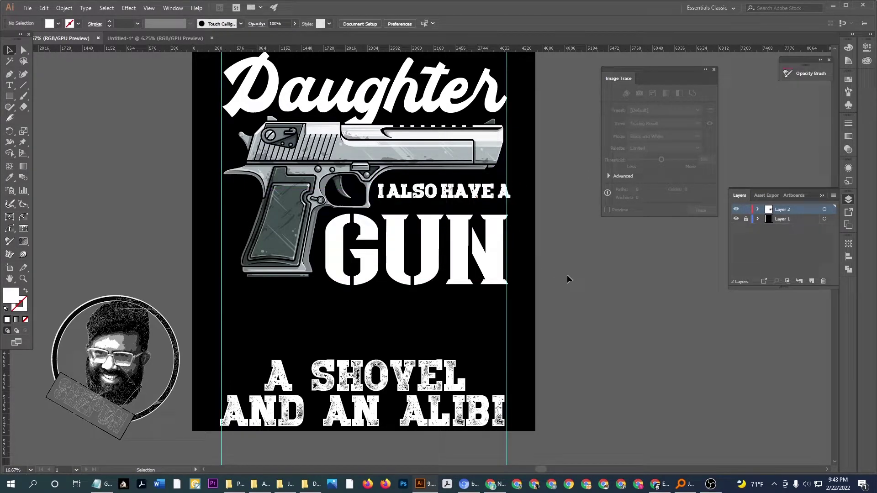
scroll(517, 219, "up", 2)
left_click_drag(452, 201, 469, 200)
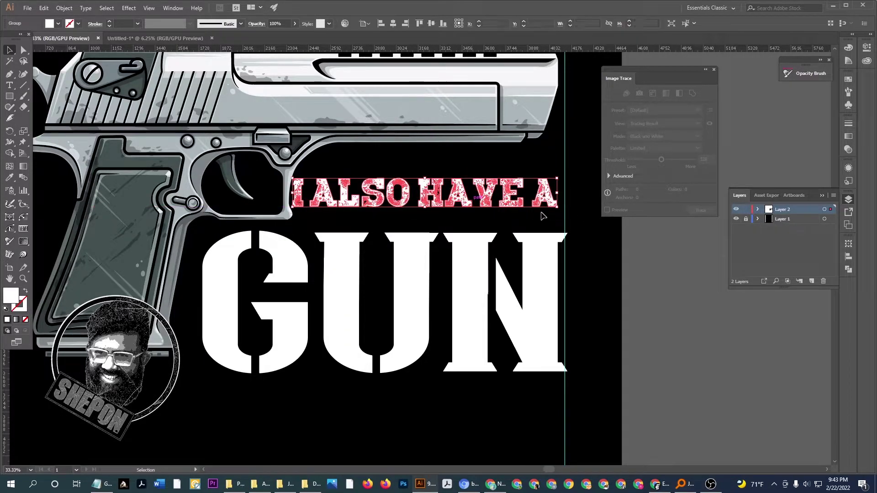
scroll(558, 192, "up", 1)
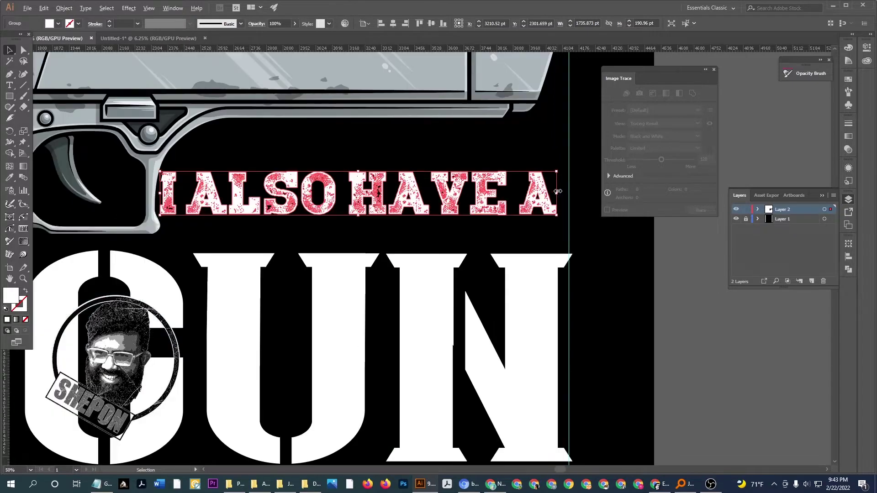
scroll(557, 192, "up", 1)
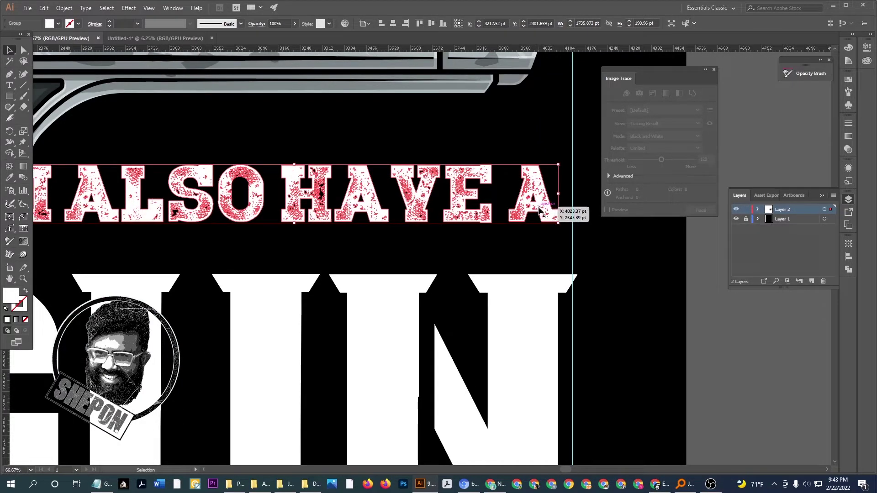
left_click_drag(540, 216, 552, 206)
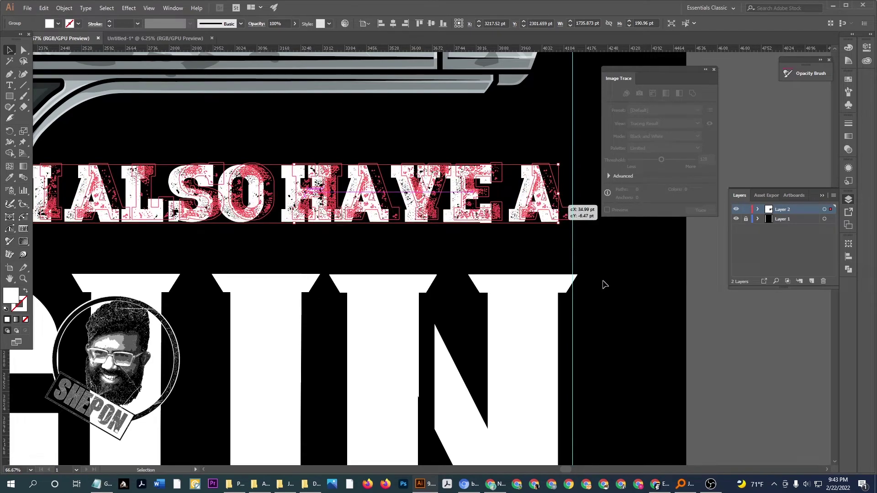
left_click(753, 342)
left_click(567, 201)
scroll(565, 190, "up", 1)
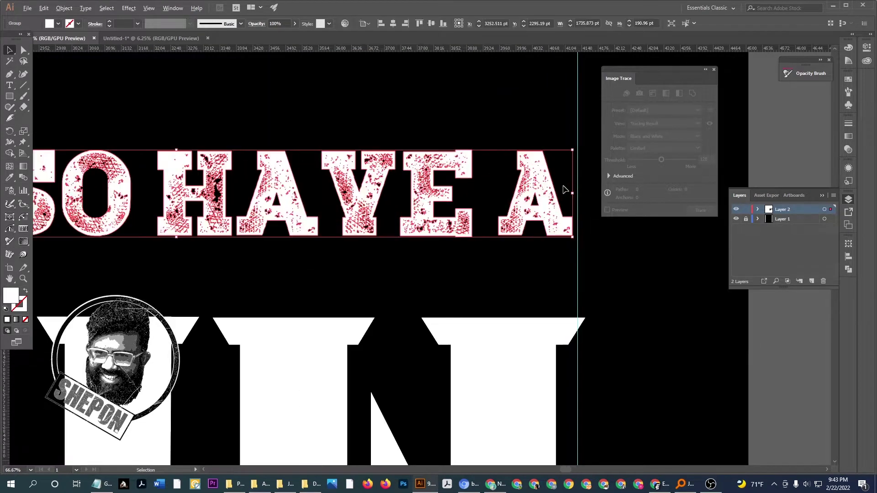
left_click_drag(574, 144, 578, 144)
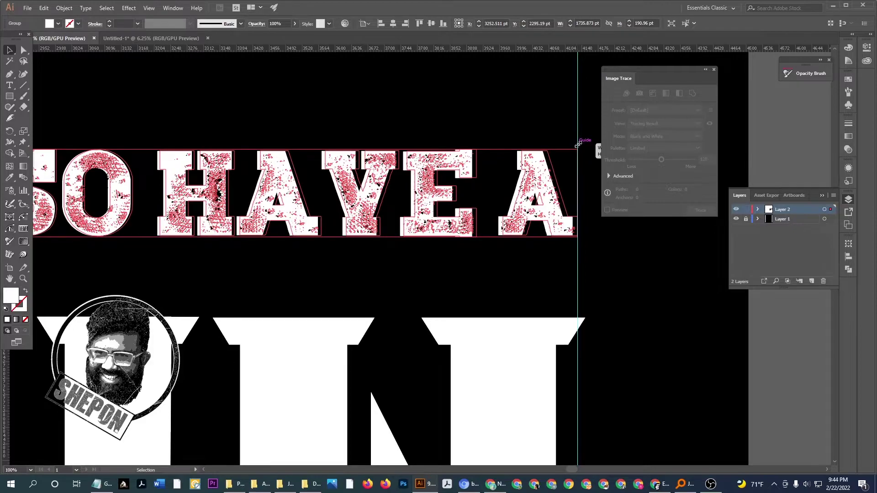
left_click(639, 306)
Nudge GUN two Shift-steps left and one up to line up with I ALSO HAVE A
key("ctrl+0")
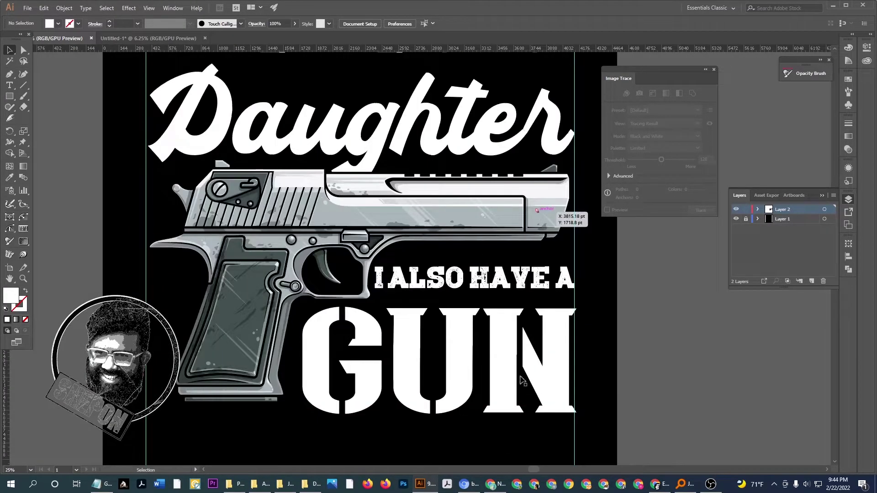
scroll(499, 317, "up", 1)
left_click(533, 318)
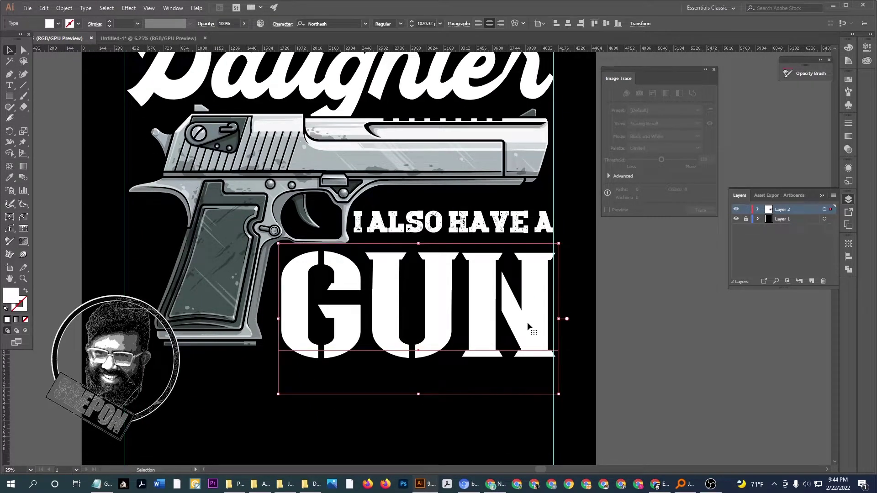
key("shift+Left")
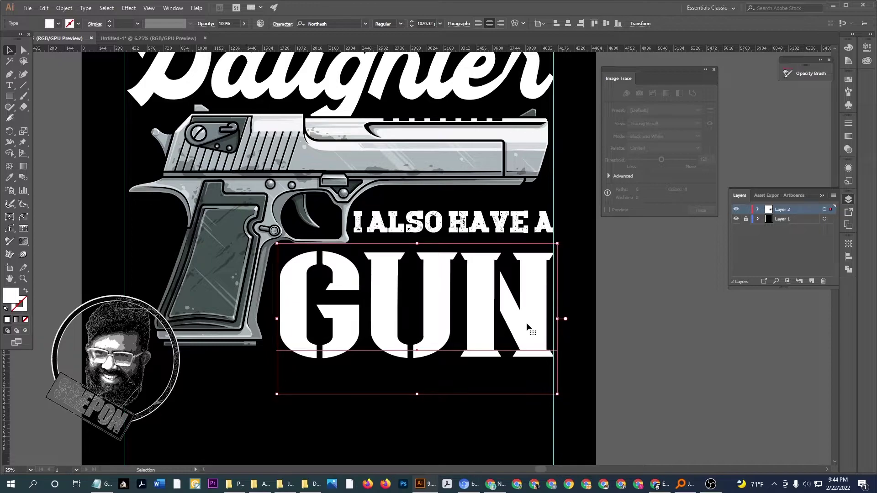
key("shift+Left")
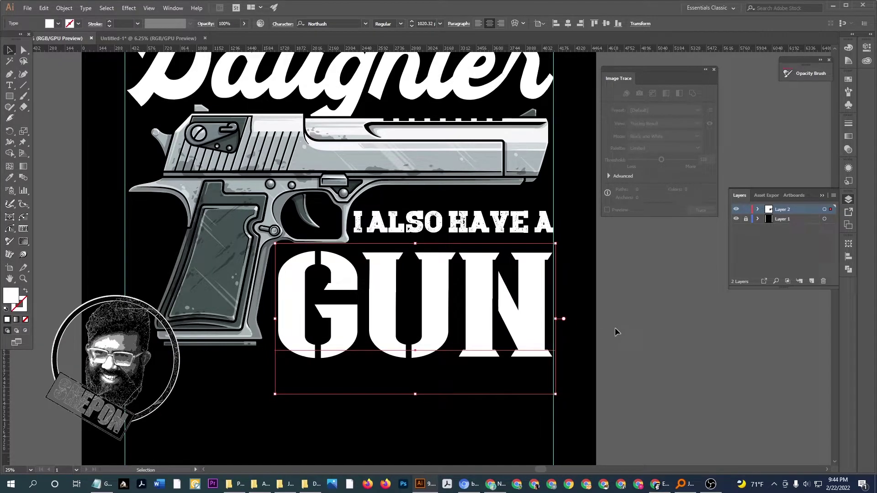
key("shift+Up")
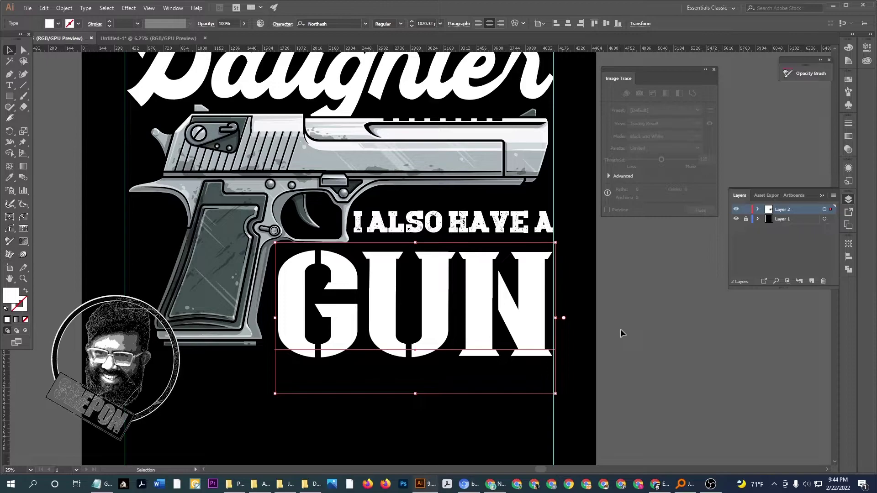
left_click(540, 308)
key("ctrl+0")
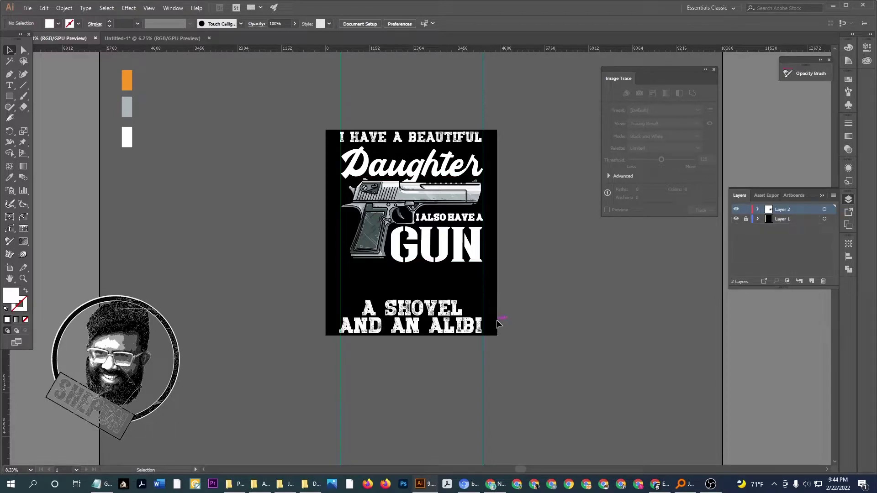
Move A SHOVEL up just under GUN and AND AN ALIBI up beneath it
scroll(434, 299, "up", 1)
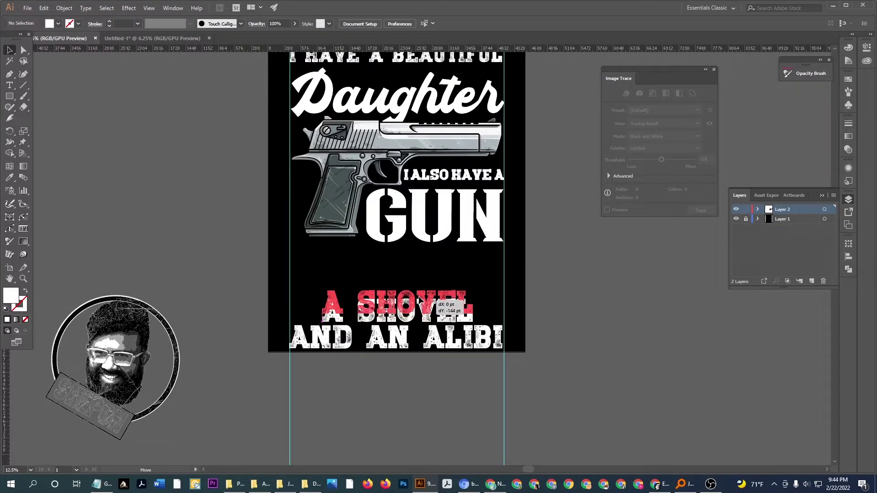
left_click_drag(418, 312, 422, 265)
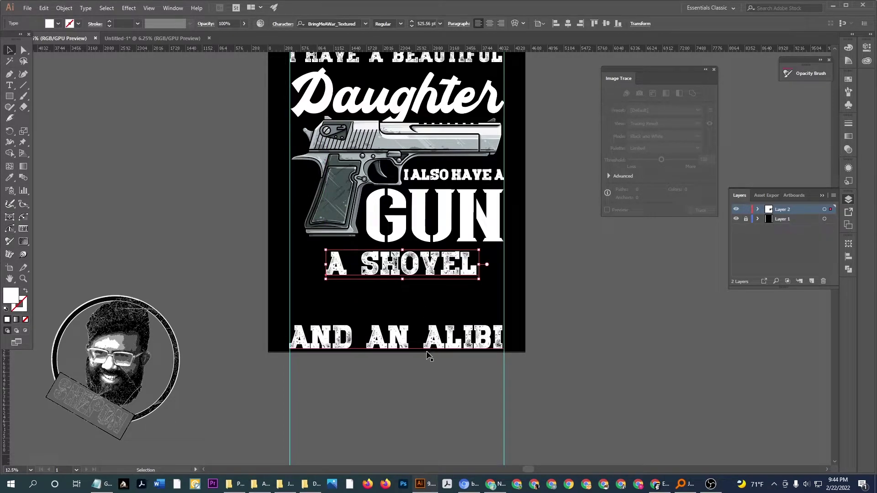
left_click_drag(449, 341, 449, 303)
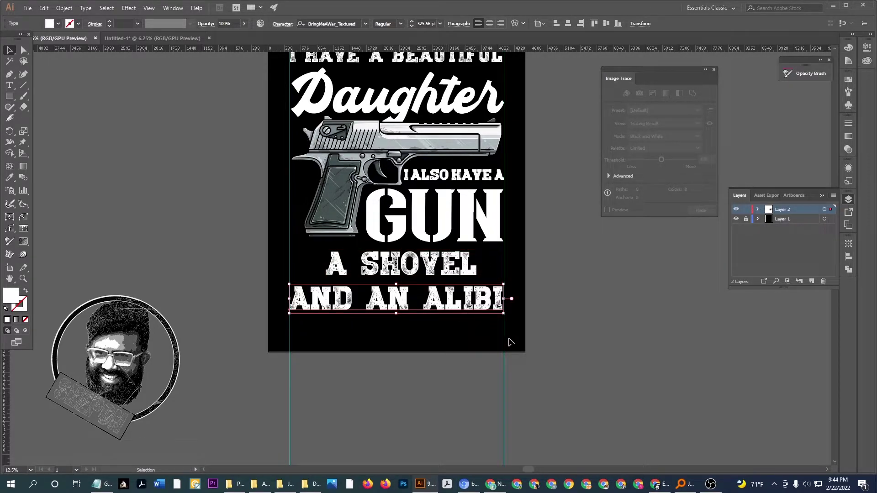
left_click(544, 355)
Lower the I HAVE A BEAUTIFUL line slightly and marquee-select all the text and gun
scroll(523, 361, "up", 3)
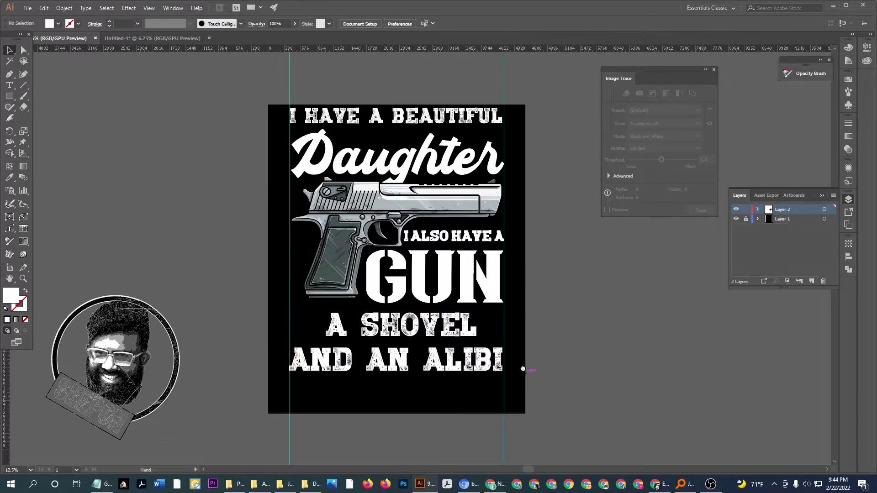
left_click(418, 115)
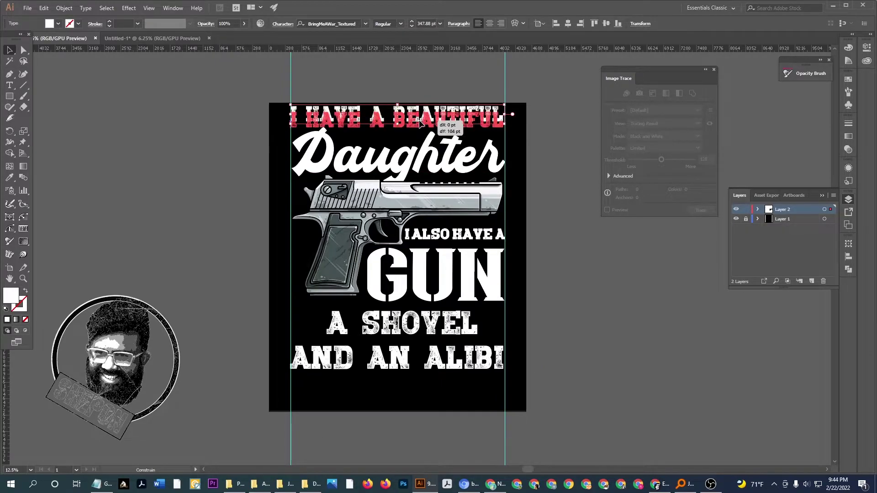
left_click_drag(420, 117, 419, 124)
left_click(572, 245)
left_click_drag(585, 267, 577, 249)
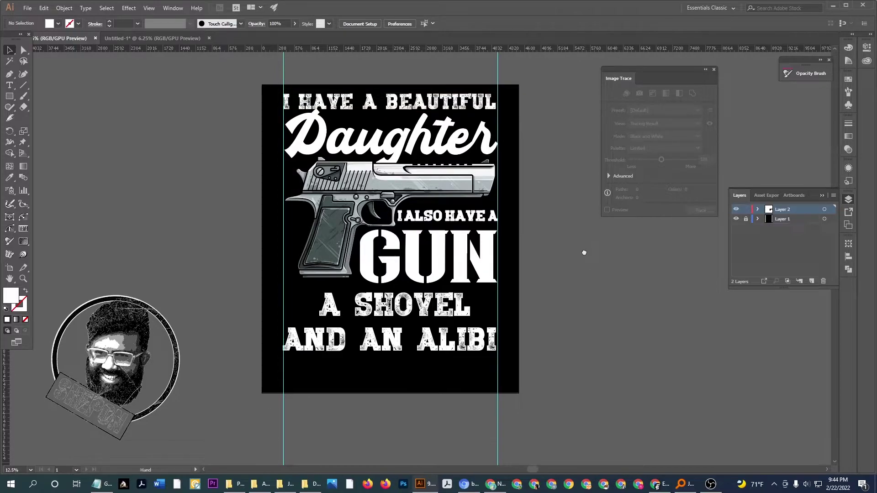
left_click_drag(284, 88, 521, 383)
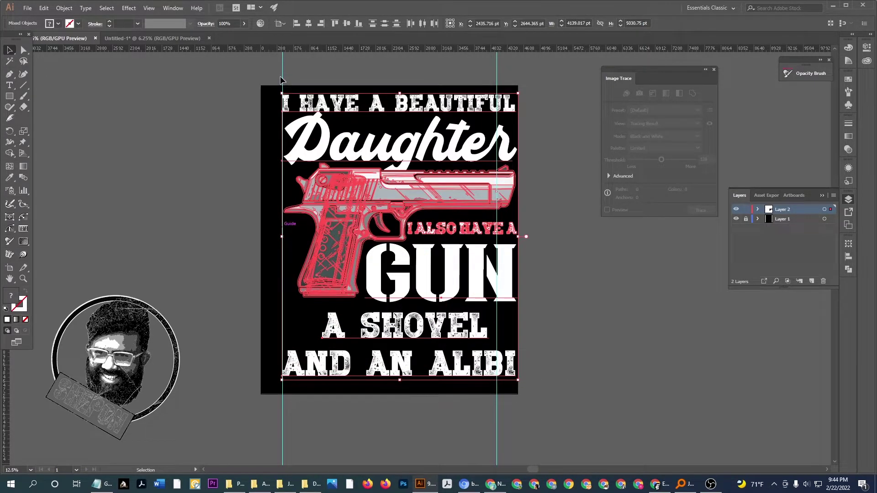
Drag the bounding box corners outward so the slogan and pistol fill the artboard edge to edge
left_click_drag(282, 380, 268, 400)
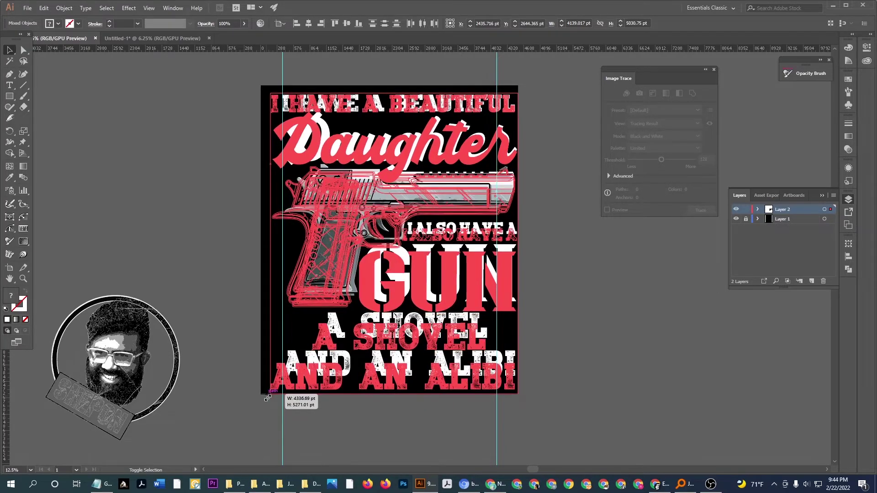
left_click_drag(252, 208, 252, 208)
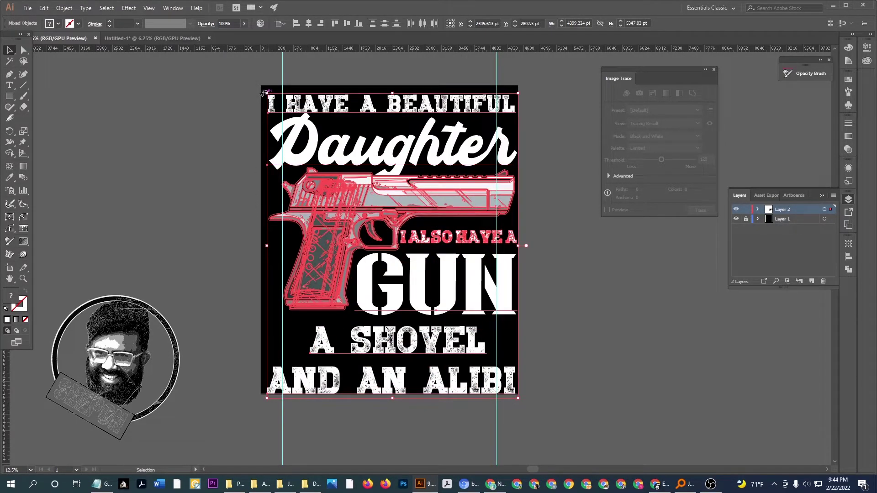
left_click_drag(264, 94, 262, 87)
left_click(195, 177)
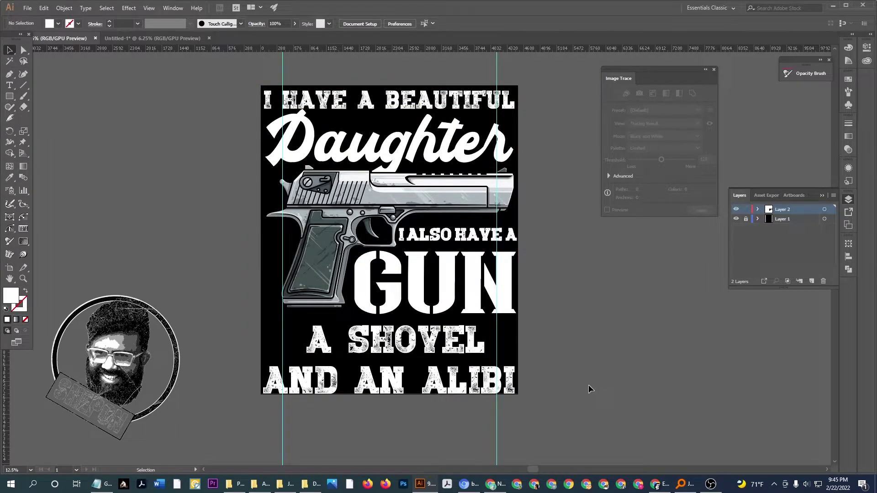
left_click_drag(546, 346, 542, 345)
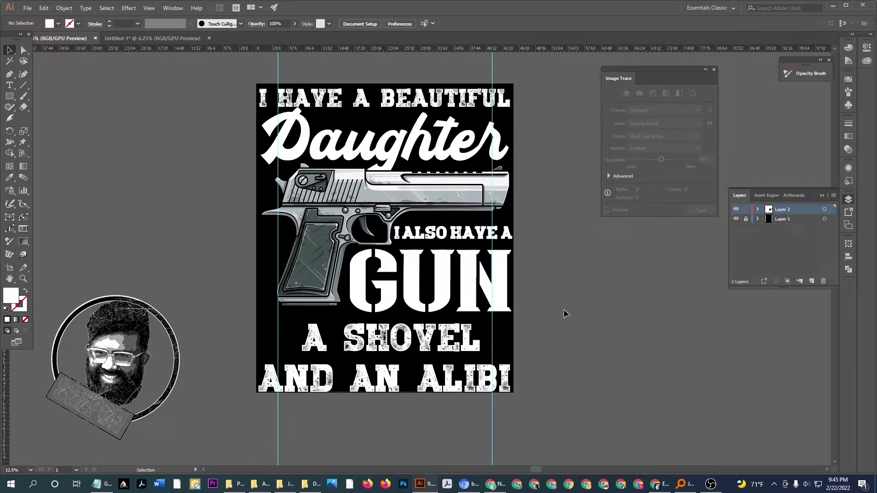
Colour the Daughter text with the orange sample using the Eyedropper
scroll(543, 267, "down", 1)
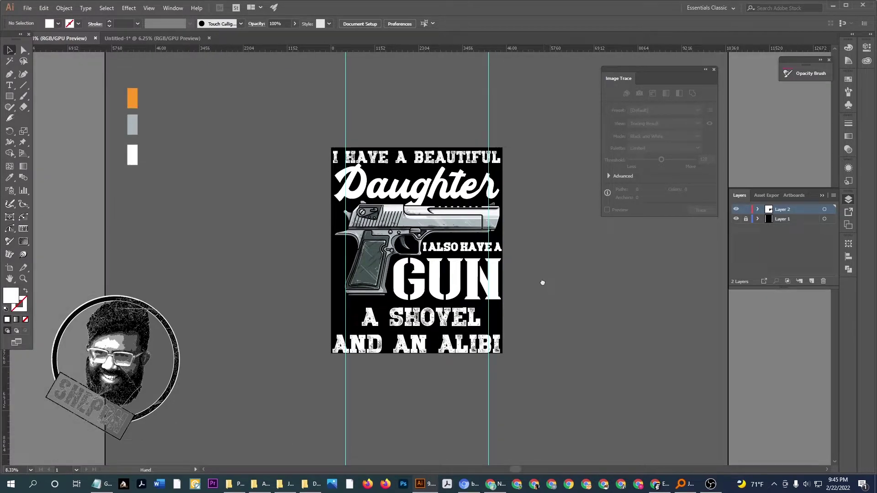
scroll(502, 284, "up", 2)
left_click(424, 221)
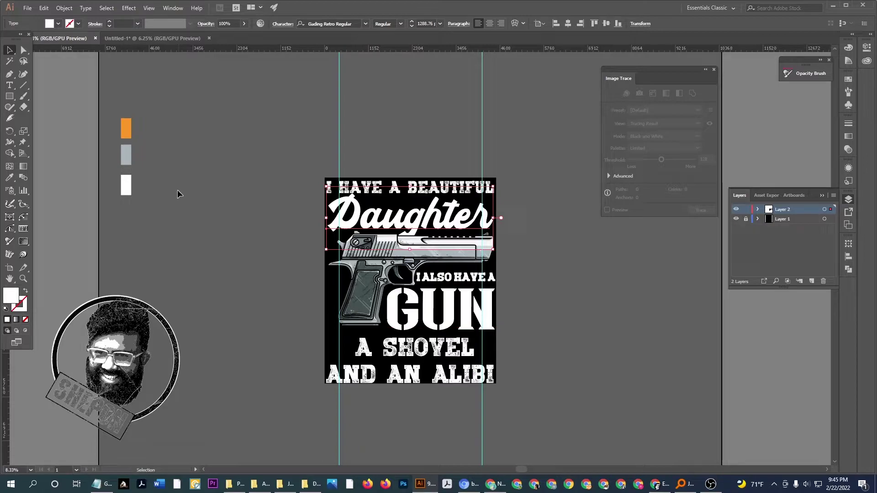
key("i")
left_click(126, 127)
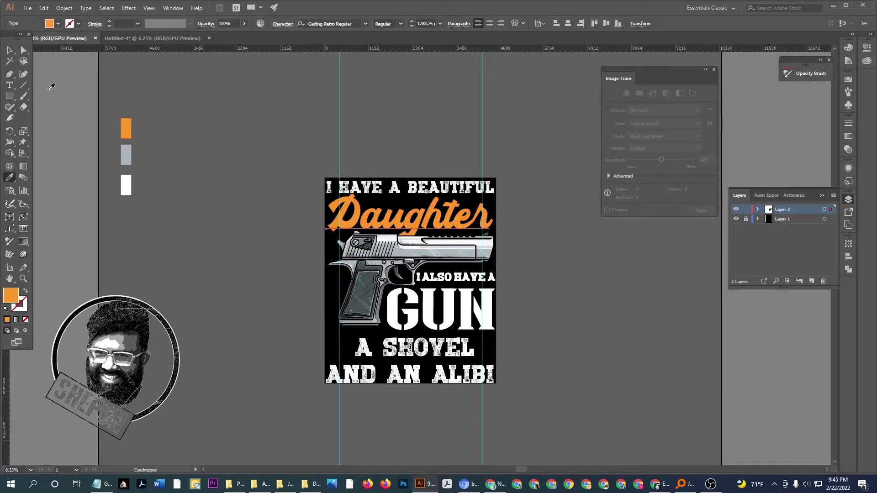
left_click(10, 50)
left_click(288, 122)
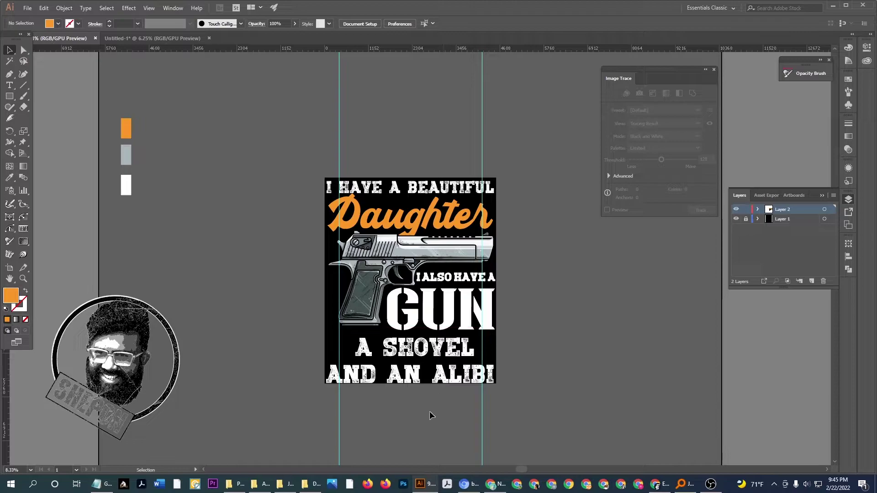
Colour the A SHOVEL AND AN ALIBI text with the same orange sample
left_click(406, 354)
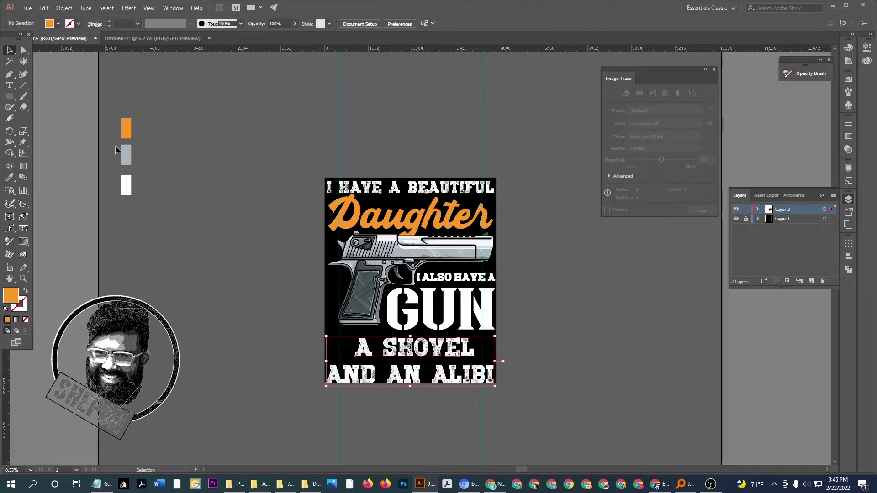
key("i")
left_click(127, 129)
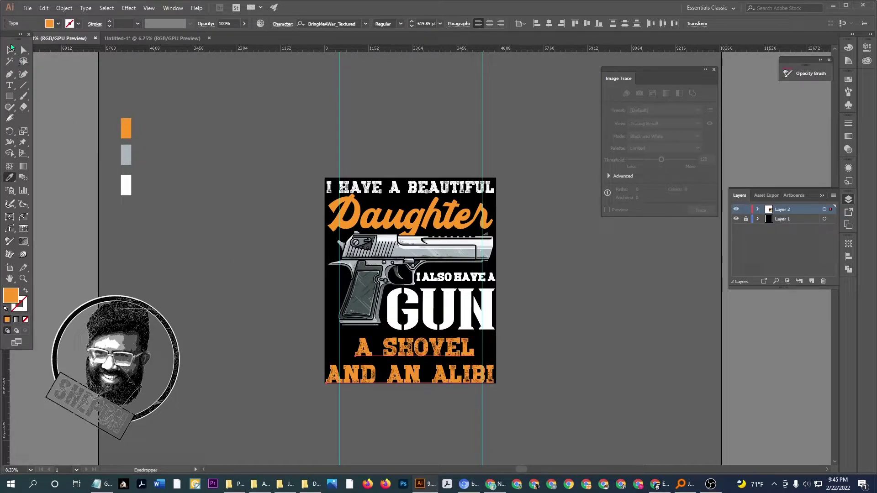
left_click(10, 49)
left_click(229, 117)
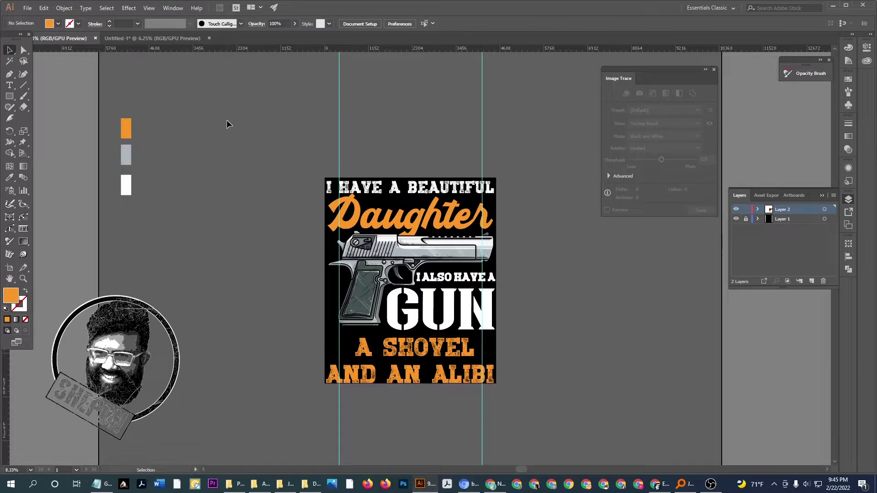
scroll(435, 369, "up", 1)
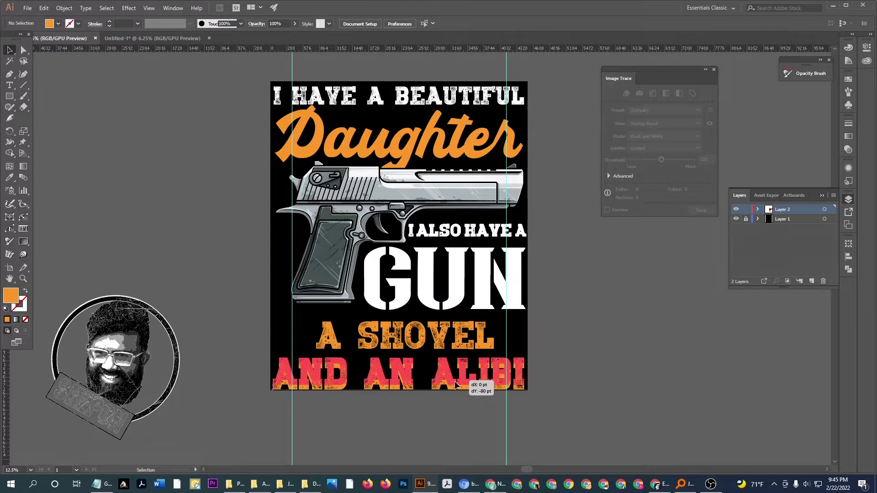
scroll(452, 357, "down", 1)
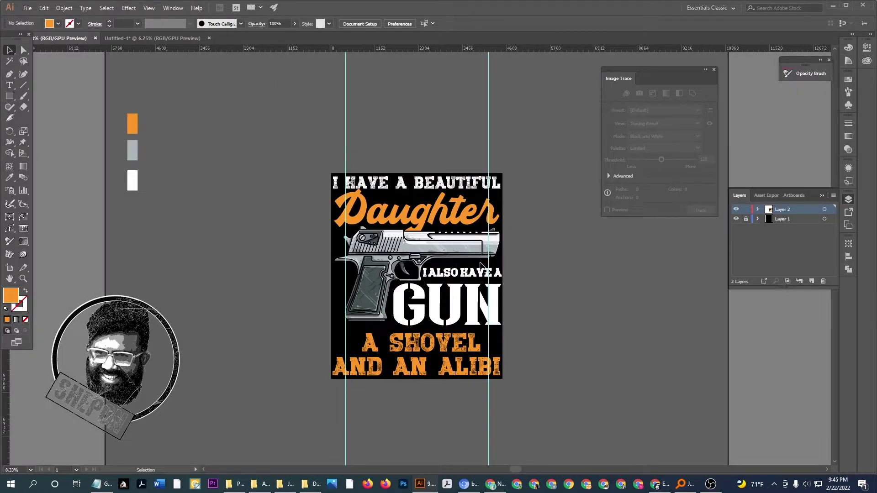
left_click_drag(535, 341, 520, 343)
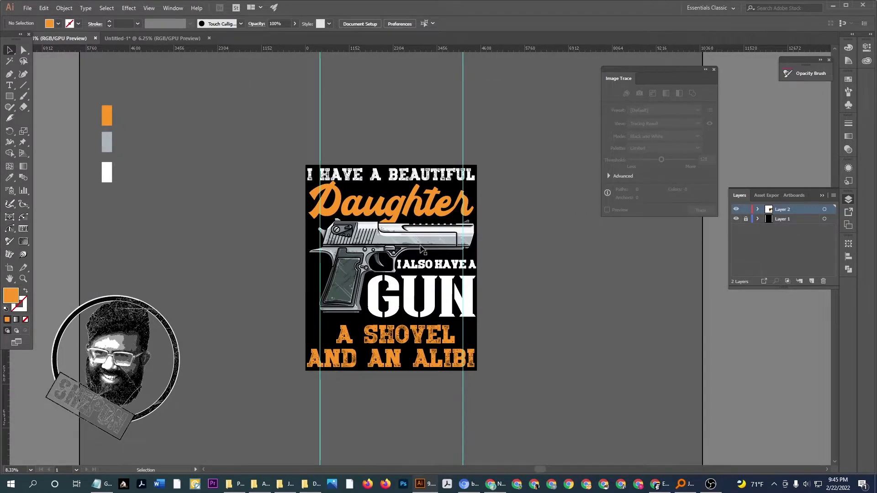
Bring the bullet hole from Untitled-1 into the design and place it beside A SHOVEL
left_click(168, 39)
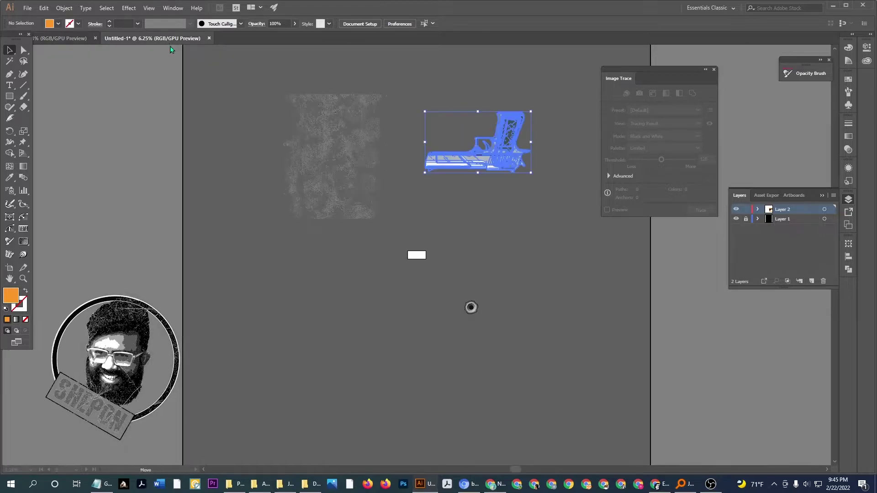
left_click_drag(471, 307, 389, 259)
mouse_move(334, 223)
left_mouse_down()
mouse_move(491, 352)
mouse_move(474, 325)
left_mouse_up()
scroll(473, 327, "up", 2)
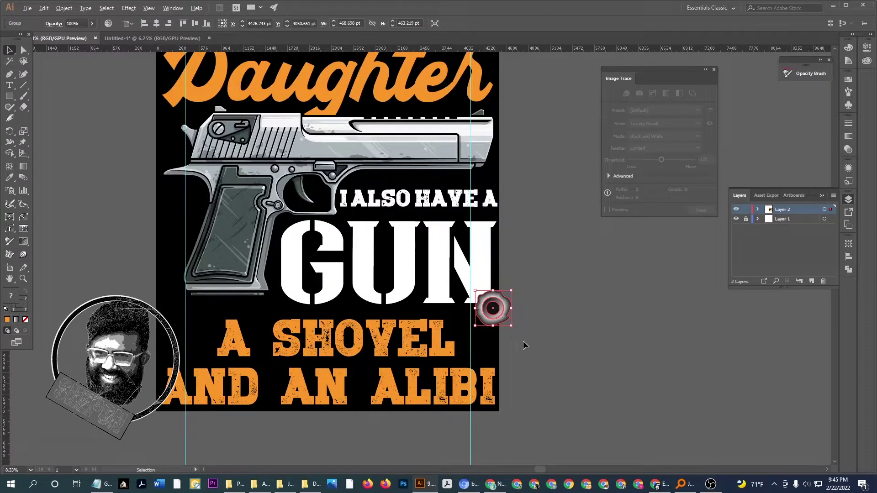
left_click_drag(435, 275, 431, 284)
left_click(500, 295)
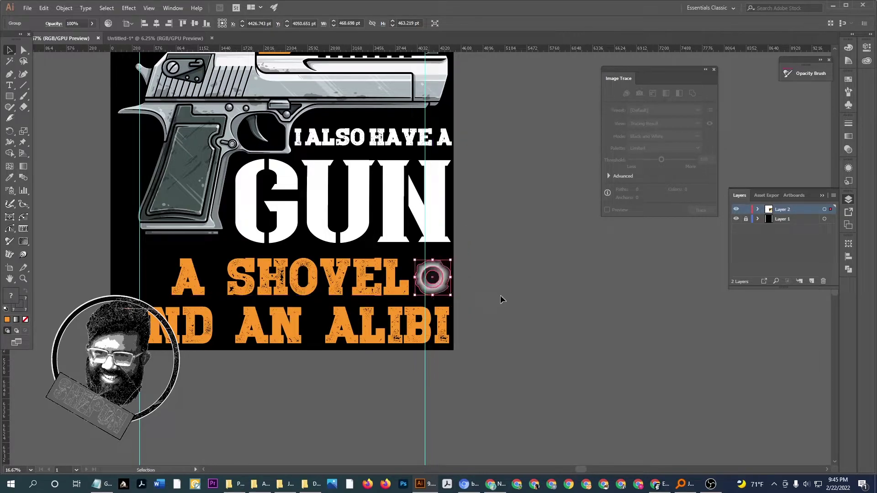
Alt-drag a copy of the bullet hole so one flanks each side of A SHOVEL
left_click_drag(508, 310, 692, 323)
left_click_drag(622, 292, 332, 308)
left_click_drag(621, 292, 617, 296)
left_click(681, 325)
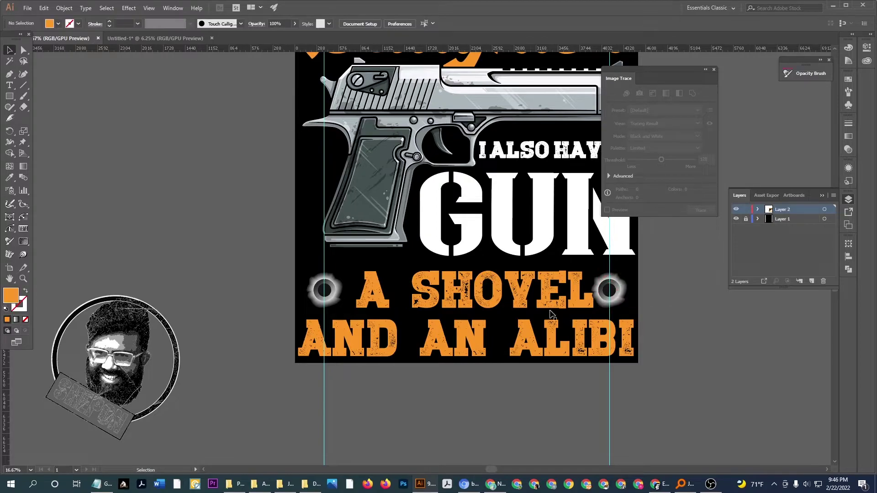
Horizontally centre the A SHOVEL line between the bullet holes
left_click(532, 296)
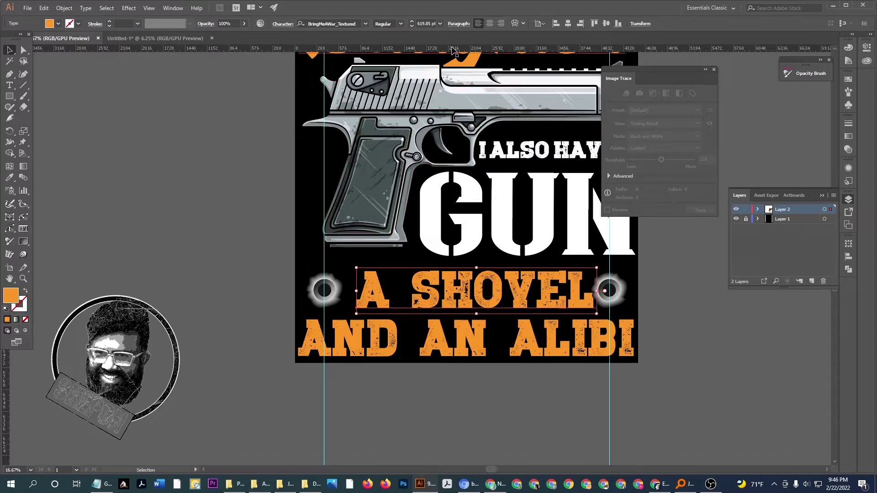
left_click(568, 24)
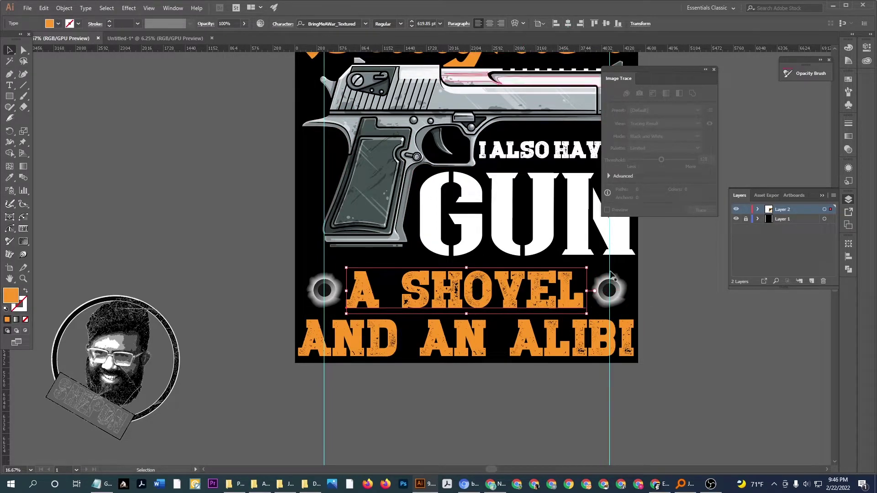
left_click(702, 378)
scroll(639, 366, "up", 5)
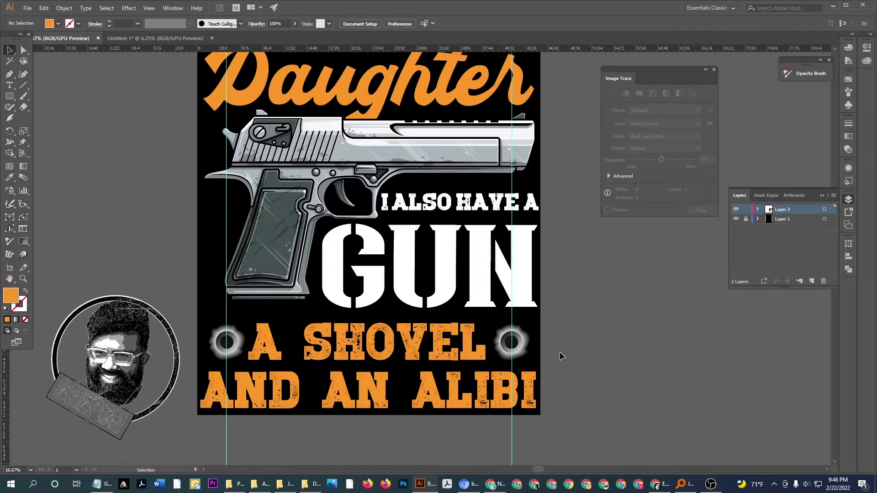
key("ctrl+minus")
left_click_drag(575, 339, 569, 309)
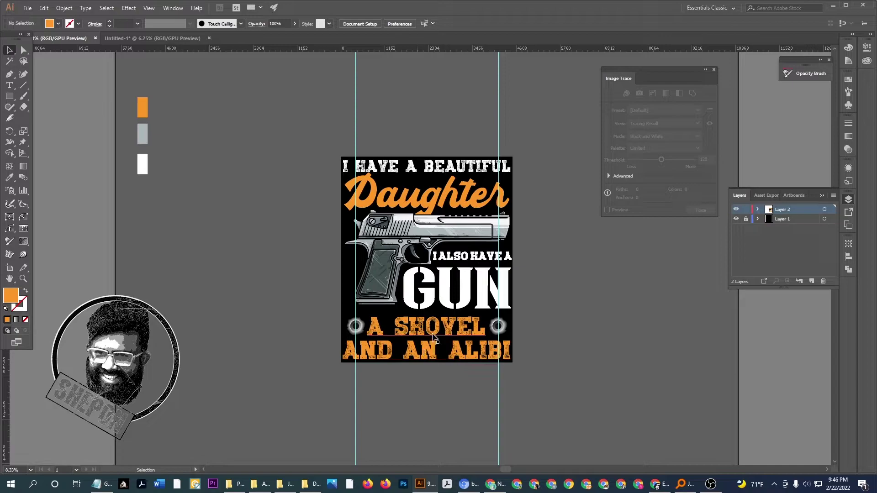
Alt-drag a bullet hole copy onto the G of GUN and scale it down
scroll(425, 325, "up", 1)
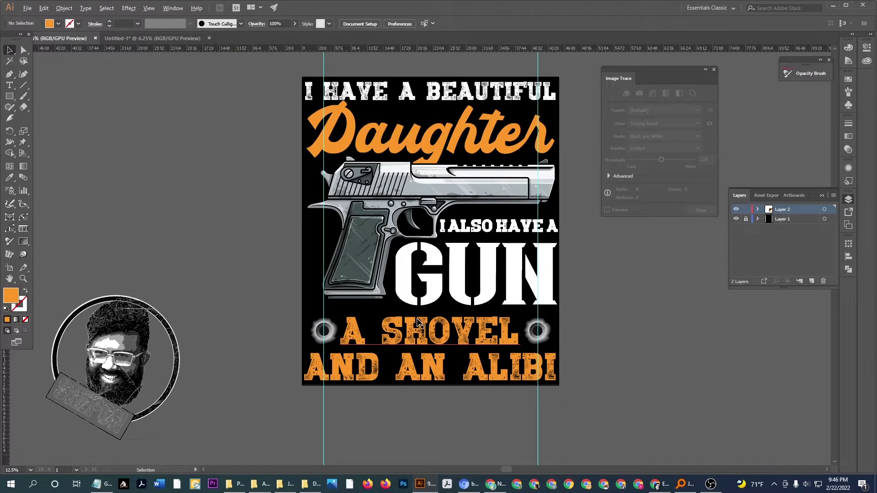
scroll(418, 322, "up", 1)
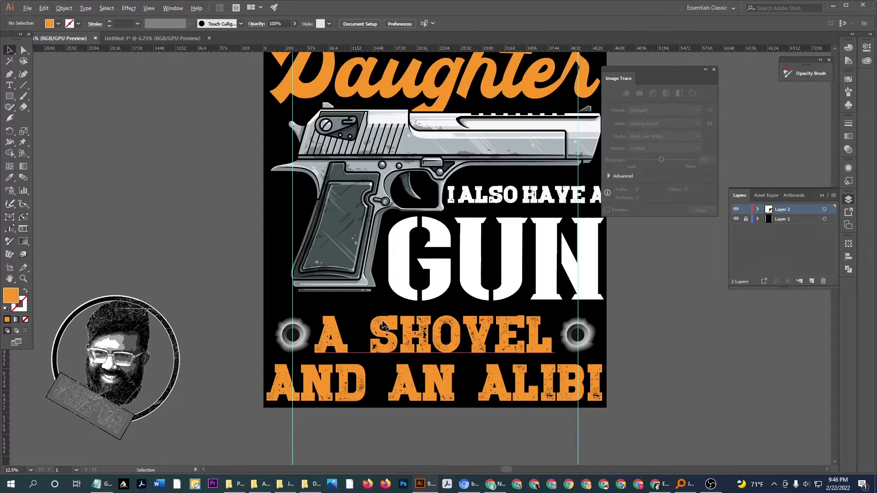
left_click(304, 335)
left_click_drag(304, 335, 421, 287)
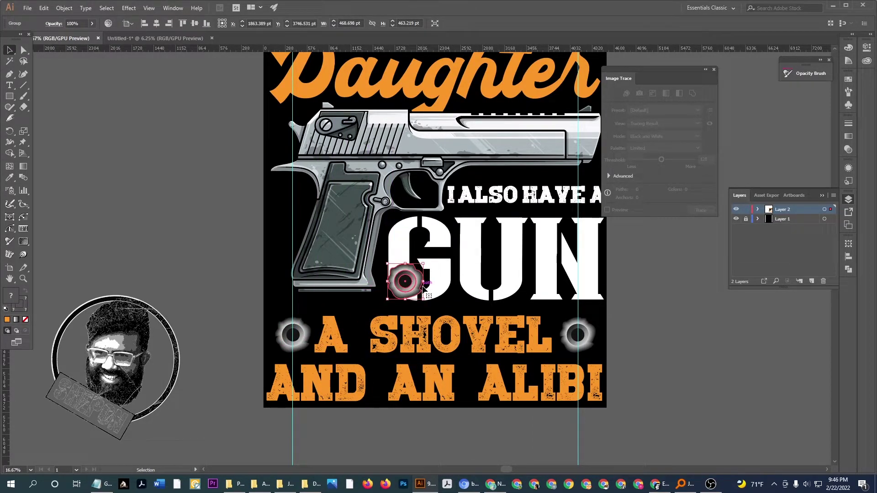
scroll(411, 274, "up", 1)
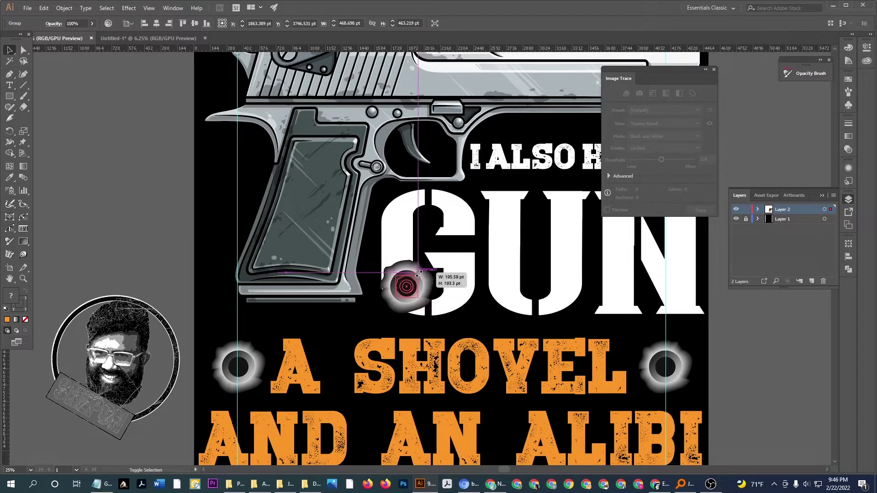
mouse_move(433, 261)
left_mouse_down()
mouse_move(417, 276)
mouse_move(414, 243)
left_mouse_up()
scroll(414, 243, "up", 2)
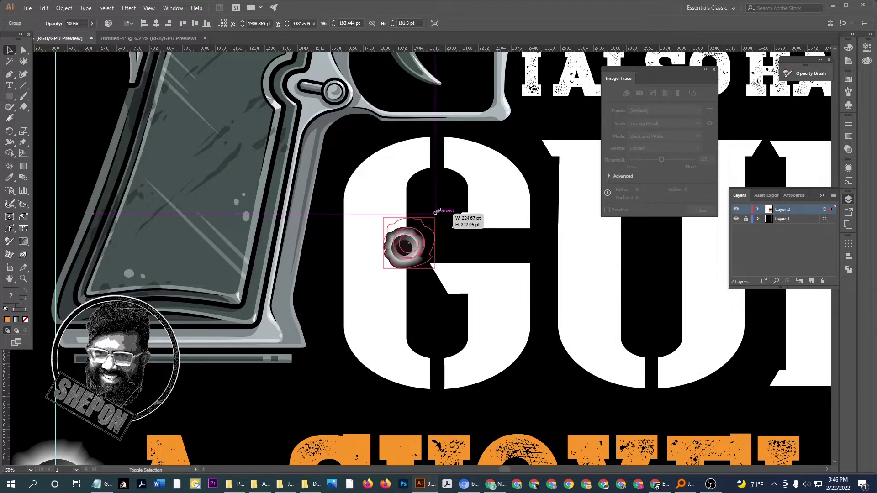
mouse_move(426, 227)
left_mouse_down()
mouse_move(441, 211)
mouse_move(416, 223)
left_mouse_up()
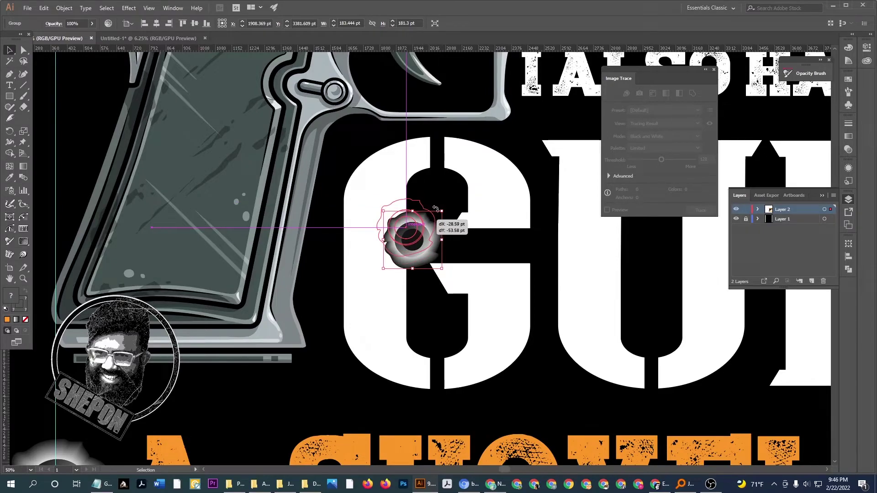
left_click(460, 261)
Alt-drag two more bullet hole copies onto the U and the N of GUN
key("ctrl+minus")
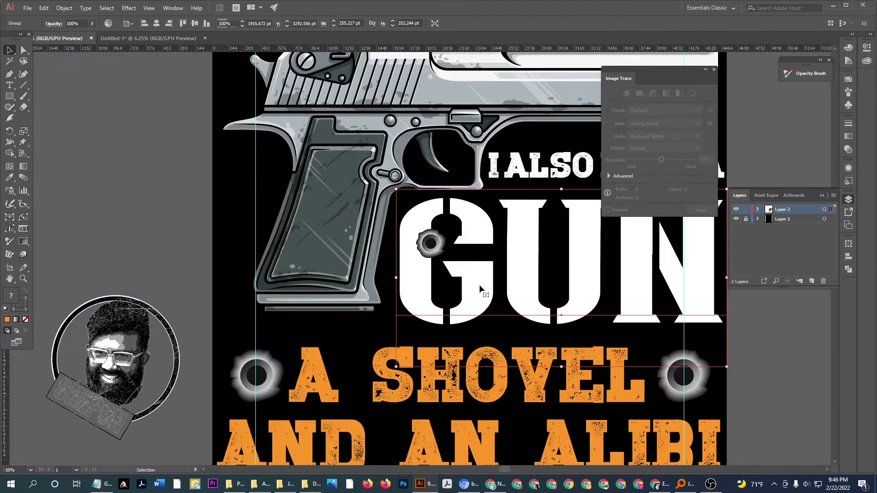
left_click_drag(479, 284, 403, 294)
key("ctrl+shift+a")
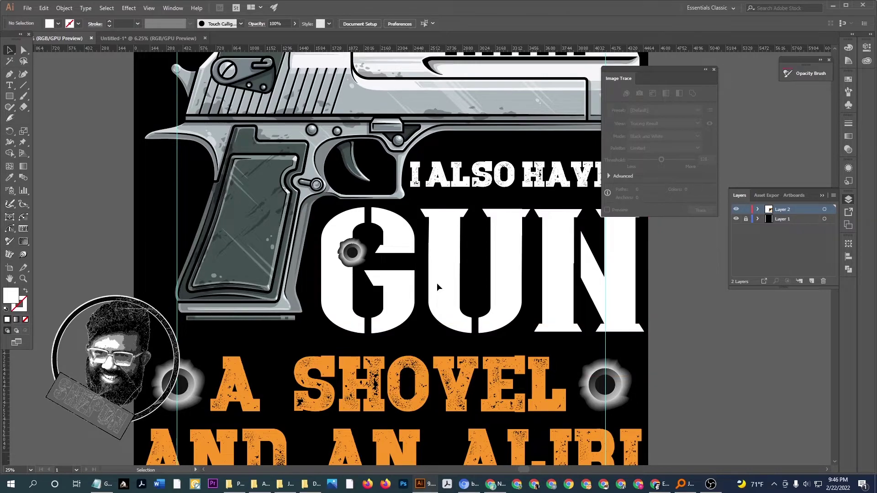
mouse_move(352, 254)
left_mouse_down()
mouse_move(450, 272)
mouse_move(462, 234)
left_mouse_up()
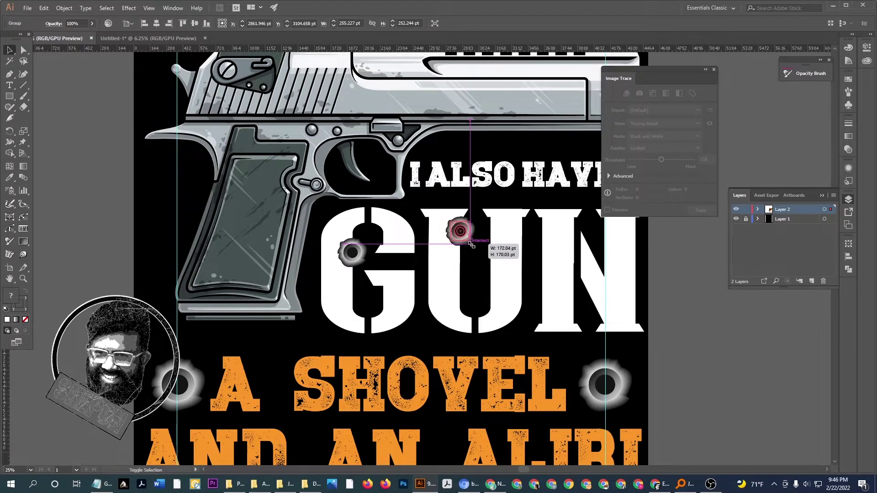
left_click(484, 272)
left_click_drag(430, 292, 379, 274)
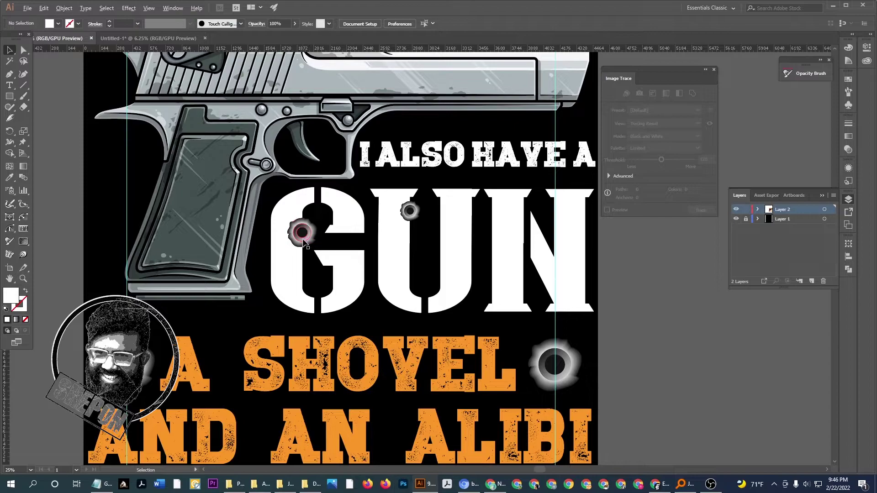
left_click_drag(310, 252, 496, 292)
left_click(618, 352)
scroll(617, 351, "down", 3)
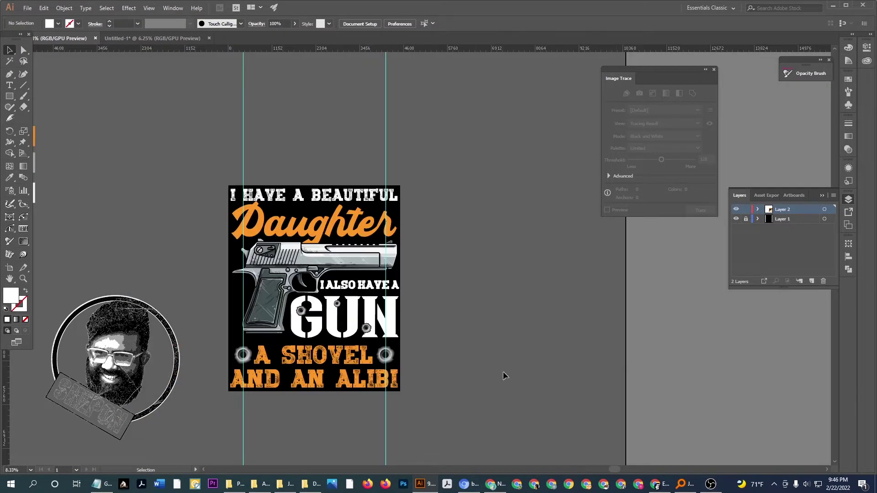
scroll(408, 322, "up", 1)
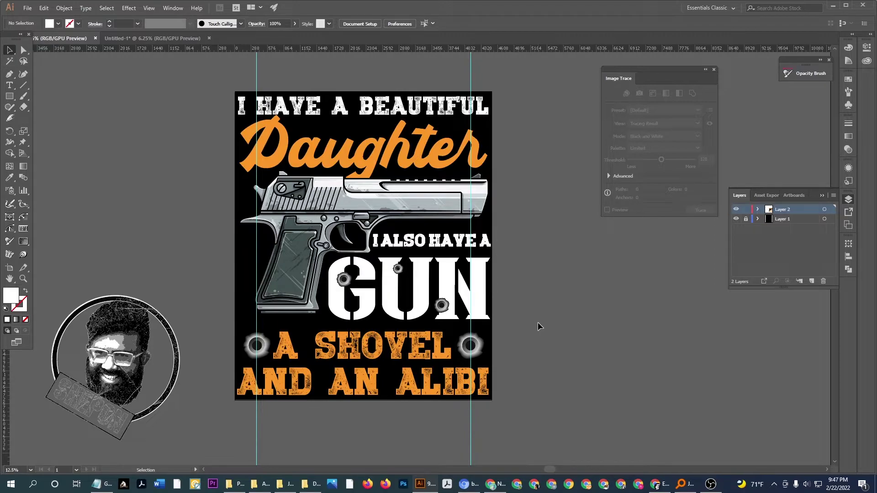
scroll(538, 324, "down", 1)
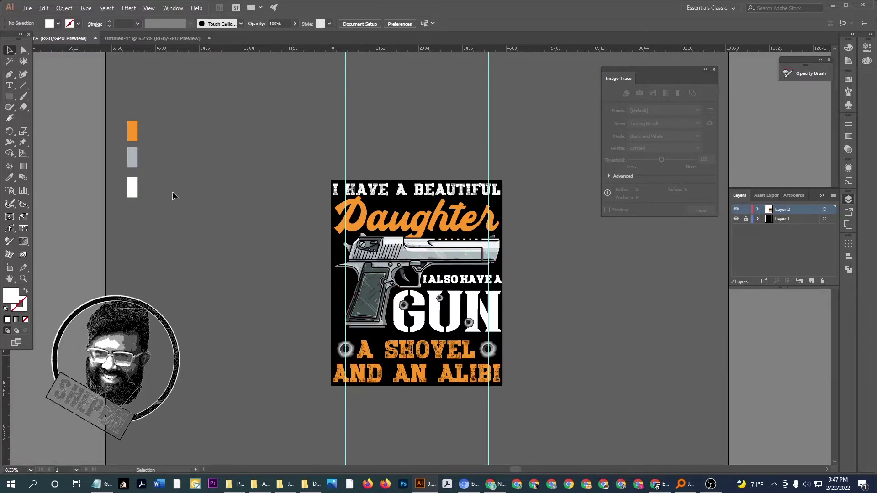
left_click_drag(176, 196, 91, 98)
key("Delete")
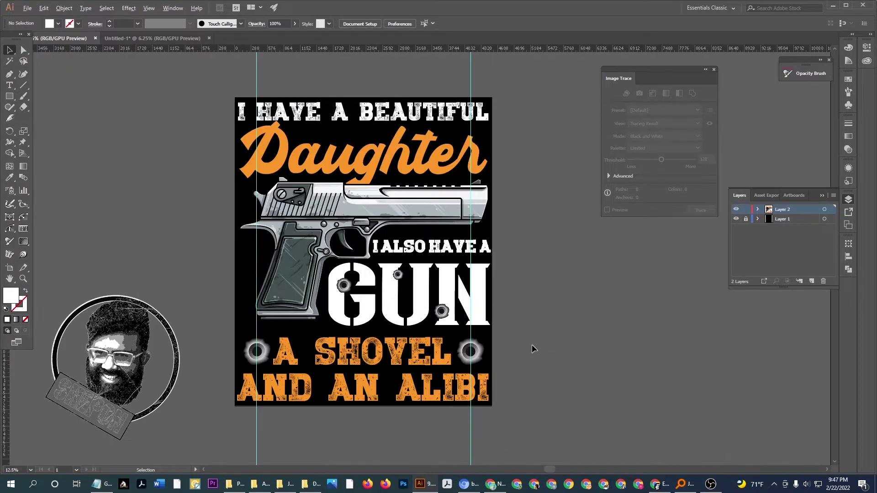
scroll(531, 344, "up", 1)
left_click_drag(560, 339, 530, 353)
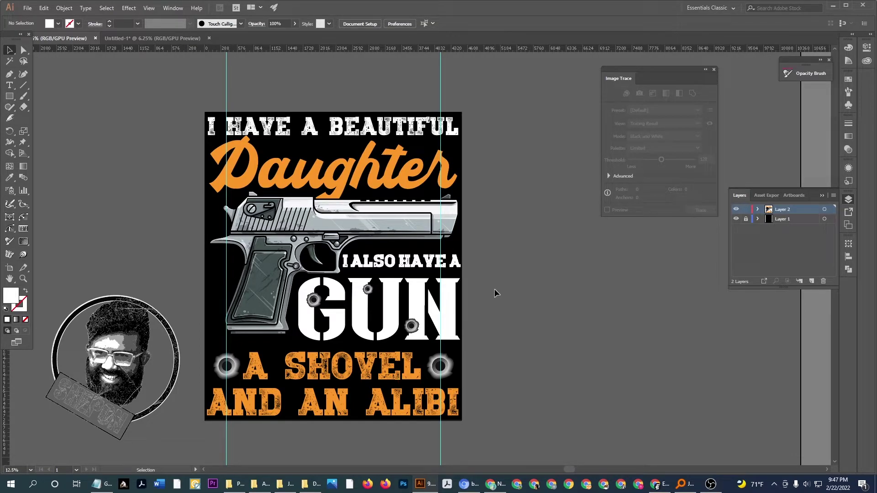
left_click(371, 182)
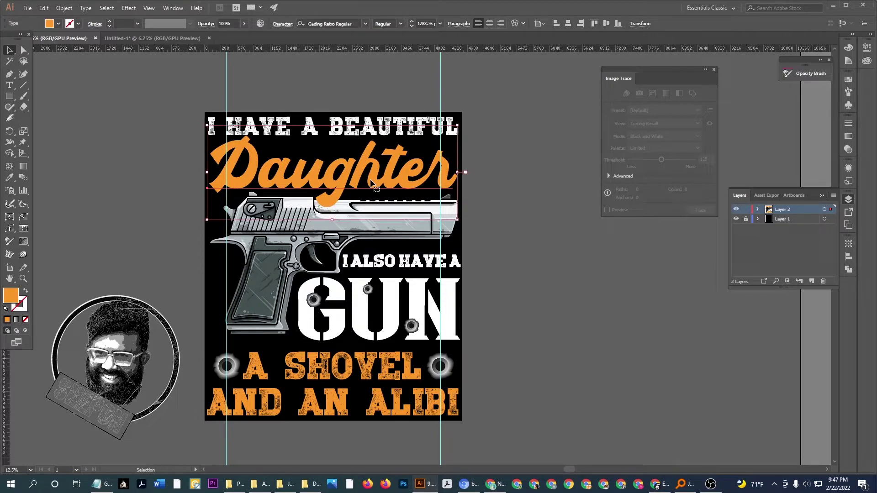
left_click(553, 255)
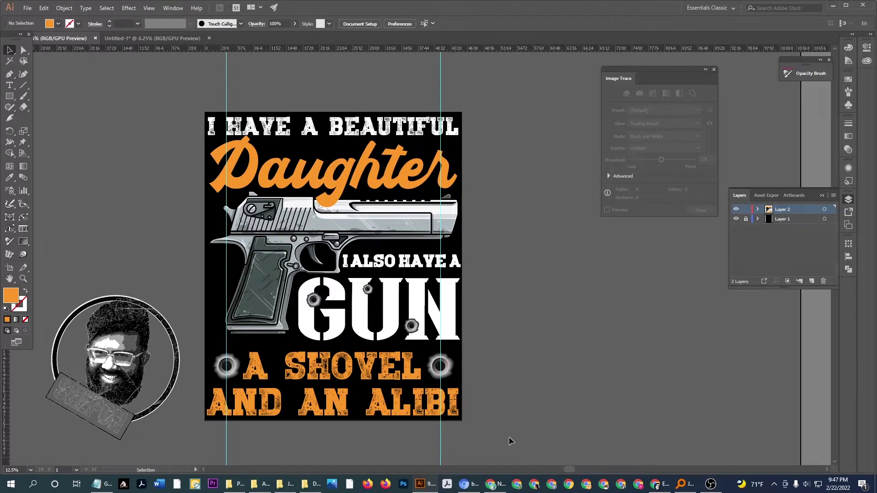
key("ctrl+a")
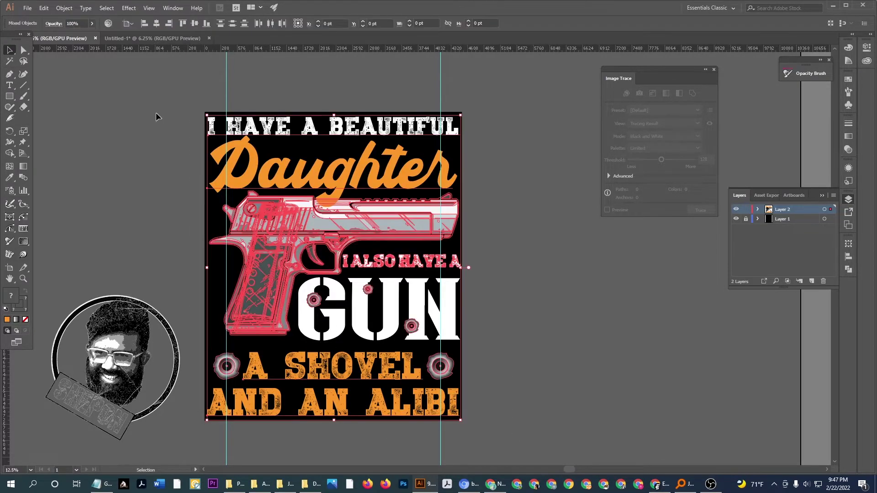
key("ctrl+shift+a")
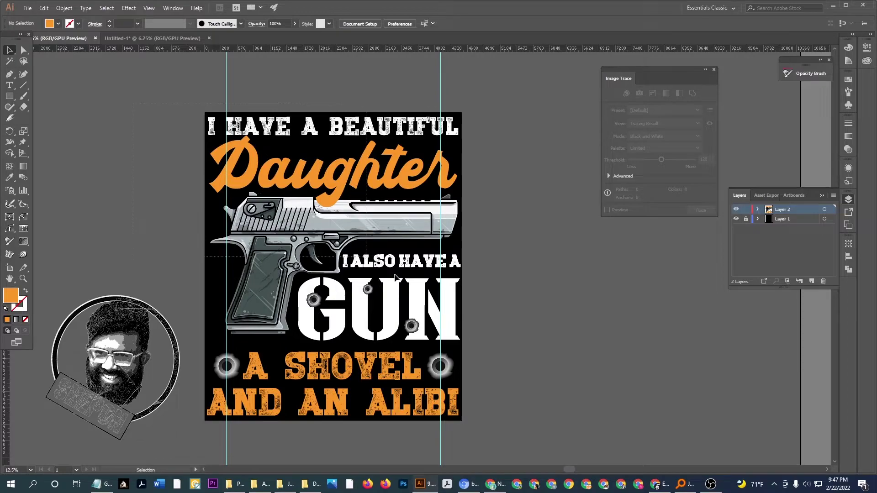
key("ctrl+a")
left_click(464, 413)
key("ctrl+a")
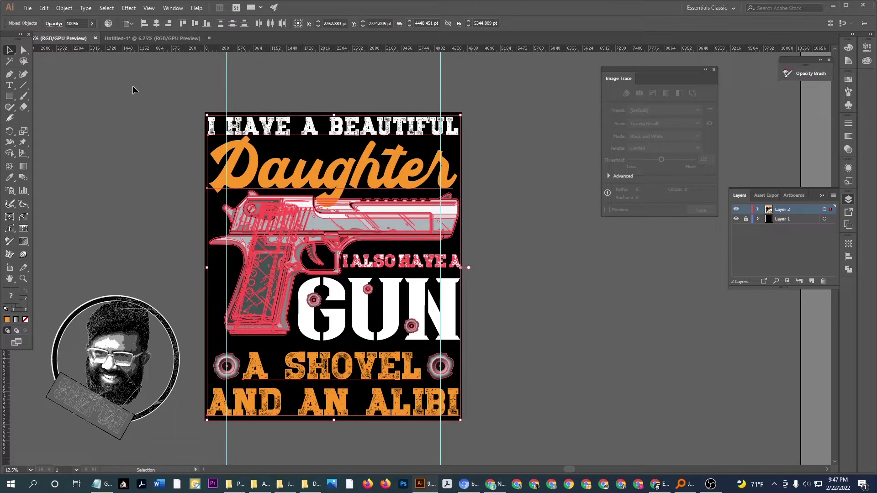
left_click(135, 91)
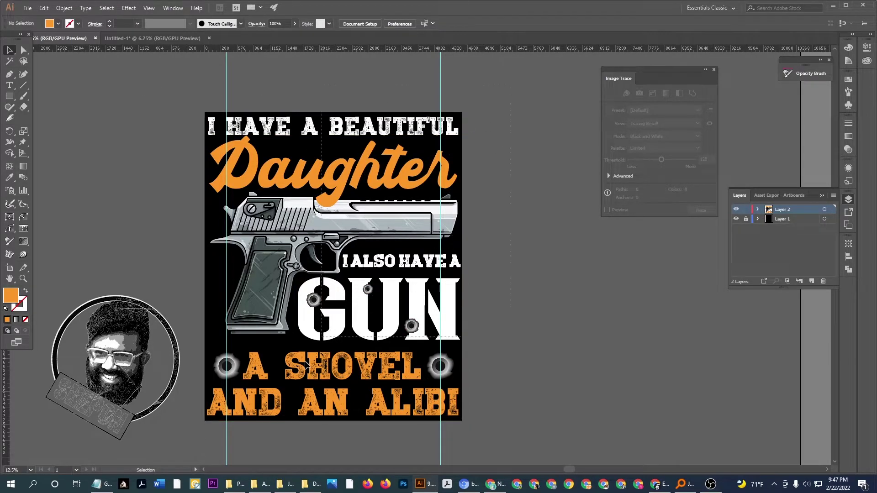
key("ctrl+a")
left_click(156, 325)
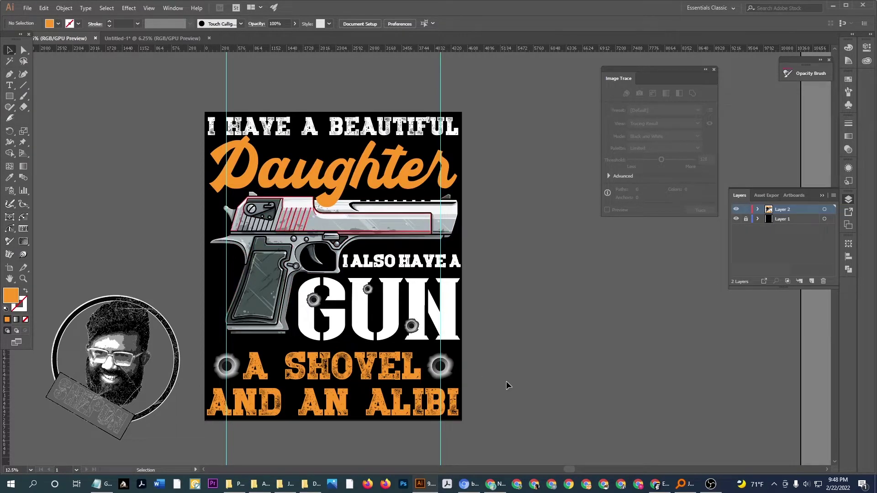
key("ctrl+a")
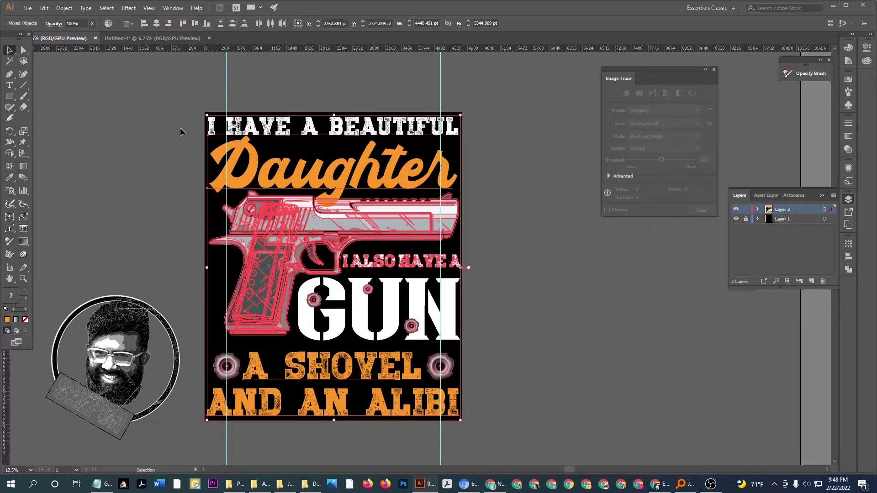
left_click(130, 136)
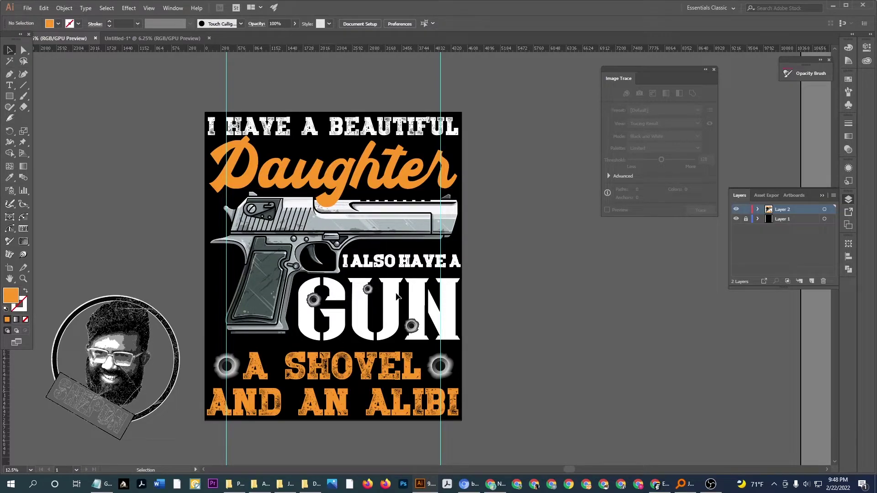
Copy the grunge texture from Untitled-1 into the shirt design and enlarge it over the artboard
left_click(151, 38)
mouse_move(365, 208)
left_mouse_down()
mouse_move(175, 138)
mouse_move(328, 237)
left_mouse_up()
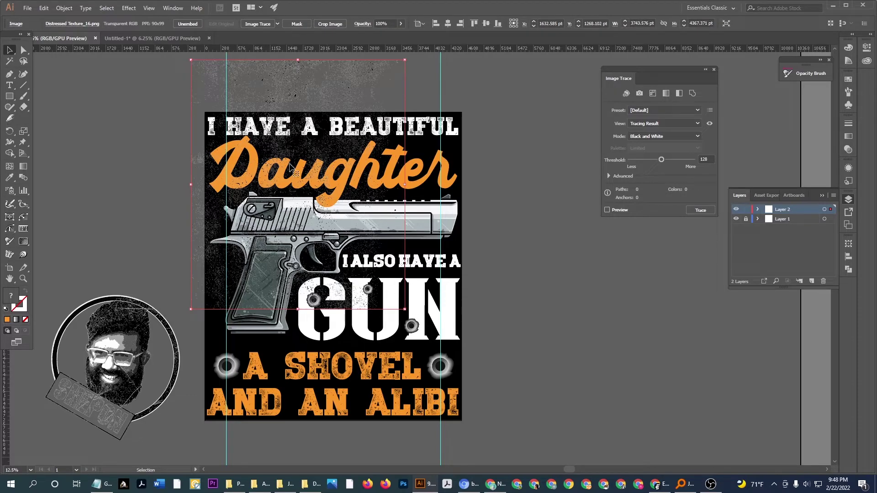
left_click_drag(315, 87, 332, 138)
left_click_drag(419, 364, 461, 420)
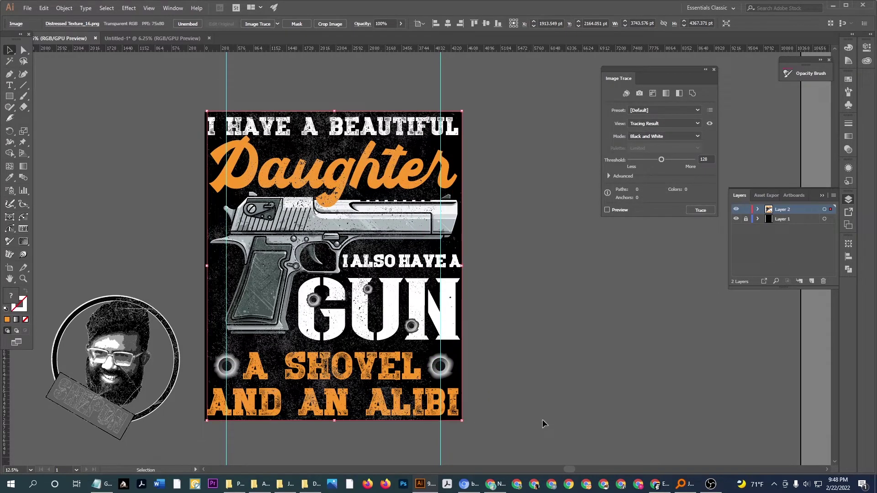
left_click(544, 418)
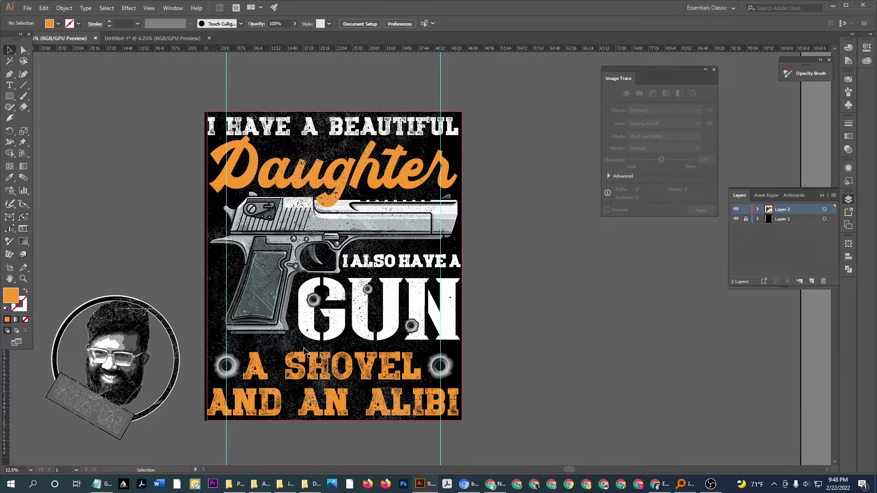
Stretch the texture wider, then move it off to the left of the artboard
left_click(290, 349)
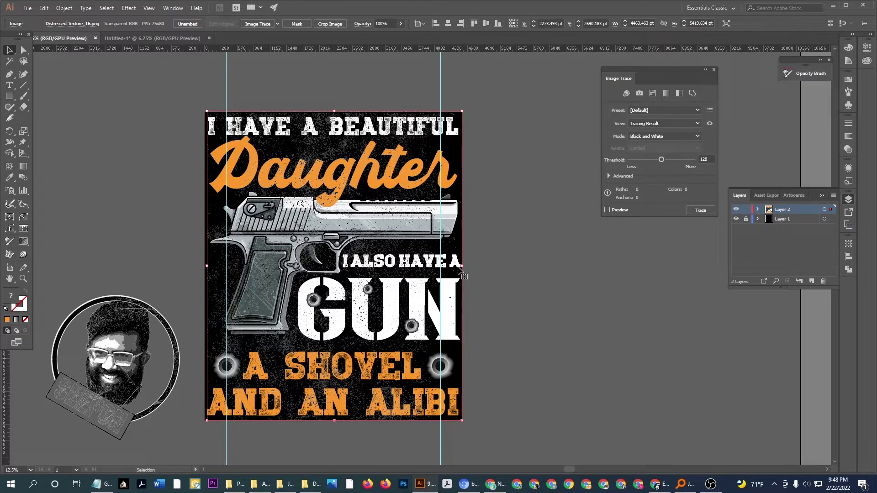
left_click_drag(461, 265, 511, 274)
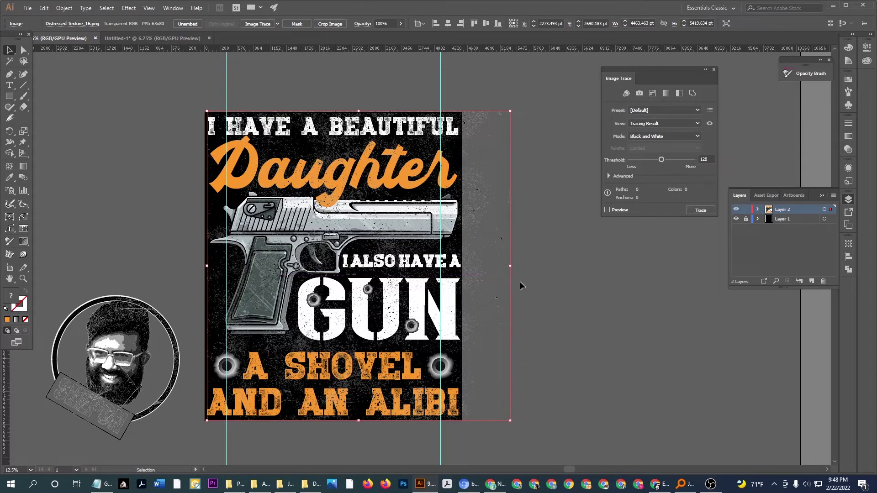
left_click_drag(485, 231, 463, 231)
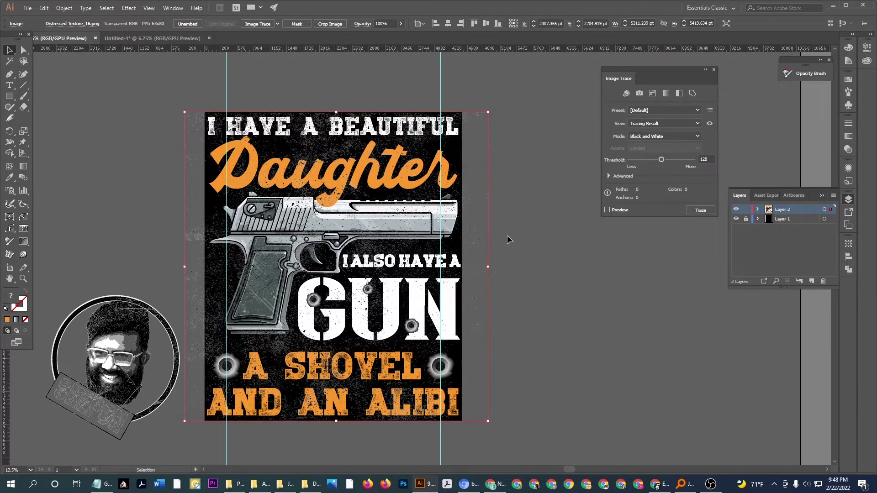
key("ctrl+minus")
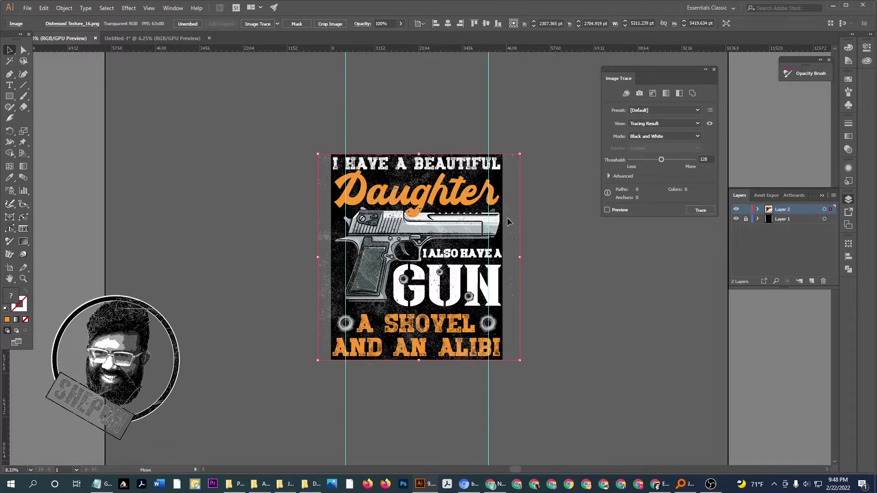
left_click_drag(505, 213, 315, 214)
left_click(539, 279)
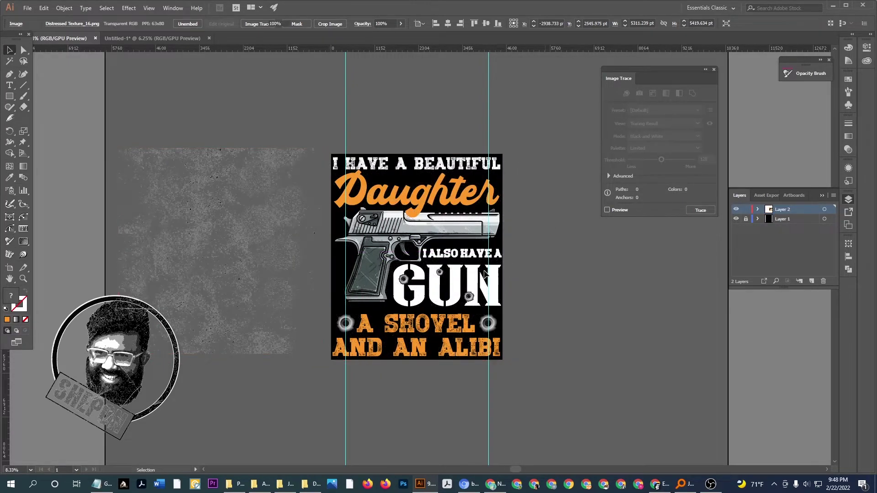
scroll(441, 256, "up", 1)
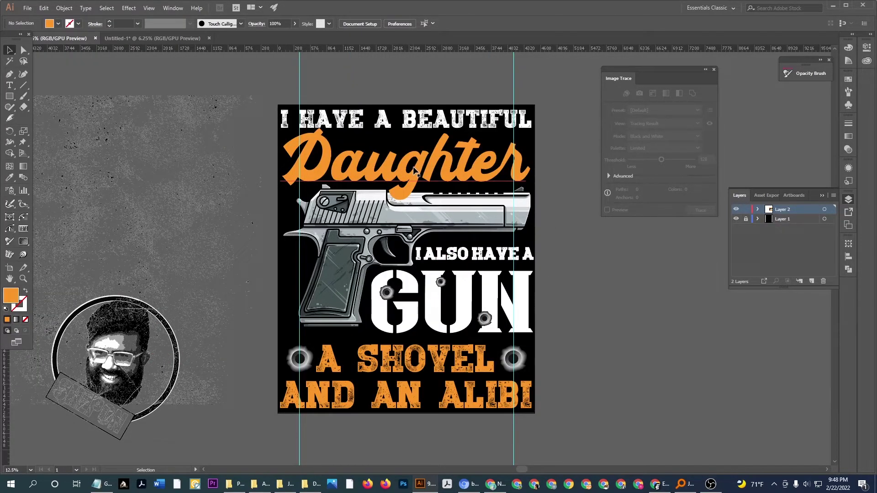
Group the gun, bullet holes and text together with Ctrl+G
key("a")
left_click_drag(335, 76, 529, 427)
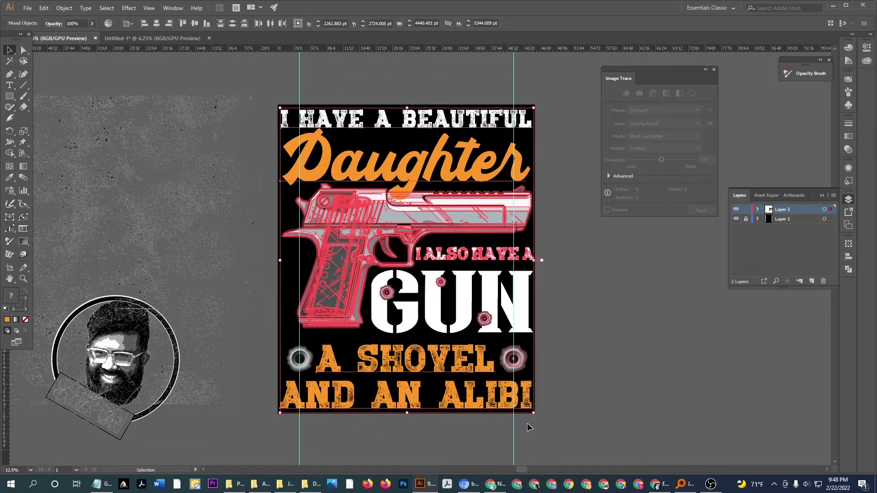
key("ctrl")
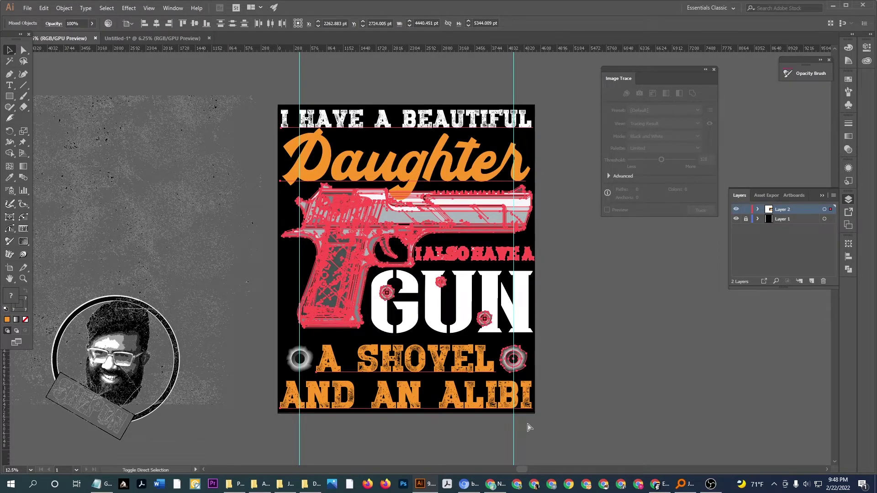
key("ctrl+g")
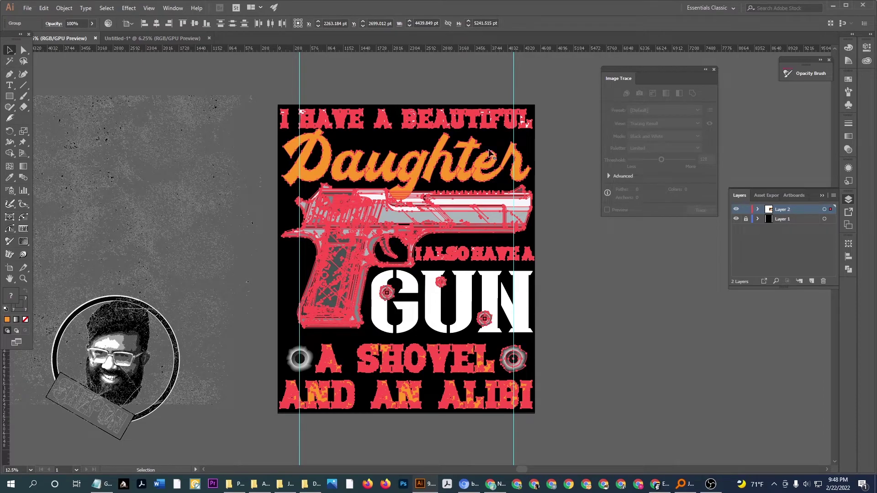
left_click(598, 288)
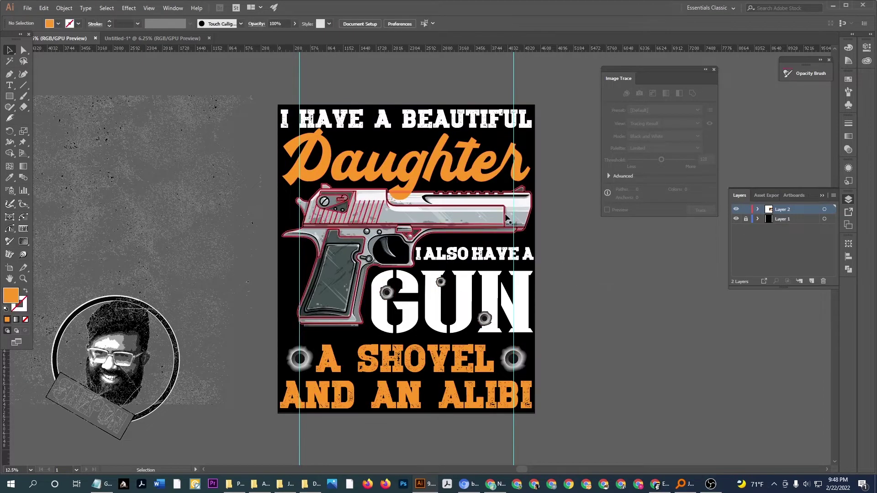
Select the heading and gun group and try moving the heading on its own inside it
left_click(423, 169)
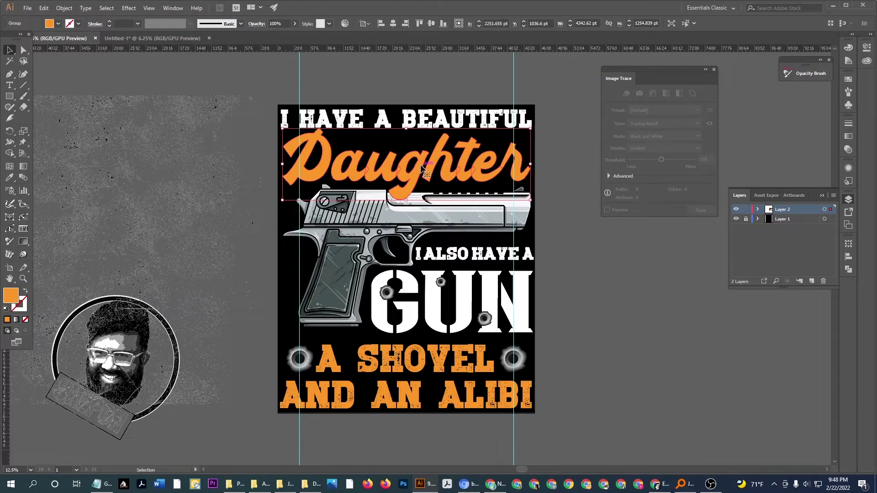
left_click(426, 125)
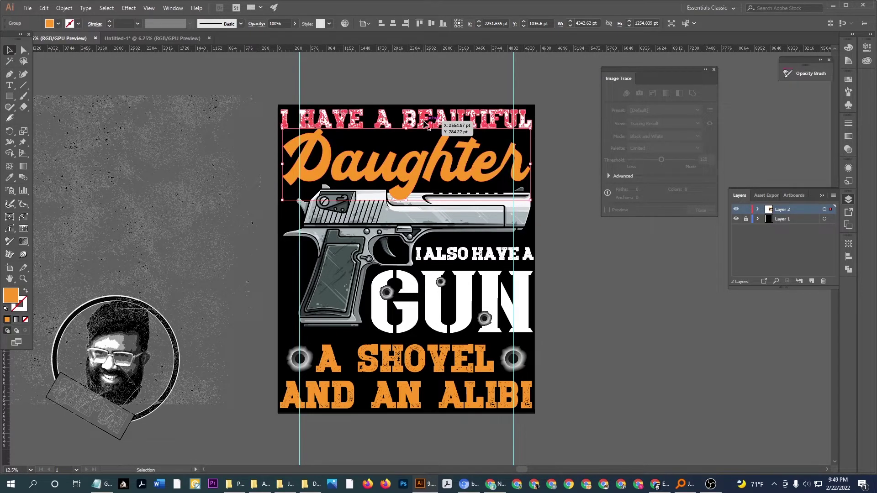
left_click(389, 218, "shift")
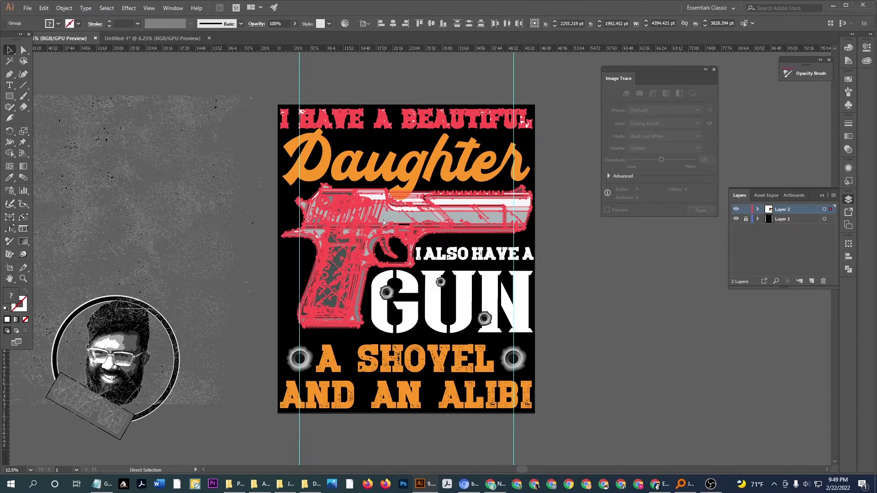
left_click(622, 268)
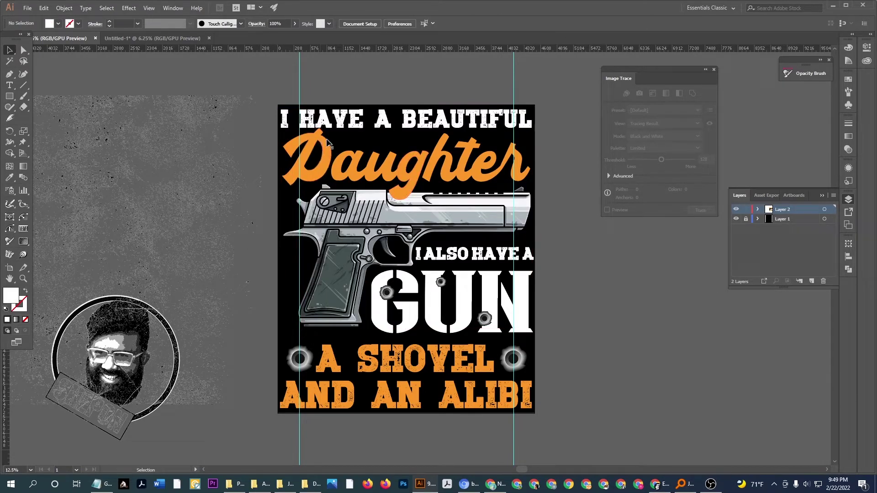
scroll(342, 129, "up", 1)
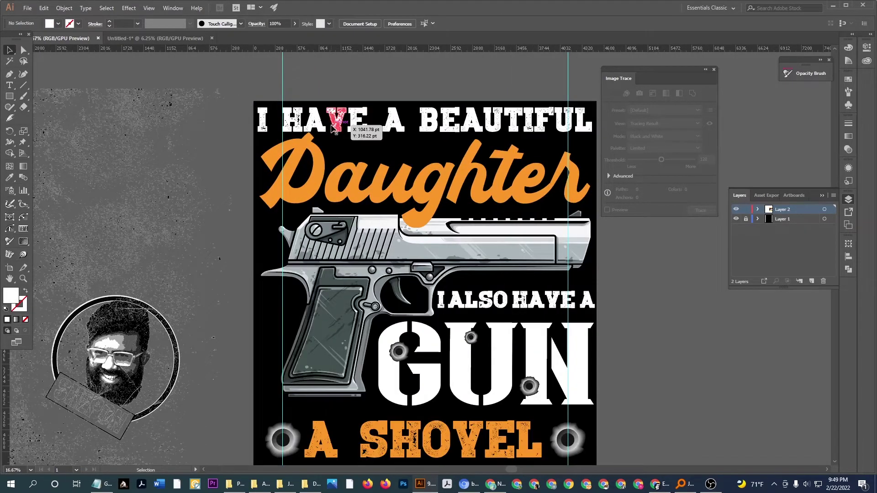
left_click(335, 128)
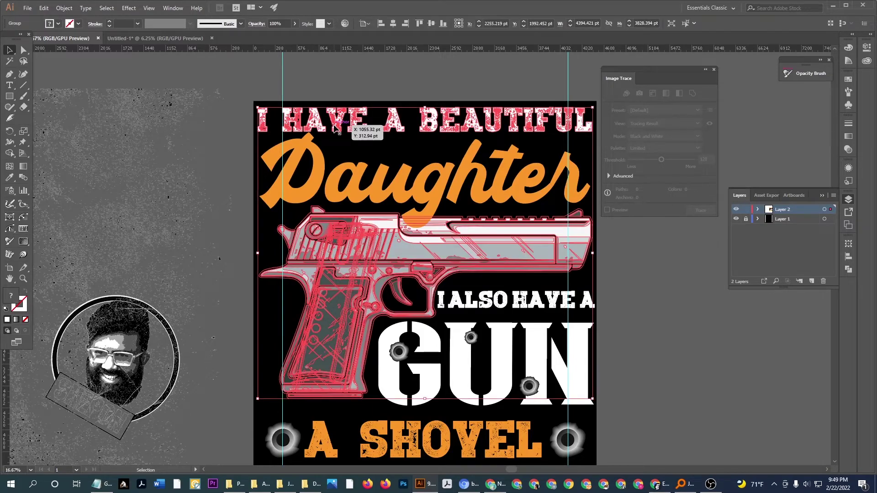
double_click(335, 128)
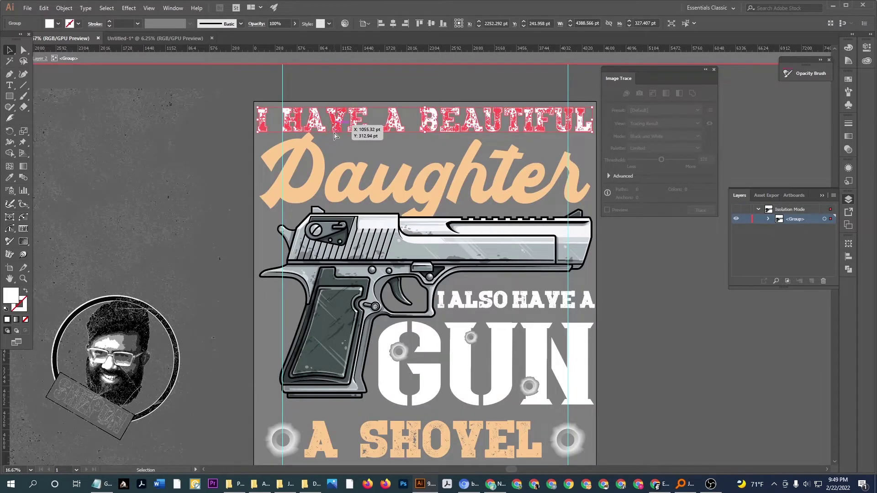
mouse_move(335, 128)
left_mouse_down()
mouse_move(344, 107)
mouse_move(344, 129)
left_mouse_up()
Enter the heading and gun group again and nudge the heading up three steps
key("Escape")
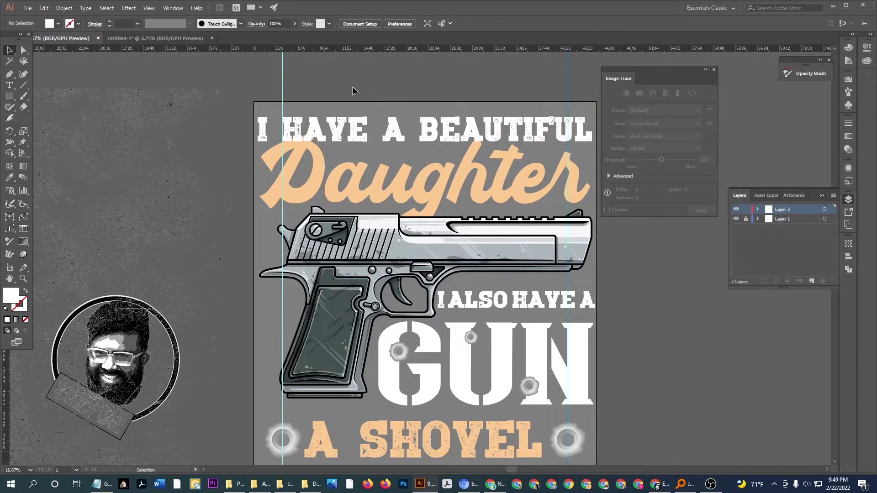
left_click(345, 130)
double_click(345, 130)
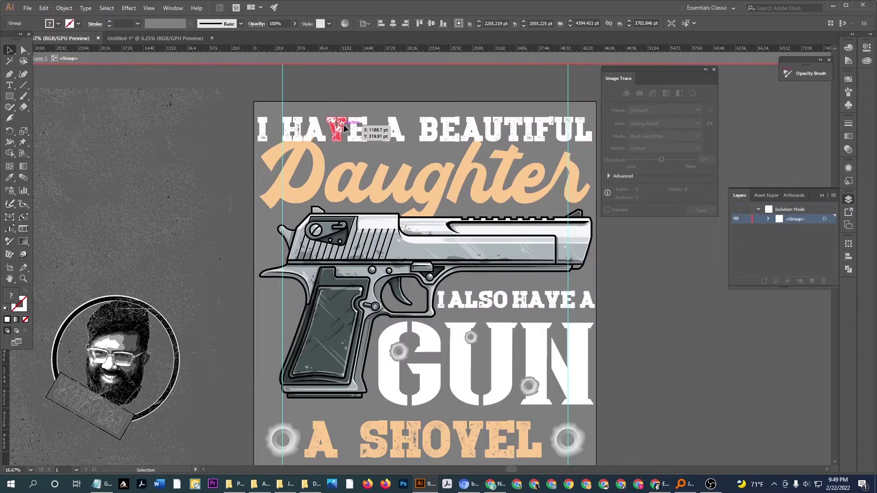
key("Up")
key("Up")
key("Up")
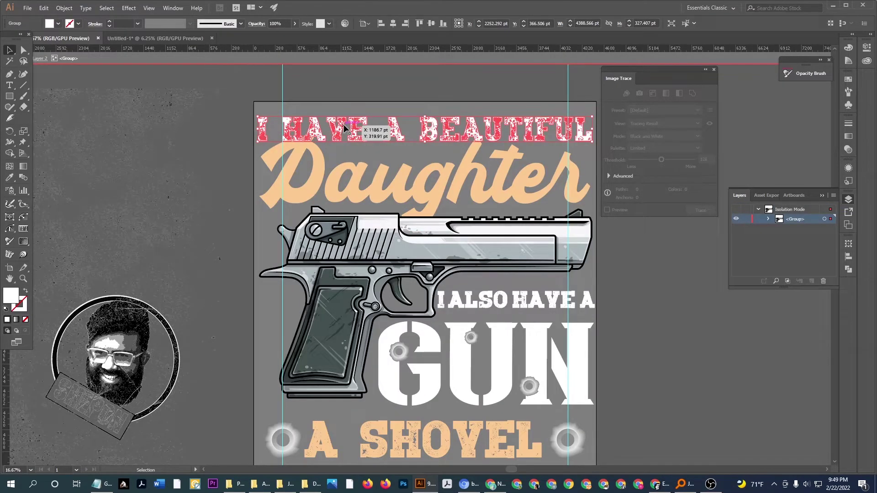
key("Up")
key("Up")
key("Up")
key("Up")
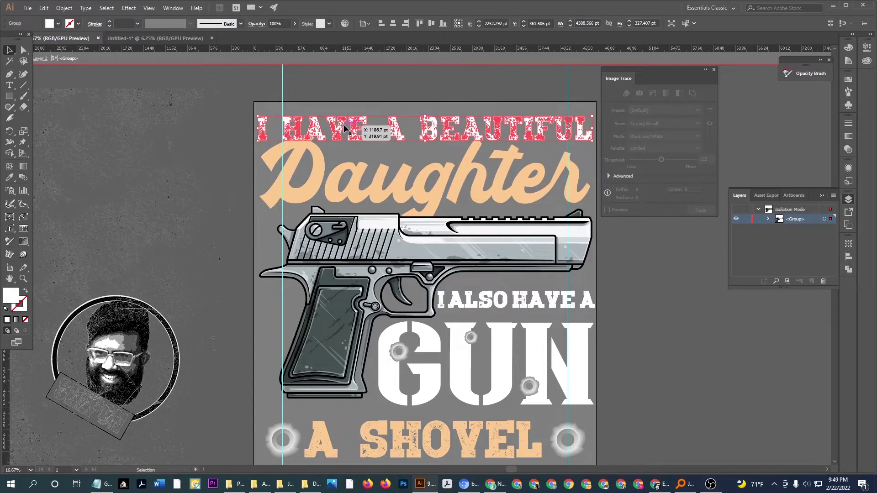
key("Up")
key("Up")
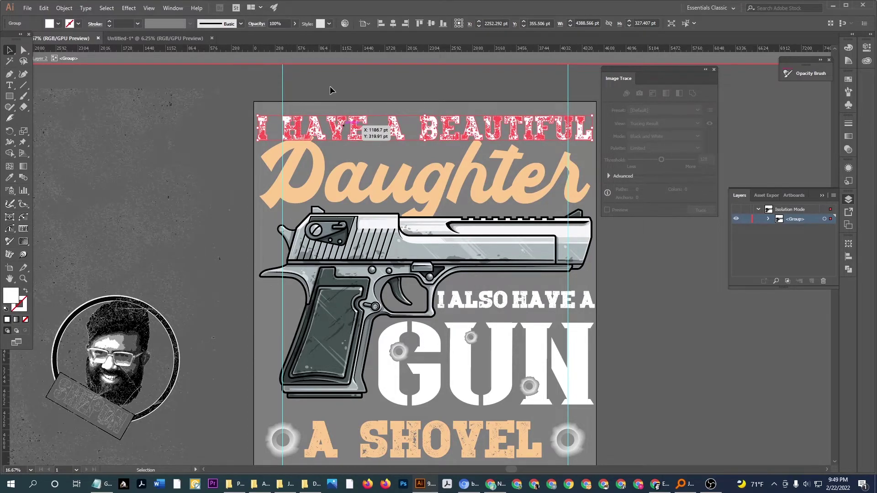
double_click(330, 85)
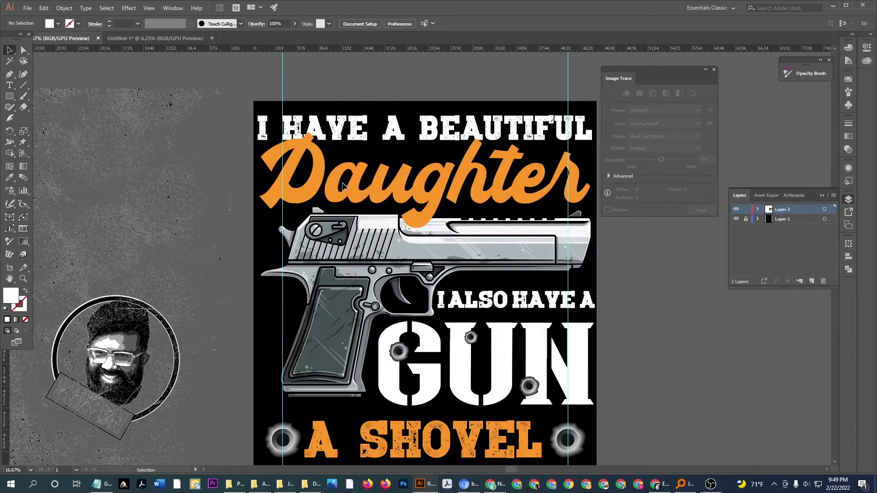
Nudge the whole heading-and-pistol group up three arrow steps
left_click(357, 187)
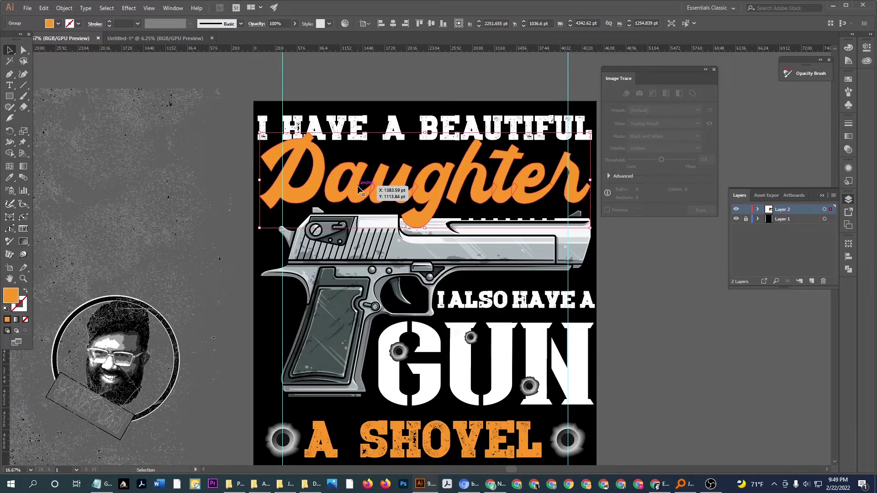
left_click(347, 123)
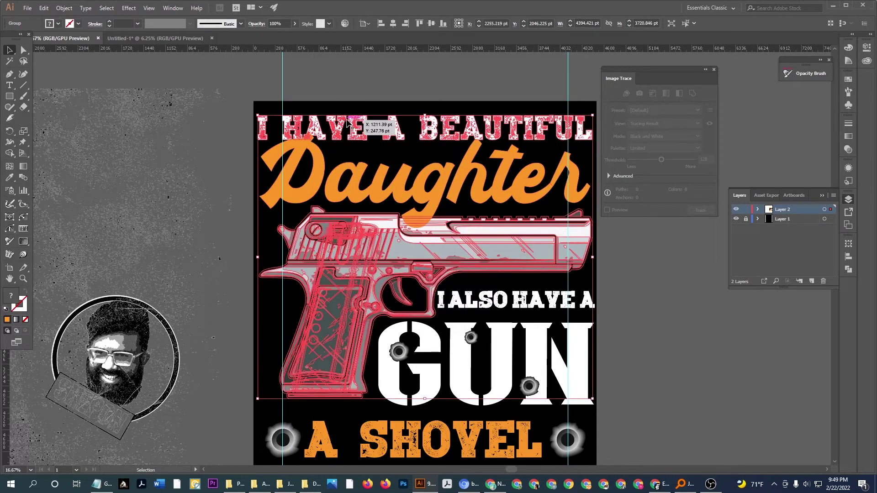
key("Up")
key("Up")
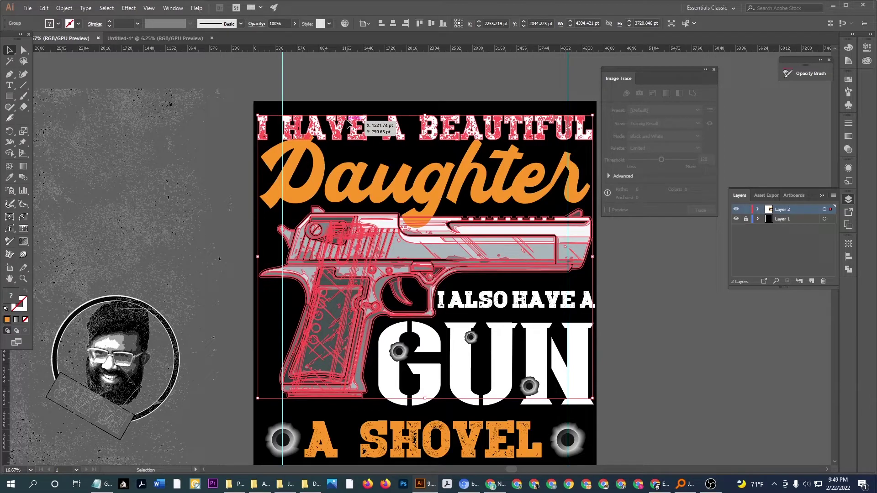
key("Up")
key("Up")
key("Up")
key("Up")
key("Up")
key("Up")
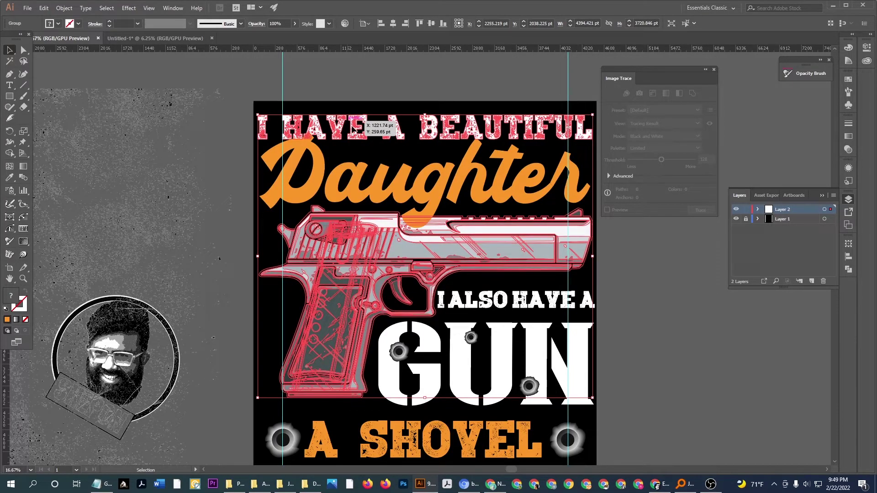
key("Up")
key("Up")
key("Up")
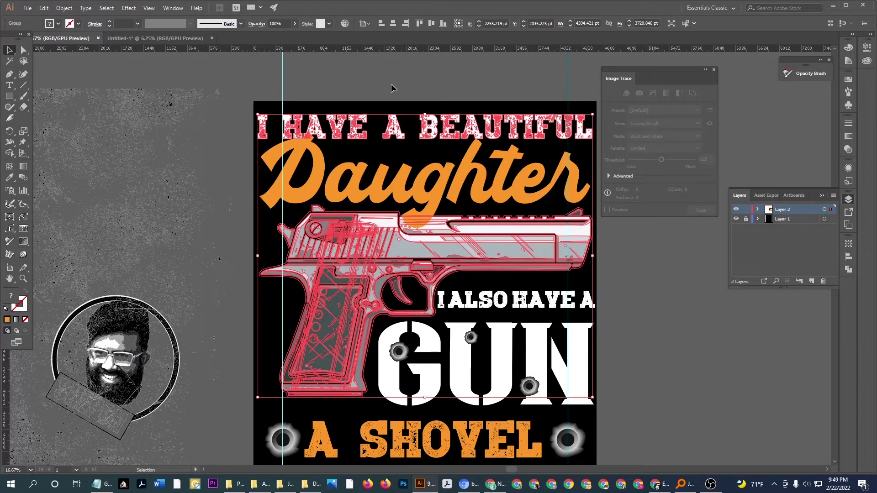
left_click(391, 83)
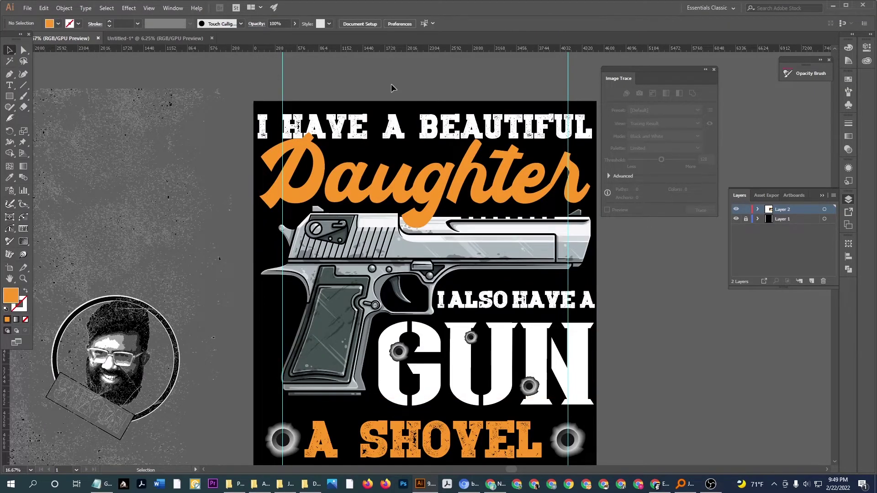
left_click(396, 182)
Offset the Daughter lettering with a 28 pt path using round joins
left_click(64, 8)
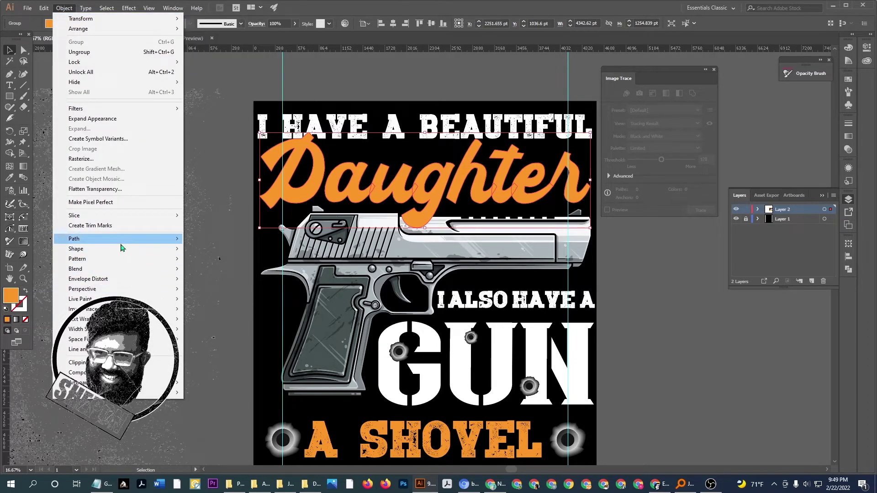
mouse_move(74, 238)
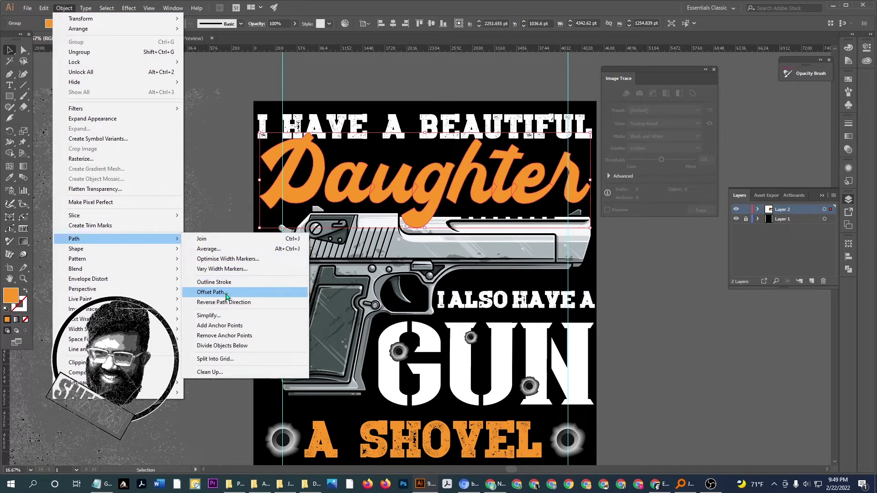
left_click(227, 297)
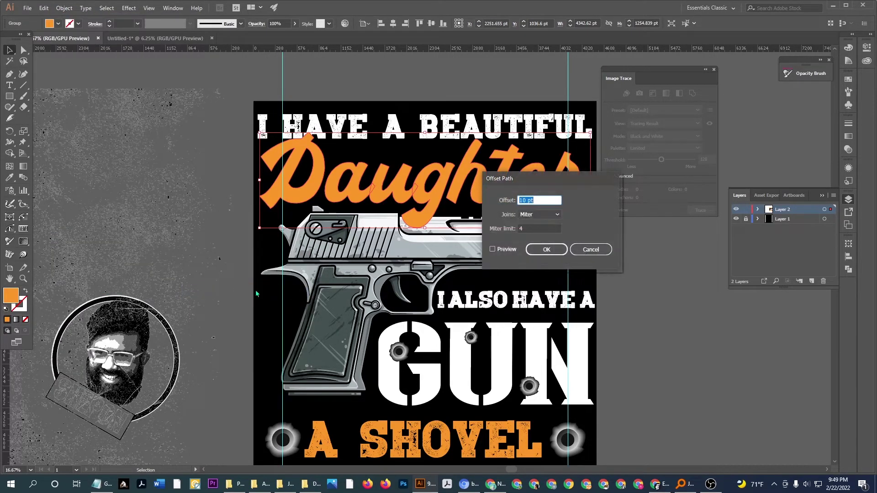
left_click(493, 249)
left_click(539, 214)
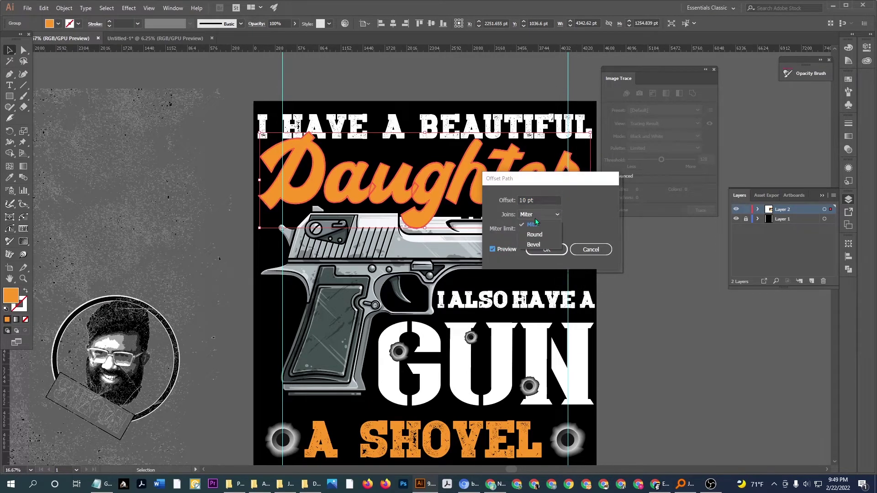
left_click(539, 230)
left_click(542, 202)
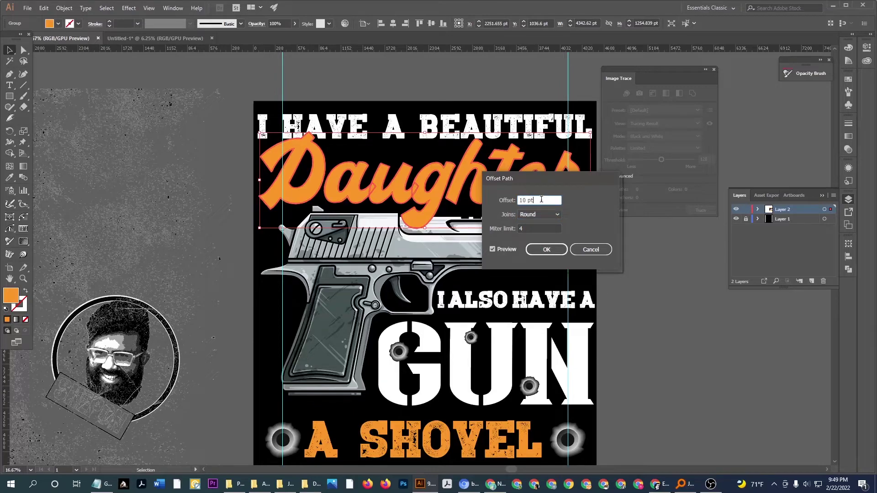
key("Up")
key("Up")
key("Up")
key("Up")
key("Up")
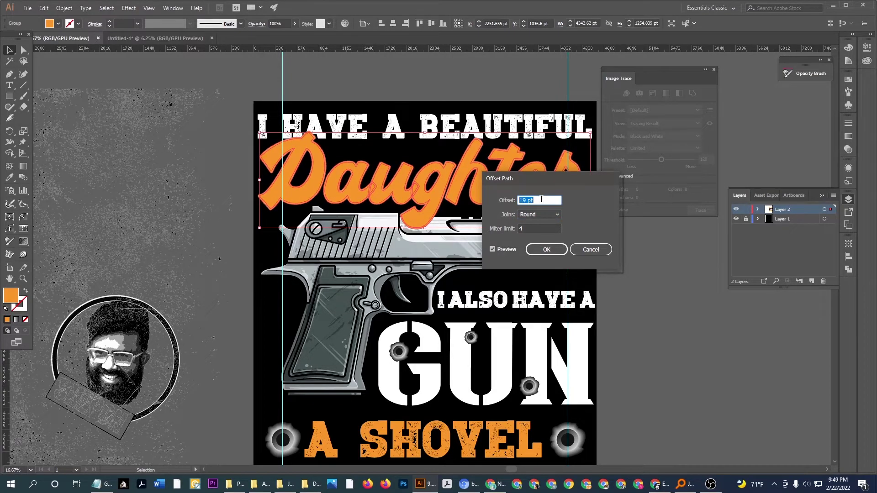
key("Up")
key("Up")
key("Up")
key("Up")
key("Up")
key("Up")
key("Up")
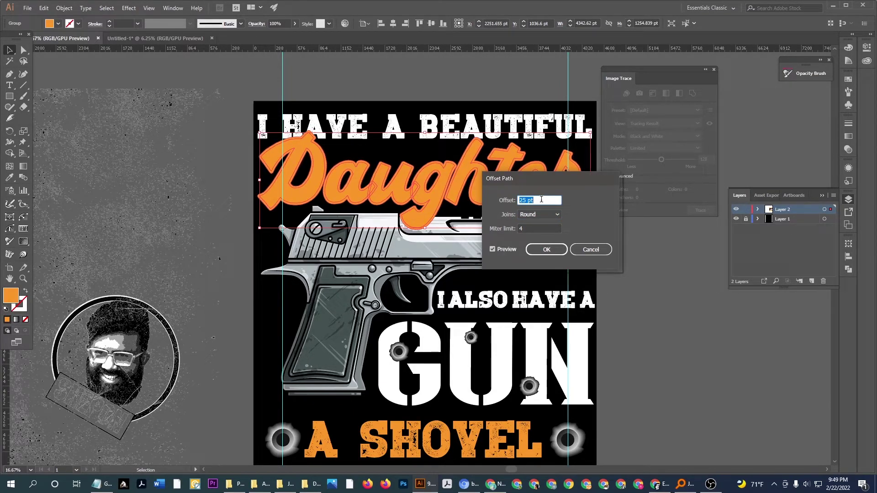
key("Up")
key("Up")
key("Up")
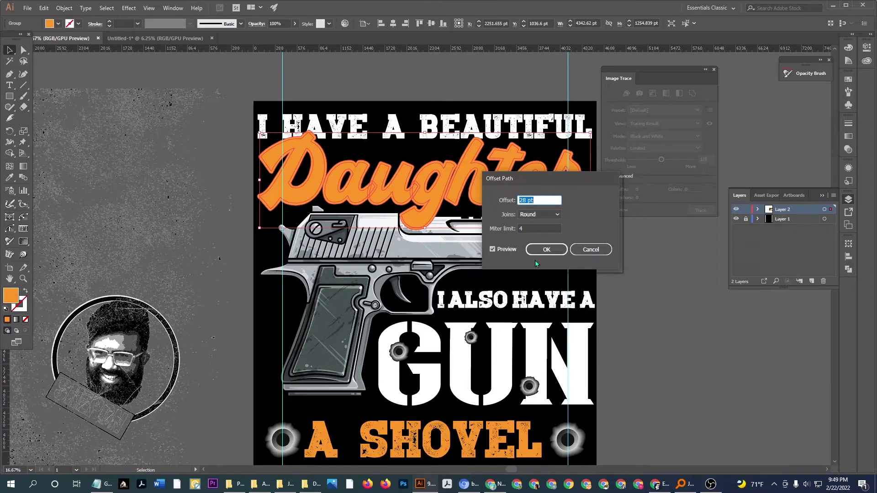
left_click(544, 249)
Unite the offset shapes into one black-filled outline and cut it
left_click(848, 270)
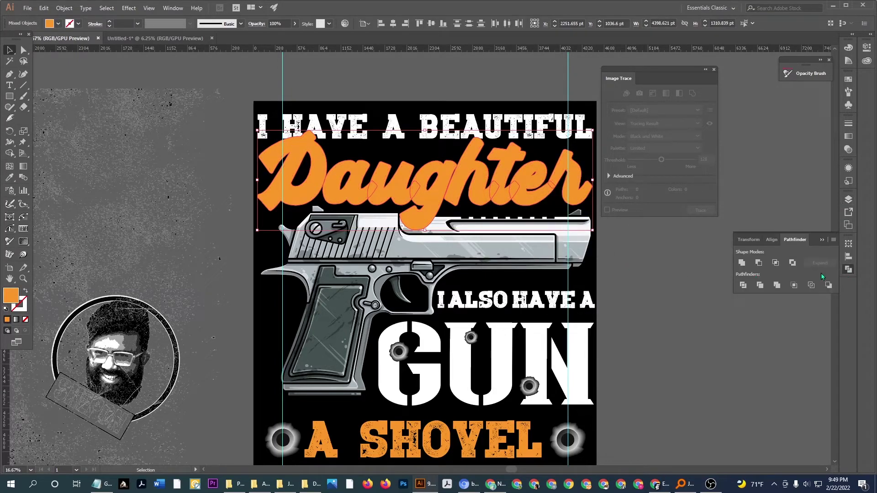
left_click(742, 263)
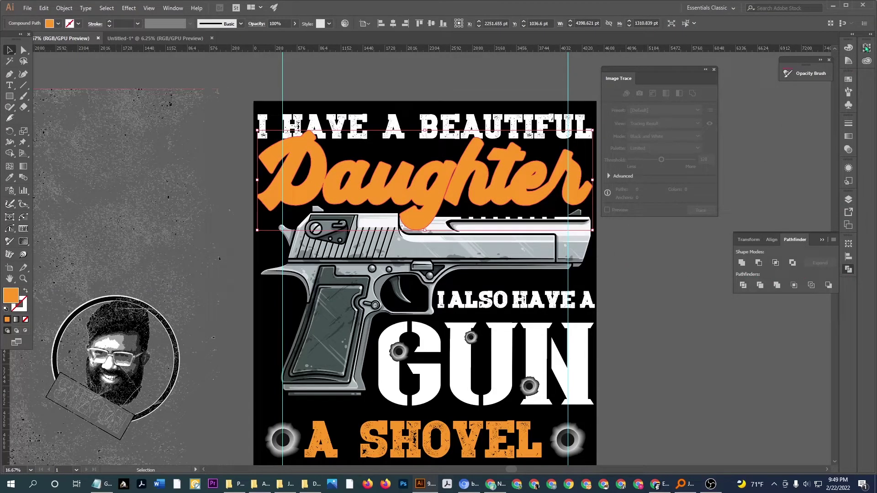
left_click(849, 48)
left_click(742, 58)
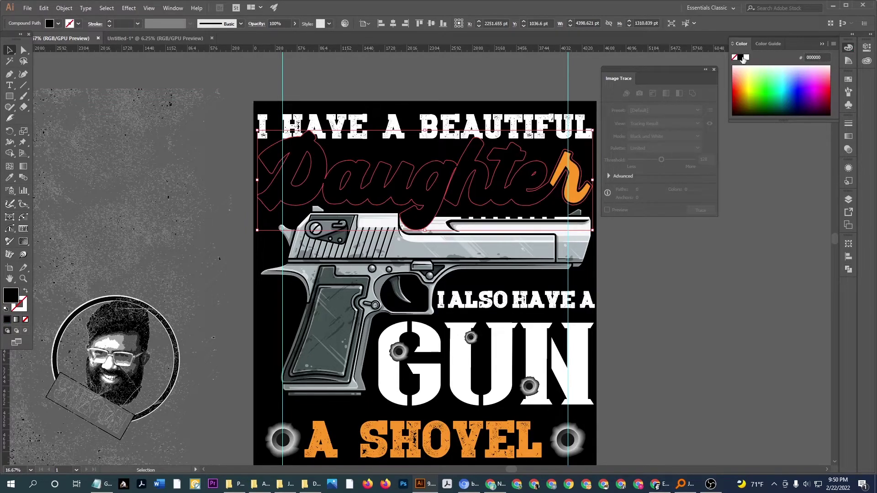
key("ctrl+z")
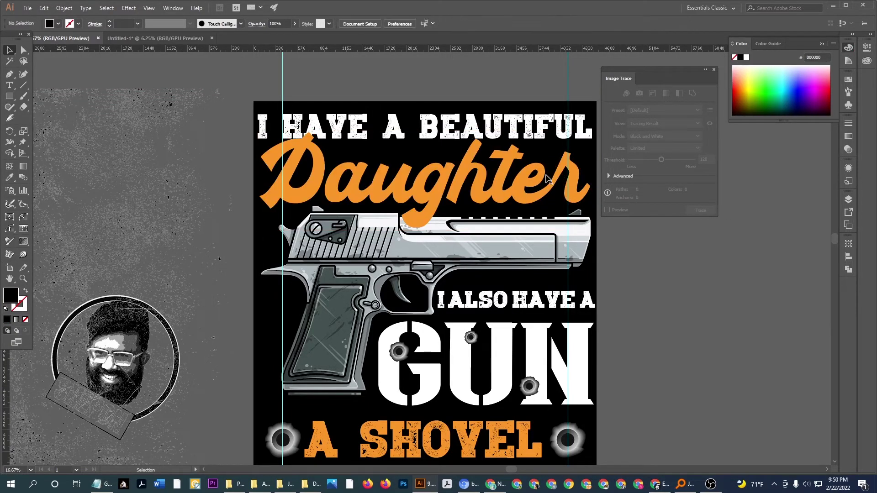
Make an opacity mask on the pistol group holding the Daughter outline, with Clip unchecked
left_click(552, 130)
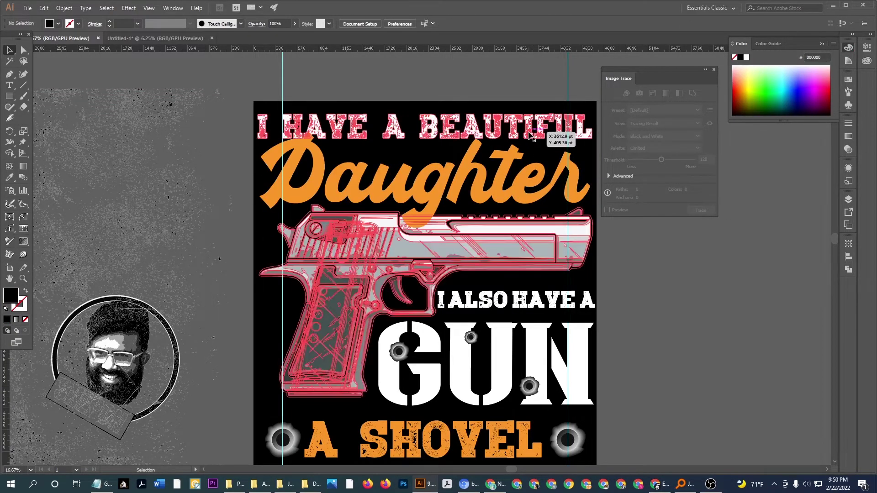
left_click(848, 150)
left_click(785, 158)
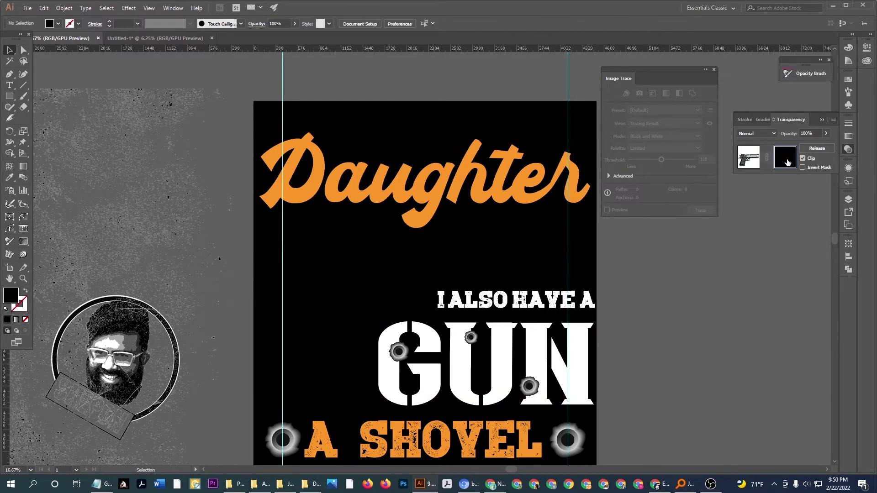
left_click(787, 162)
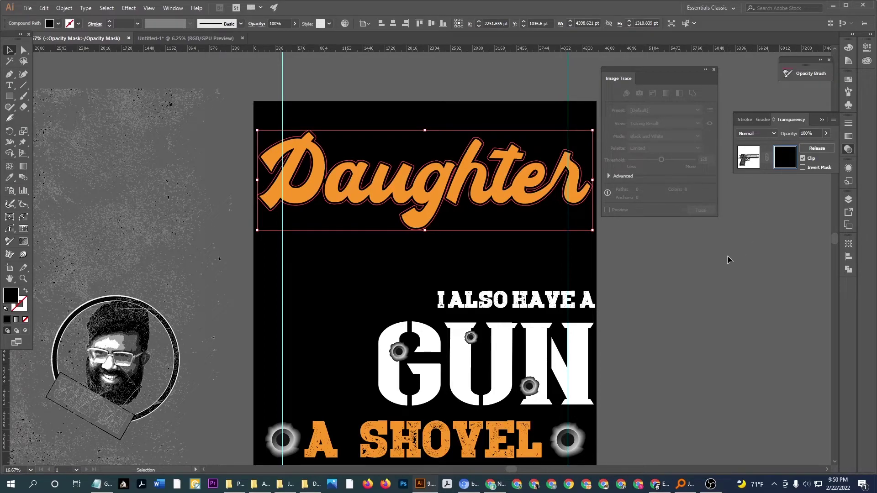
left_click(782, 218)
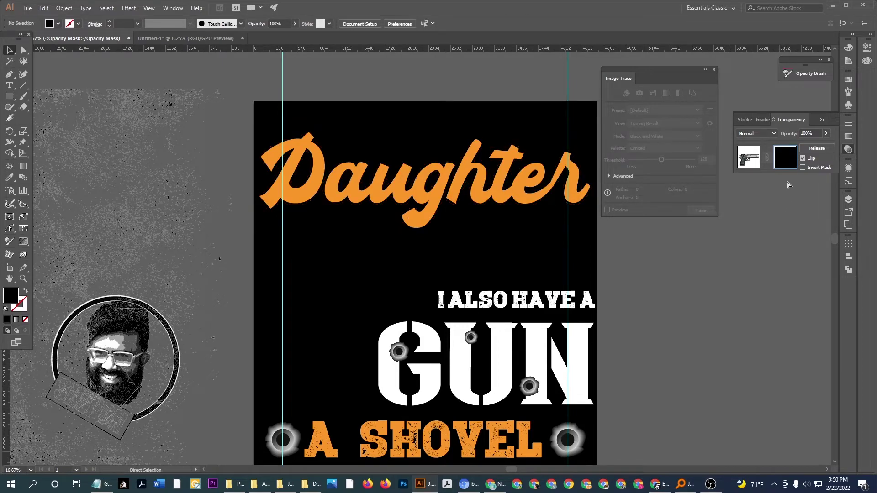
left_click(803, 158)
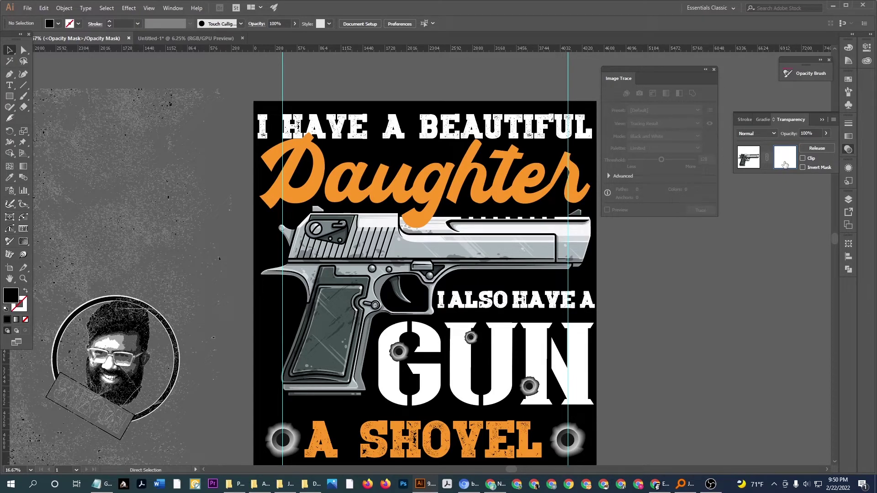
left_click(785, 164)
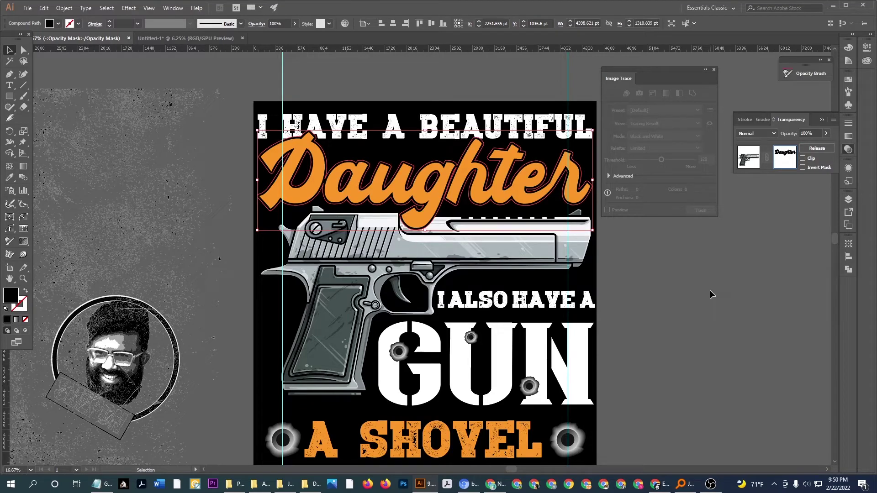
left_click(752, 164)
Zoom in to inspect the gap under Daughter, then zoom back out
left_click(702, 277)
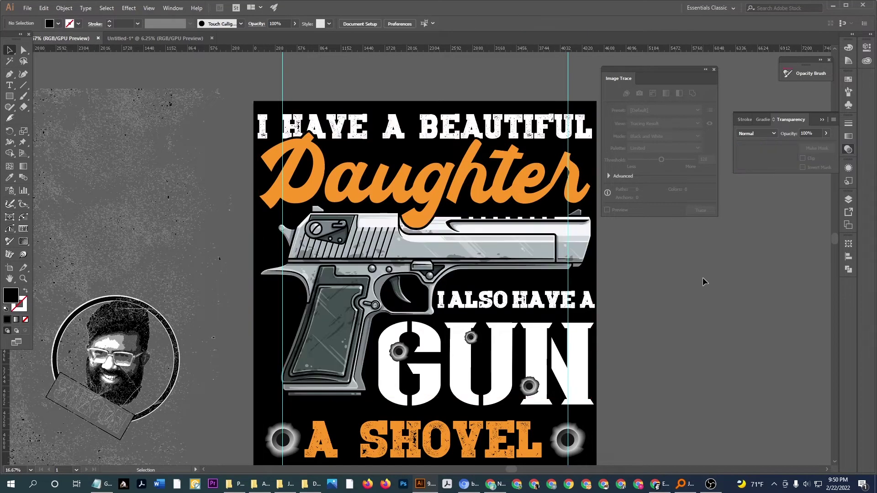
scroll(430, 211, "up", 3)
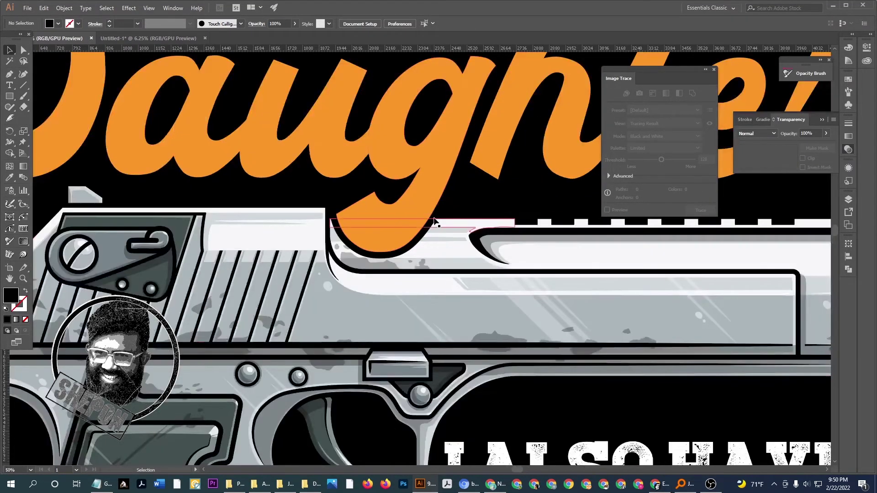
scroll(340, 204, "down", 1)
scroll(339, 204, "down", 1)
scroll(339, 204, "down", 2)
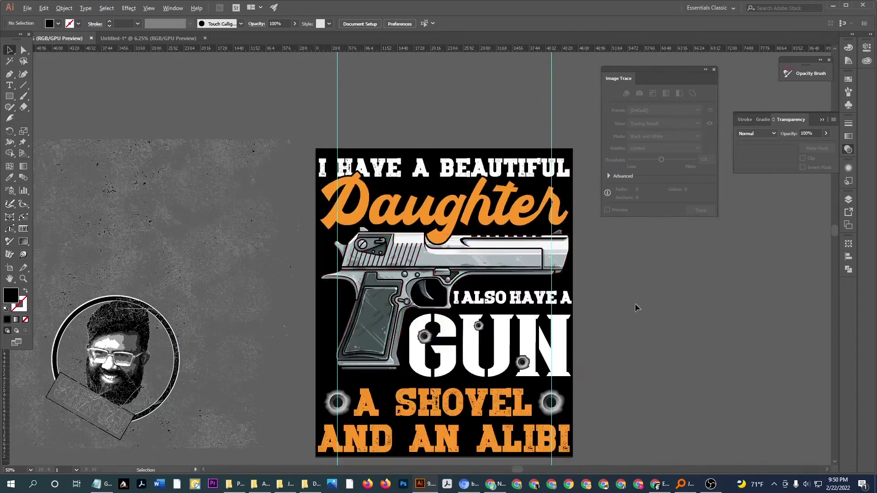
Pan the whole poster into view alongside the grunge texture
left_click_drag(664, 327, 595, 307)
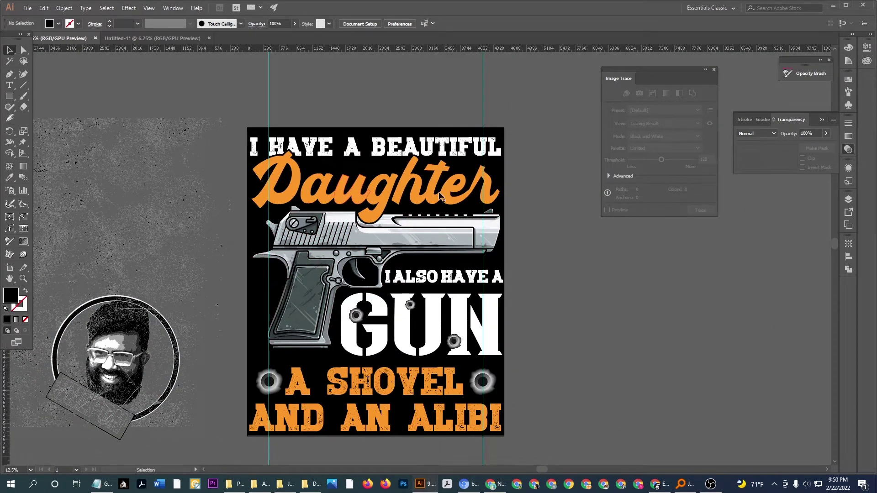
left_click_drag(566, 348, 551, 329)
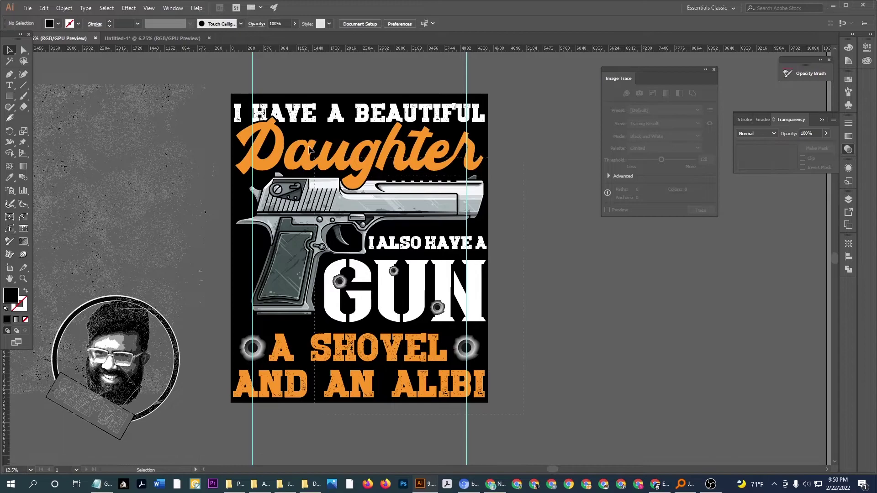
left_click_drag(238, 90, 271, 134)
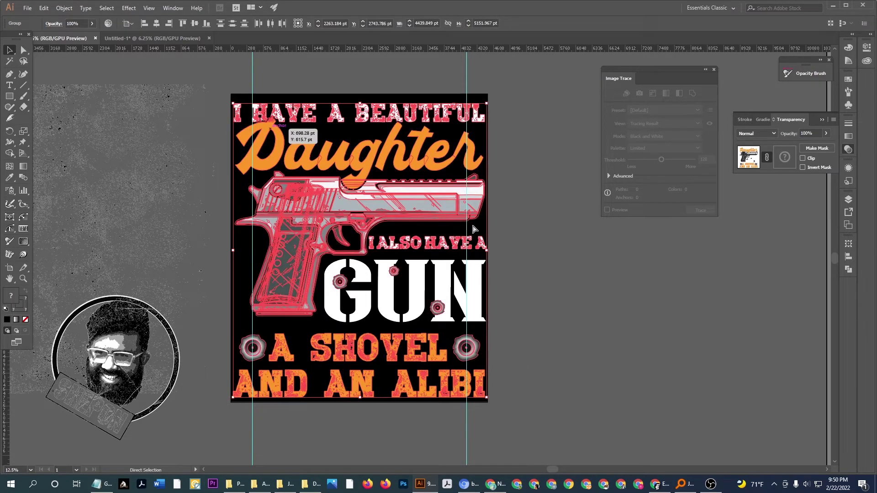
left_click(565, 303)
scroll(528, 270, "down", 2, "alt")
Move the grunge texture over the poster and cut it
left_click(295, 248)
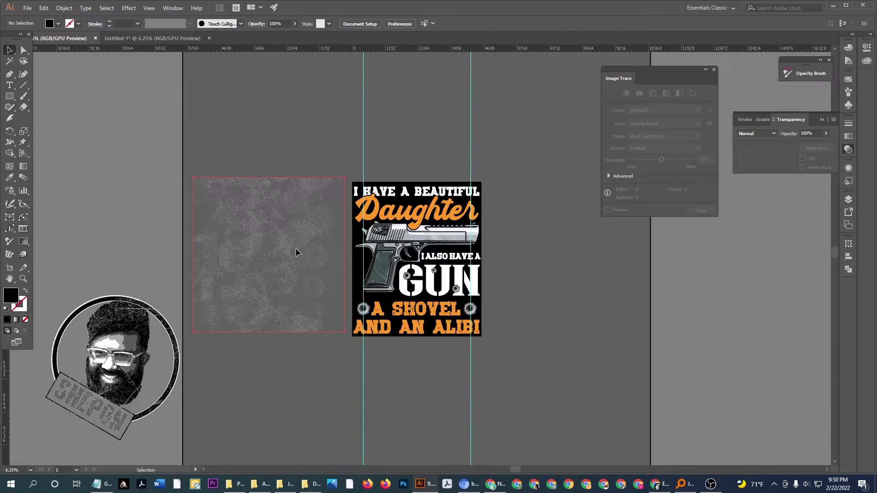
left_click_drag(295, 248, 485, 261)
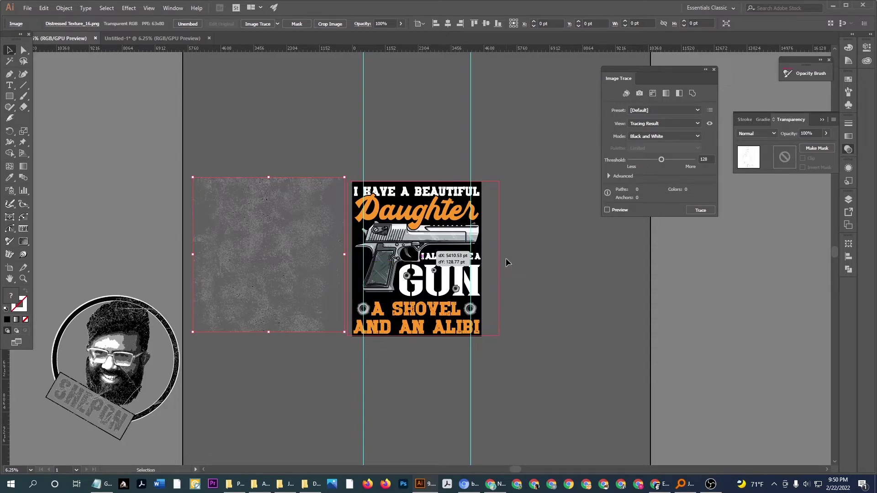
left_click_drag(499, 258, 506, 259)
scroll(503, 246, "up", 2)
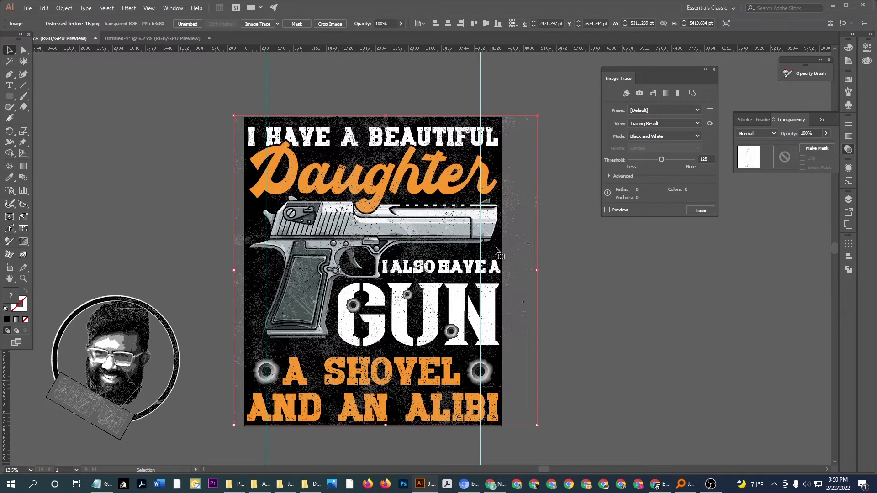
key("a")
key("ctrl+x")
Make an opacity mask on the artwork group and paste the texture into it in place
key("v")
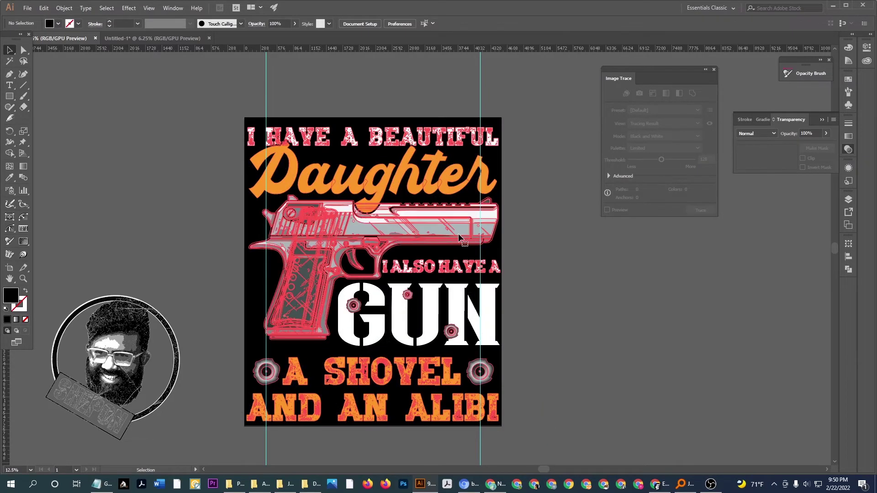
left_click(491, 270)
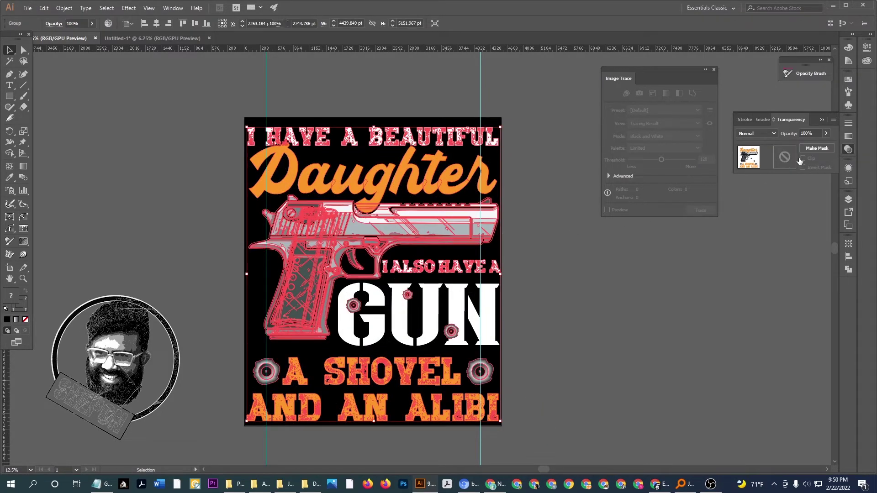
left_click(789, 160)
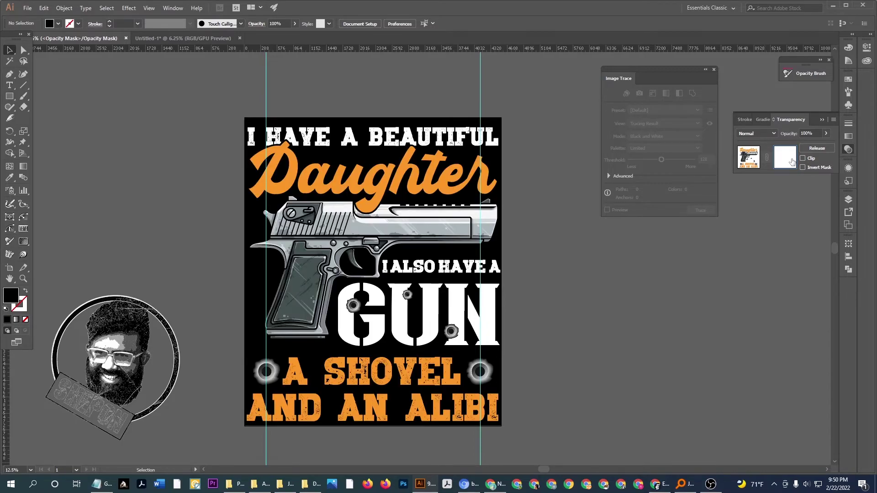
key("ctrl+f")
left_click(749, 158)
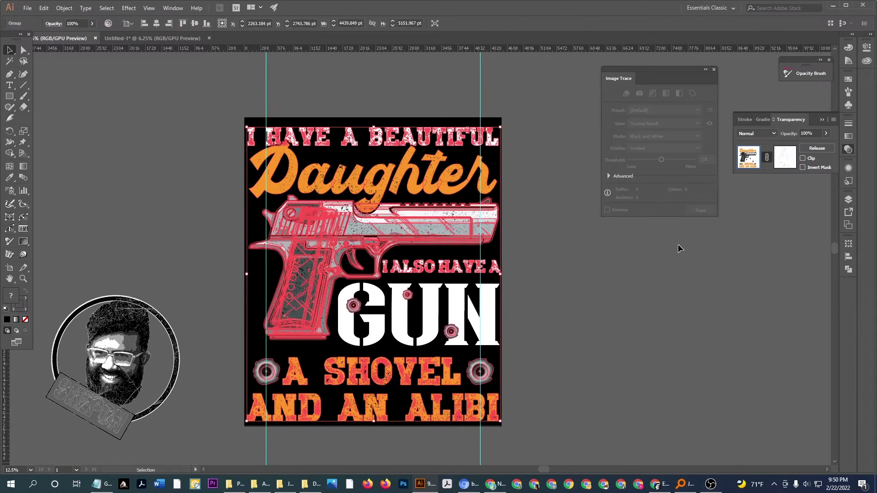
left_click(615, 281)
key("ctrl+minus")
key("ctrl+minus")
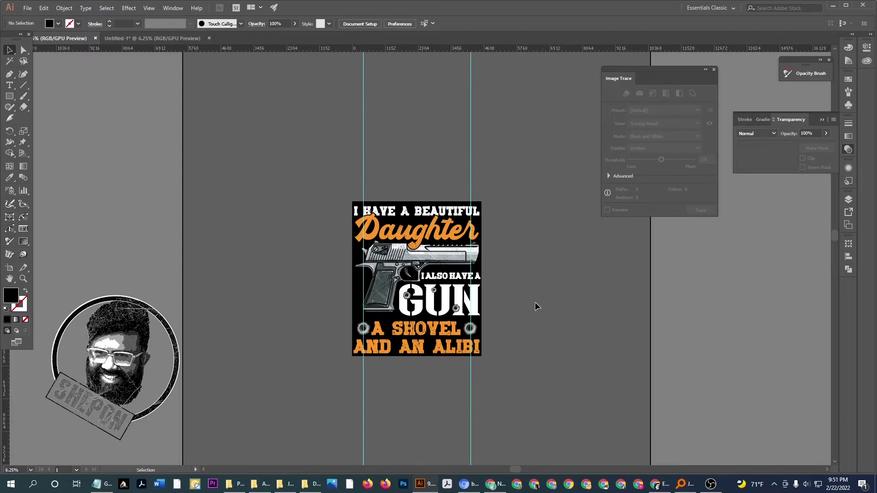
scroll(525, 297, "up", 1)
scroll(512, 290, "up", 1)
scroll(517, 290, "down", 1)
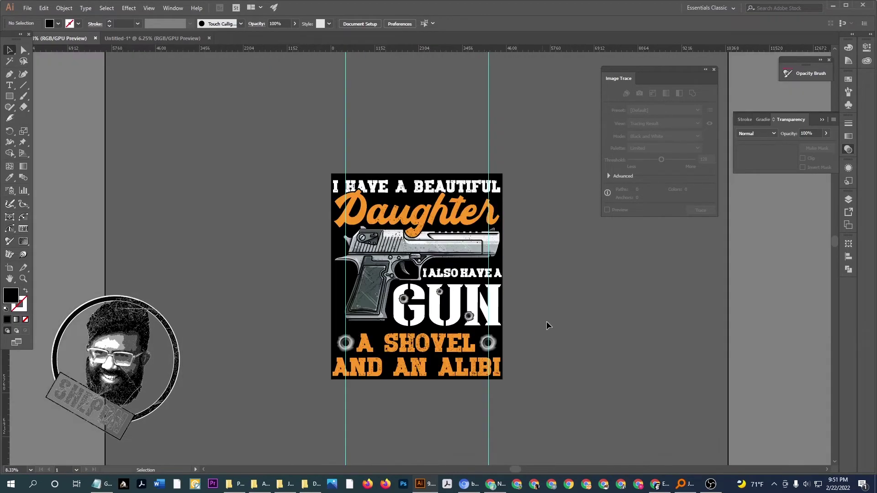
left_click_drag(547, 325, 496, 287)
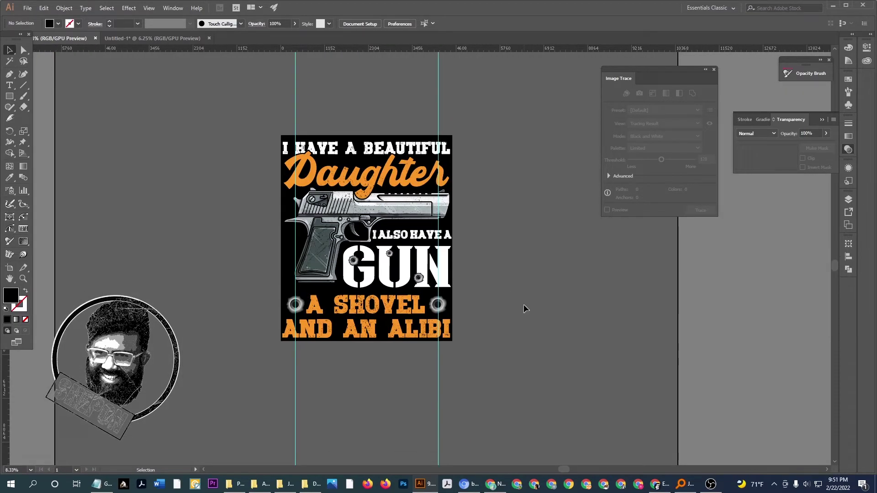
scroll(465, 286, "up", 1)
left_click_drag(484, 263, 454, 292)
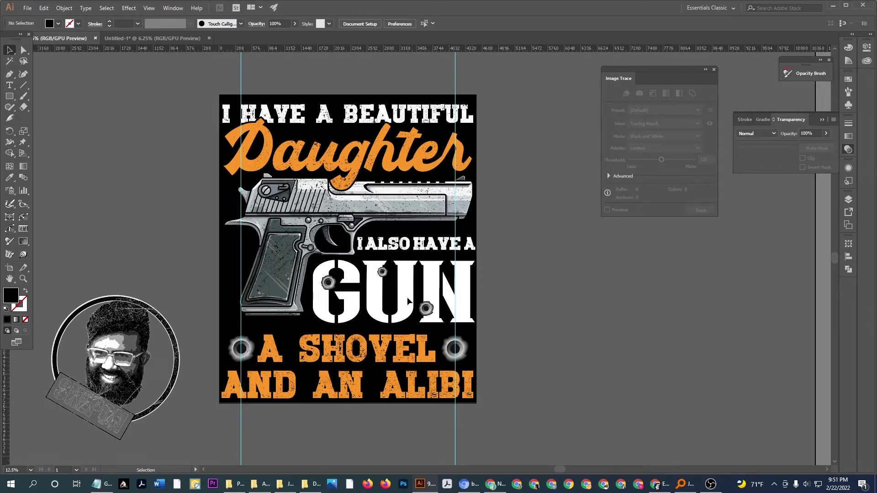
key("a")
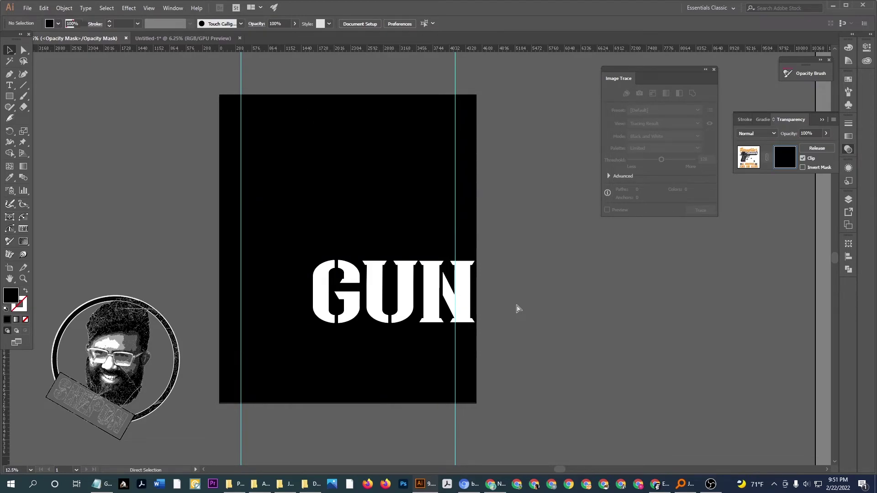
Move the distressed texture aside, off the design
left_click(519, 308)
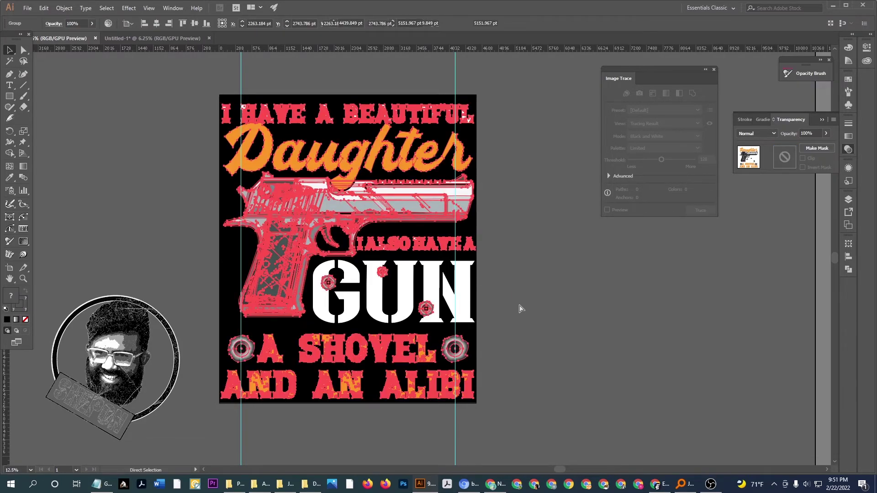
left_click_drag(494, 264, 651, 302)
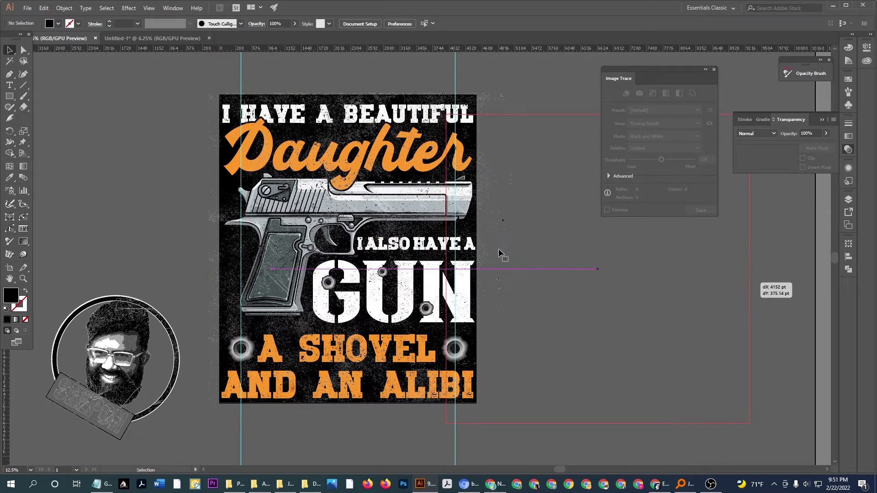
left_click_drag(499, 253, 489, 235)
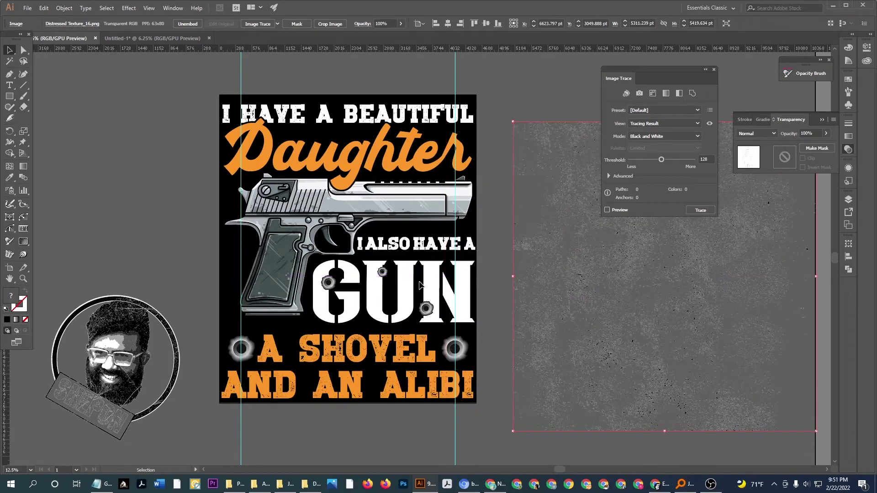
key("ctrl+shift+a")
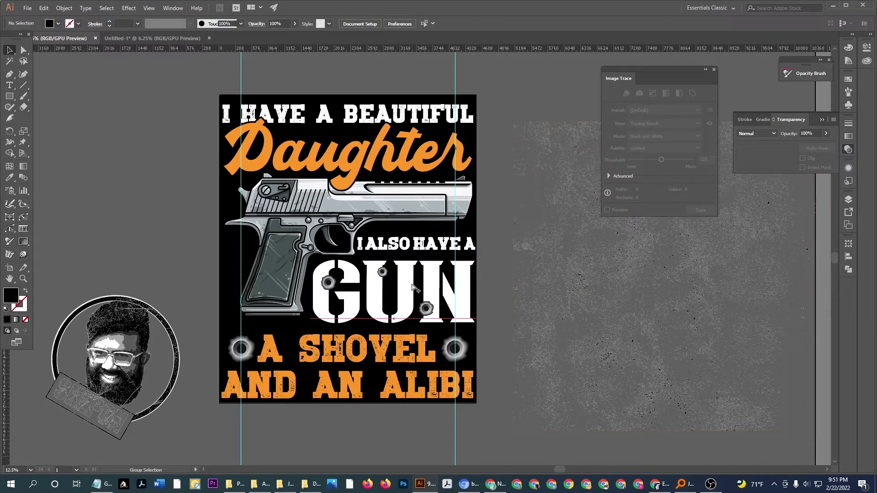
Convert the GUN text to outlines
left_click(413, 287)
mouse_move(181, 72)
left_mouse_down()
mouse_move(399, 350)
mouse_move(450, 436)
left_mouse_up()
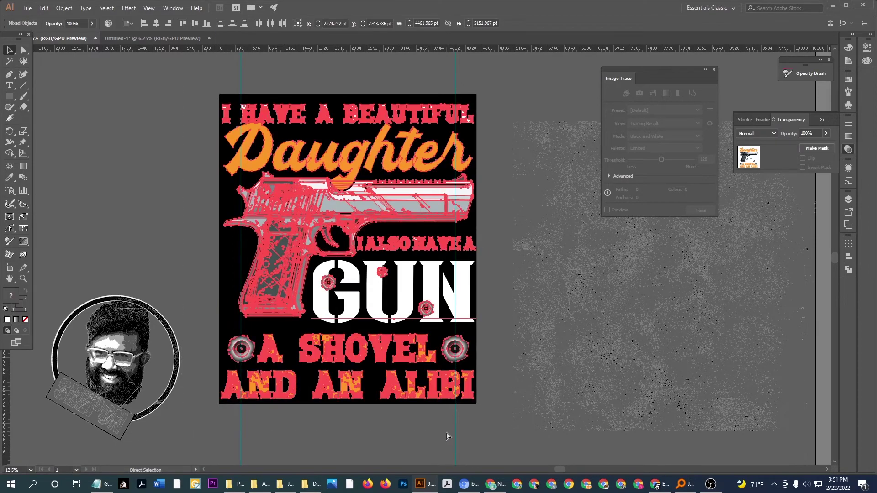
key("ctrl")
key("ctrl+shift+o")
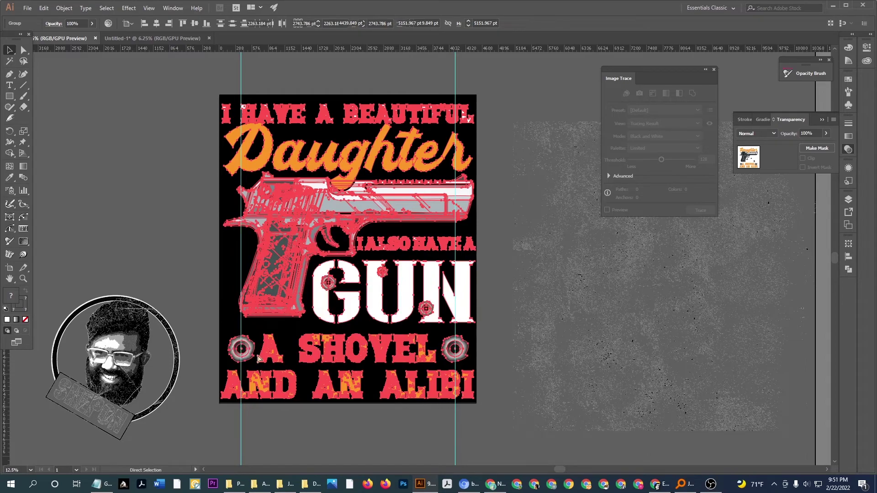
left_click(182, 321)
Realign the texture over the design and paste it into a new opacity mask on the group
mouse_move(588, 318)
left_mouse_down()
mouse_move(342, 301)
mouse_move(343, 293)
left_mouse_up()
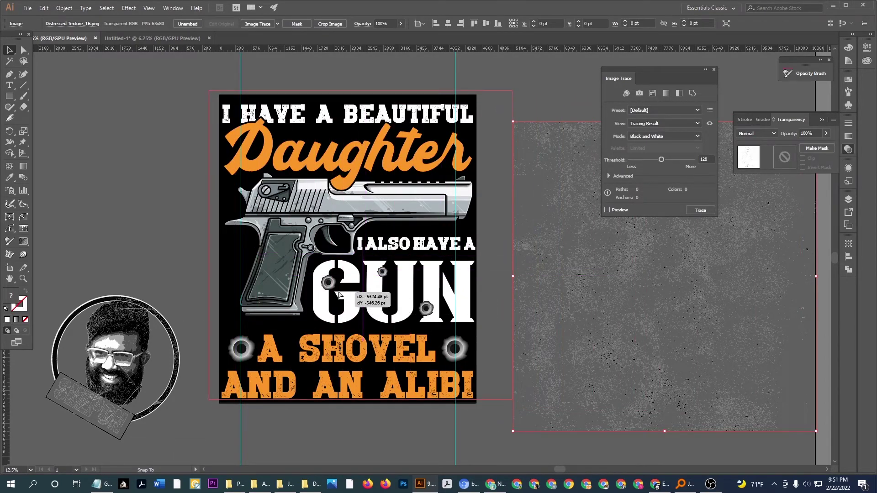
left_click_drag(482, 339, 482, 338)
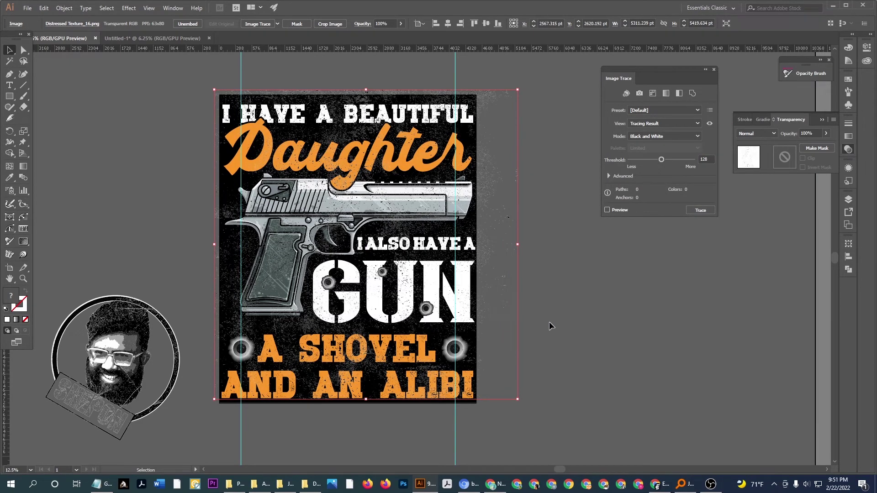
key("Delete")
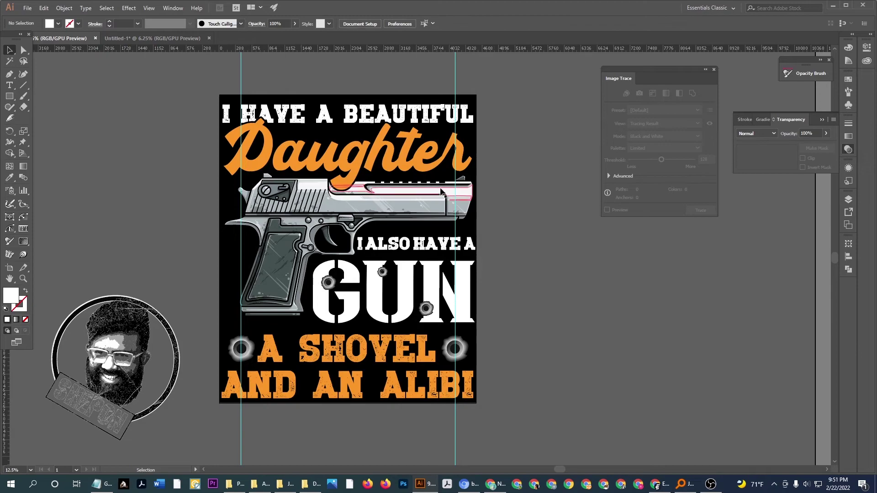
left_click(441, 189)
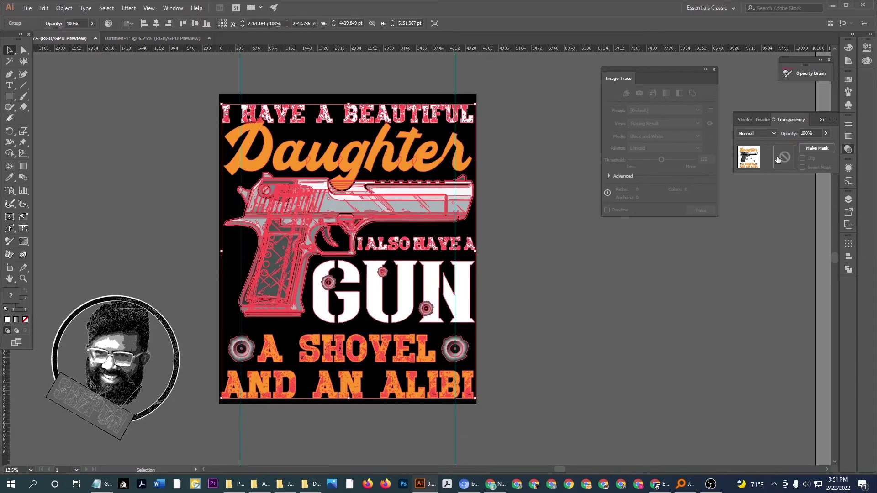
left_click(778, 160)
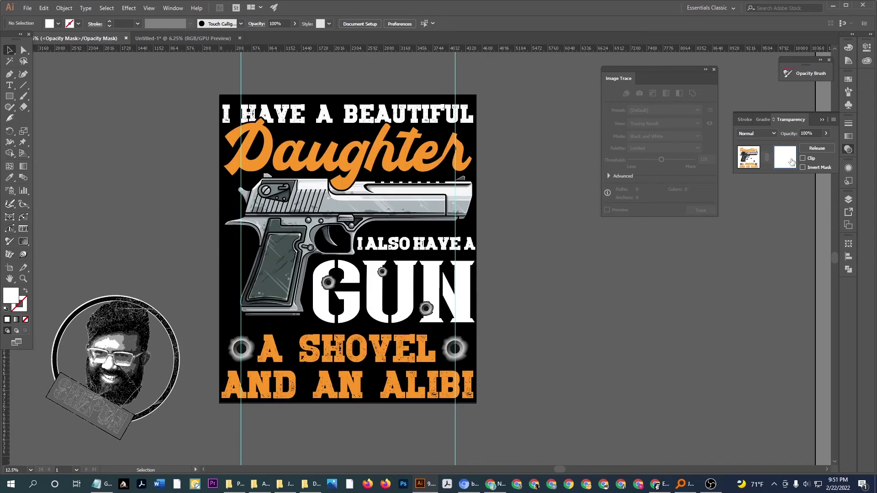
key("ctrl+f")
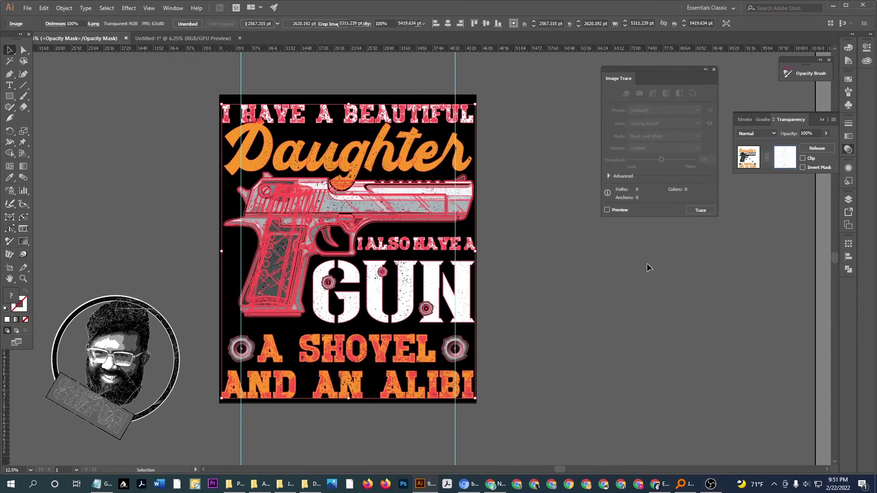
left_click(609, 293)
scroll(417, 283, "up", 2)
scroll(417, 284, "up", 1)
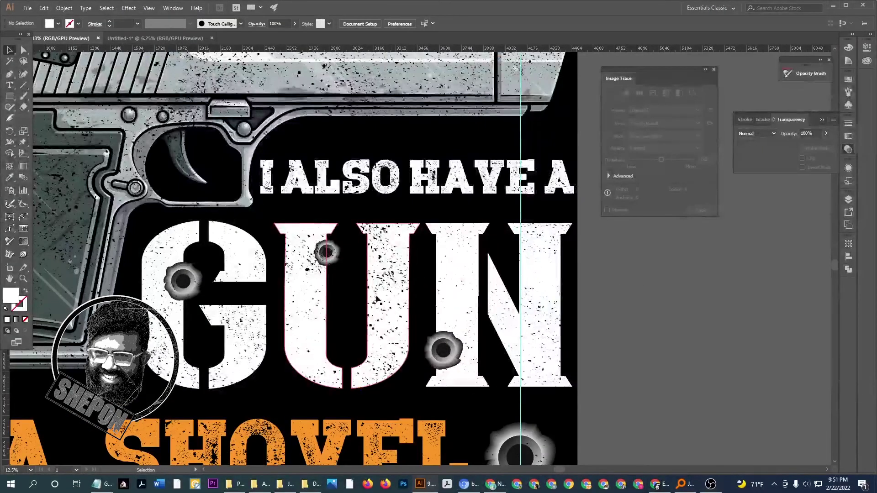
scroll(456, 302, "down", 2)
scroll(473, 311, "down", 1)
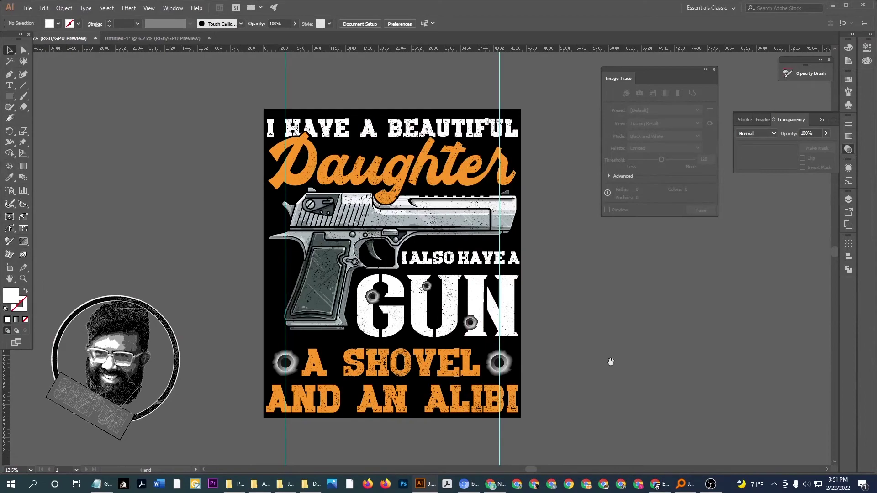
scroll(591, 346, "down", 2)
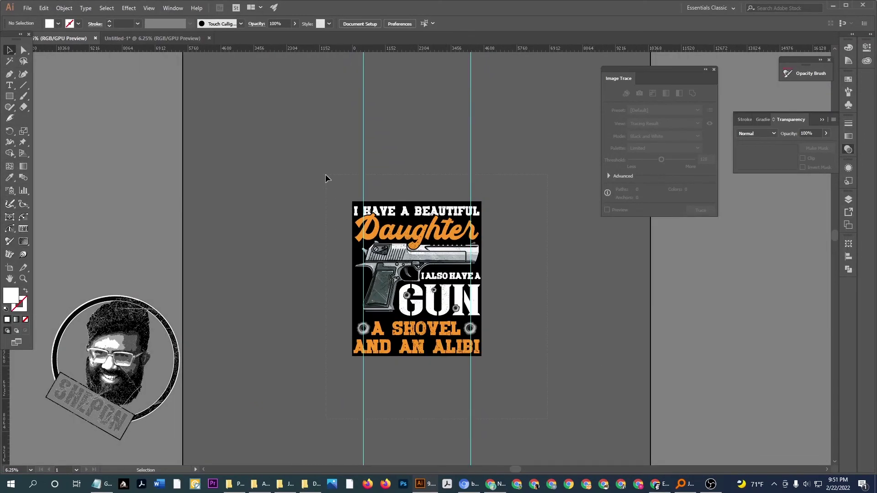
scroll(494, 240, "up", 1)
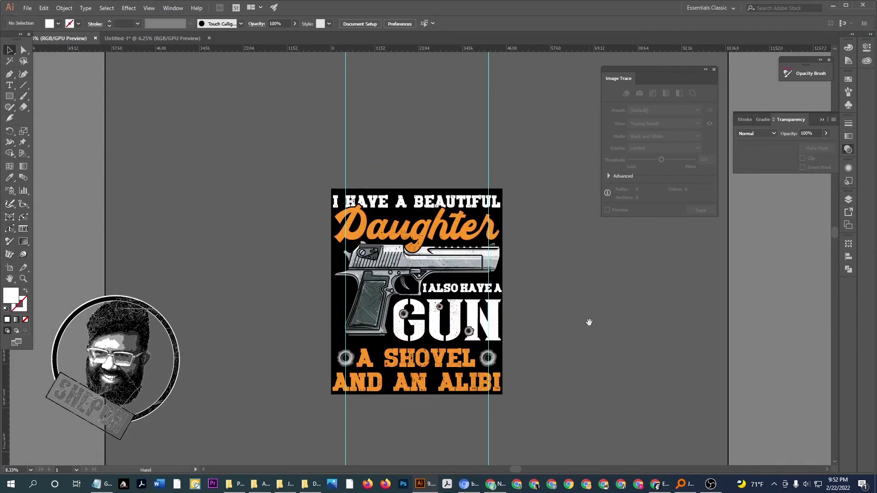
scroll(532, 310, "up", 1)
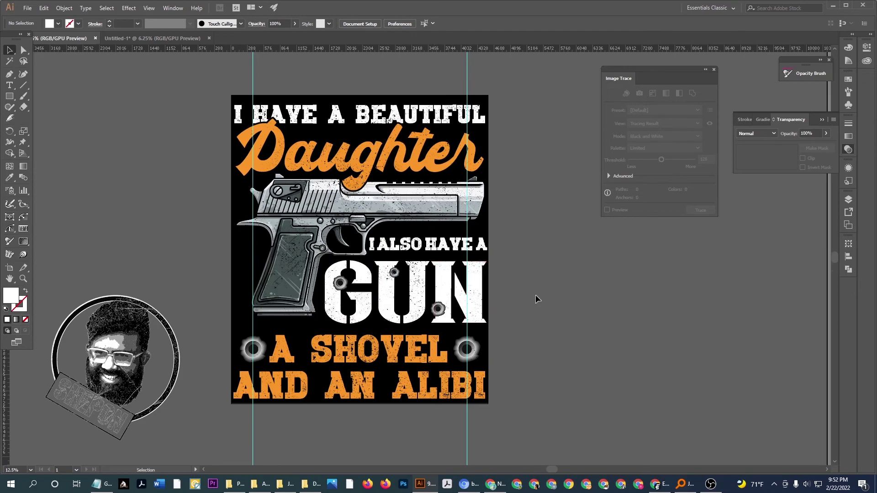